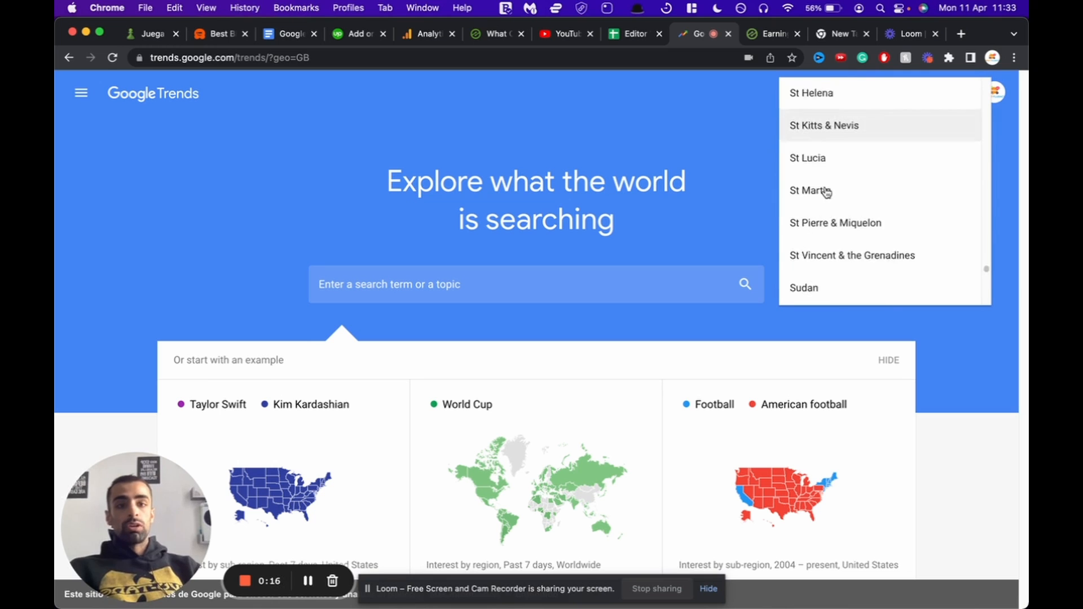
# Step: Scroll the country list down until United States is in view
pyautogui.scroll(-12, 826, 193)
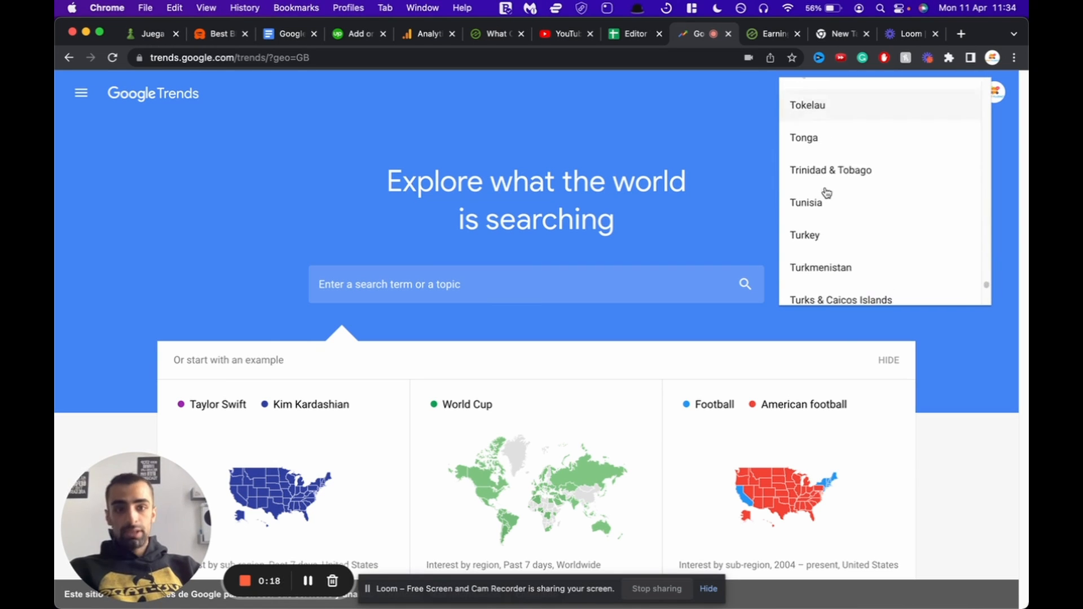
pyautogui.scroll(-3, 826, 193)
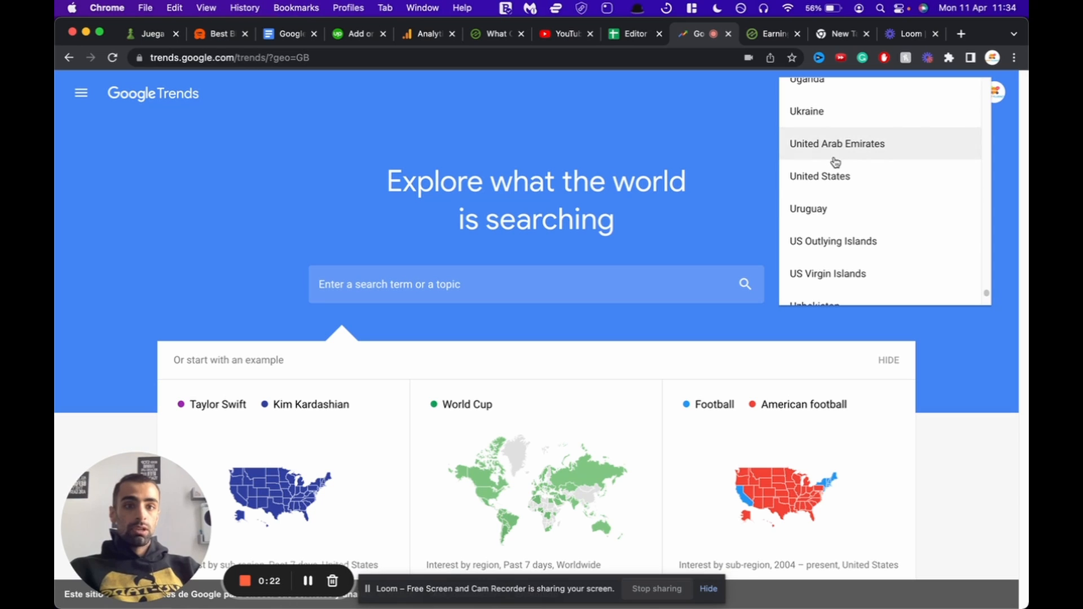
# Step: Set the region to United States and explore the Personal finance topic
pyautogui.click(826, 181)
pyautogui.click(470, 285)
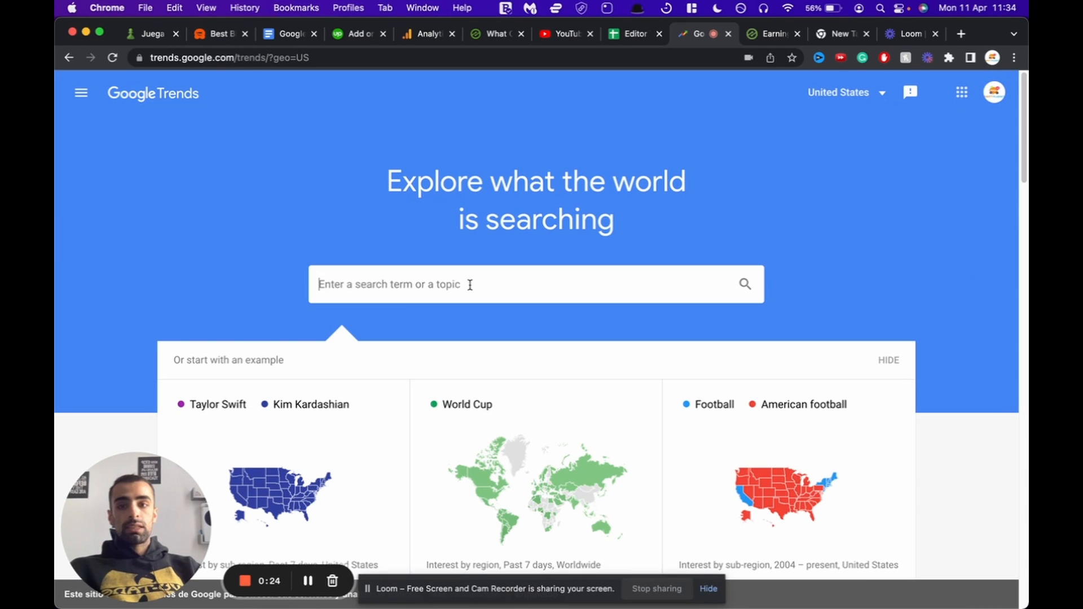
pyautogui.write('Personal')
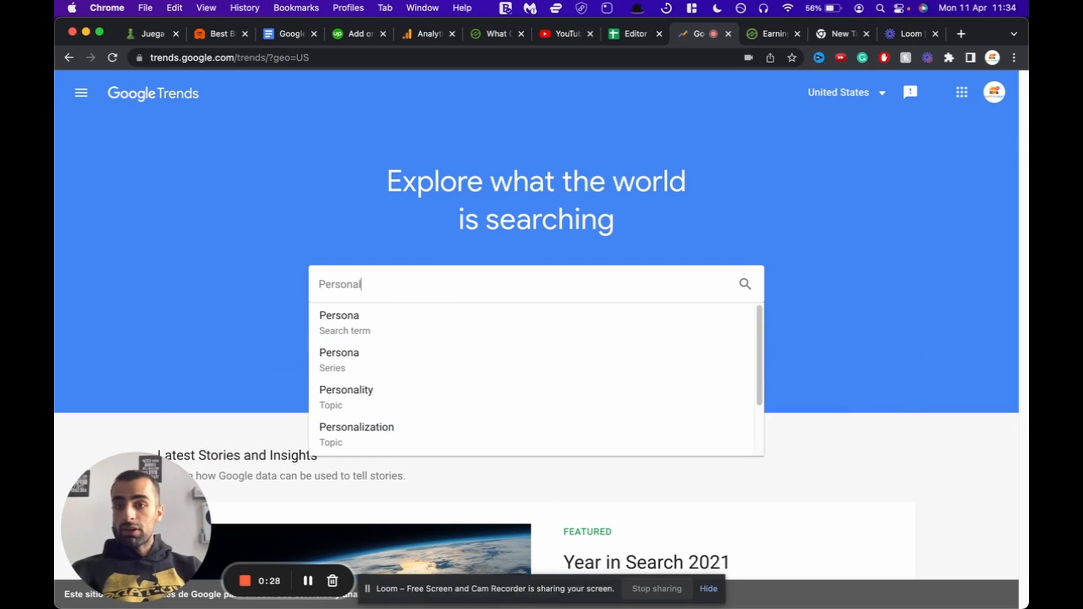
pyautogui.write(' finance')
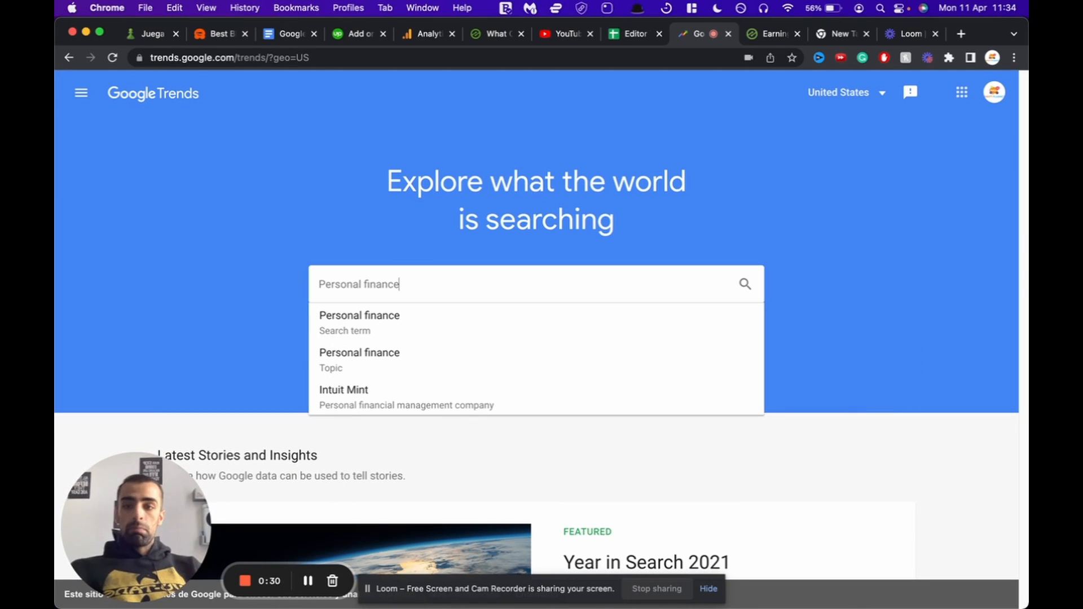
pyautogui.click(377, 362)
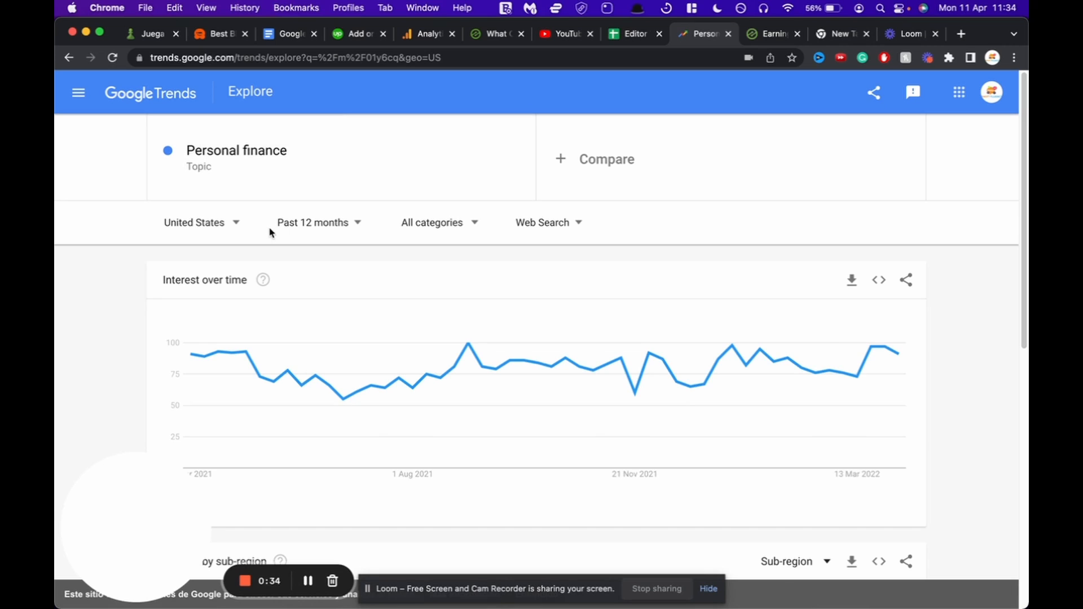
# Step: Add the Physical fitness topic as the second compared term
pyautogui.click(595, 167)
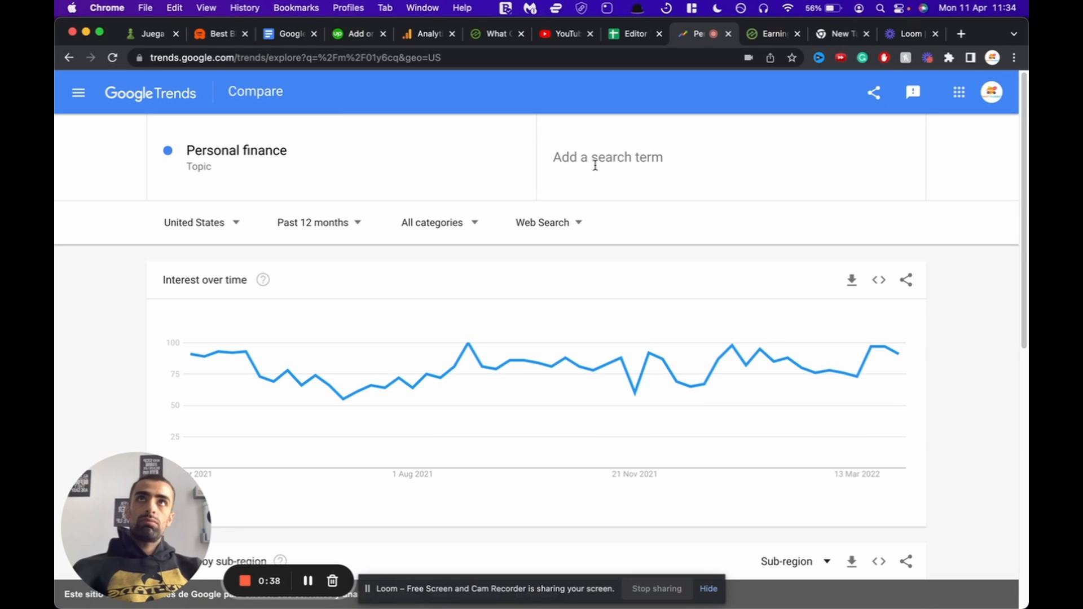
pyautogui.write('Fitness')
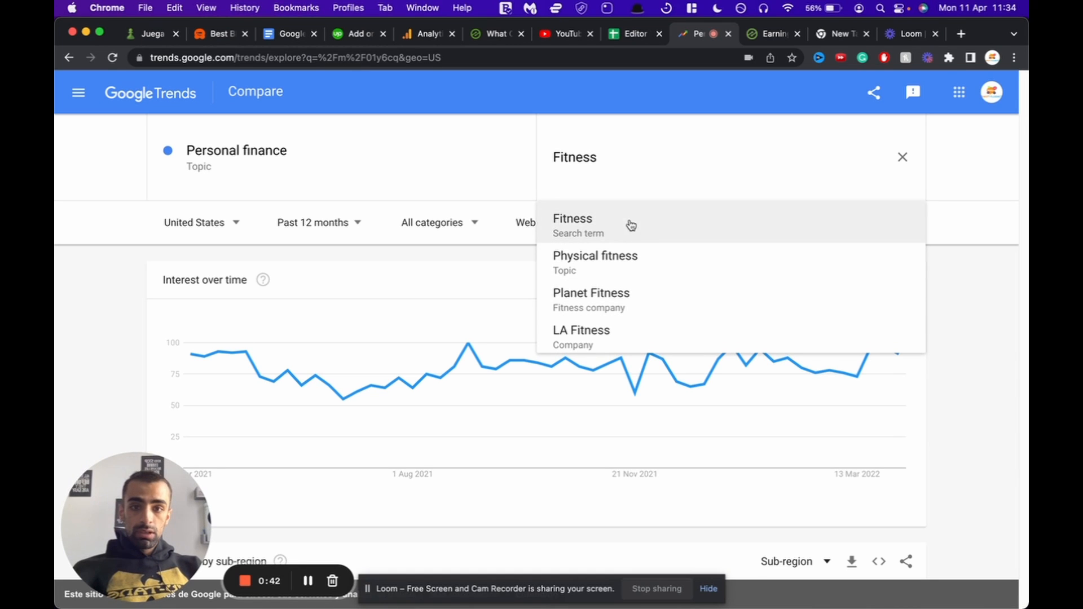
pyautogui.click(620, 249)
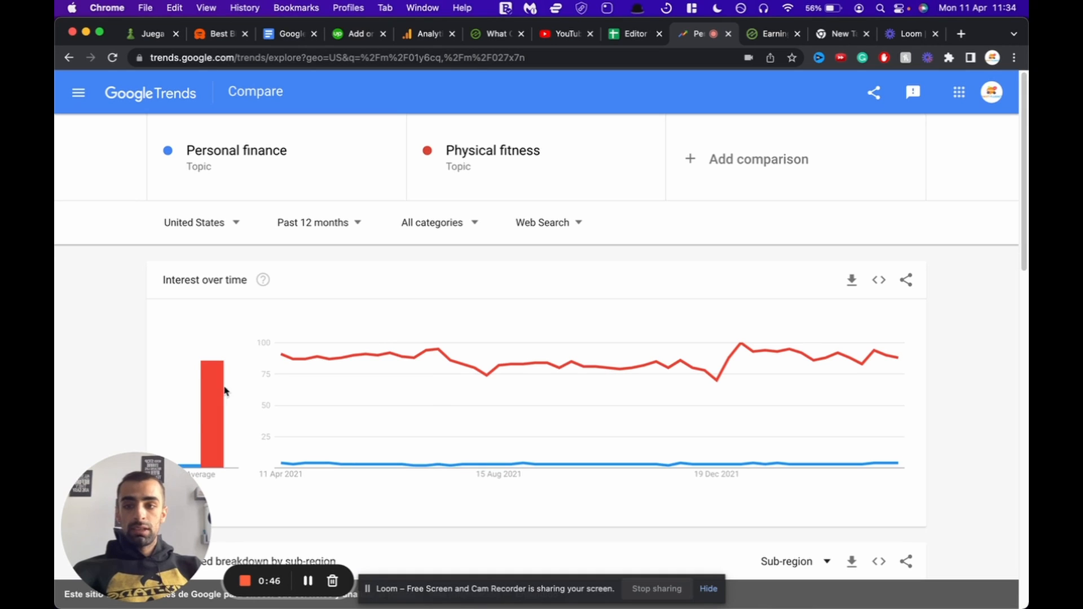
pyautogui.moveTo(224, 392)
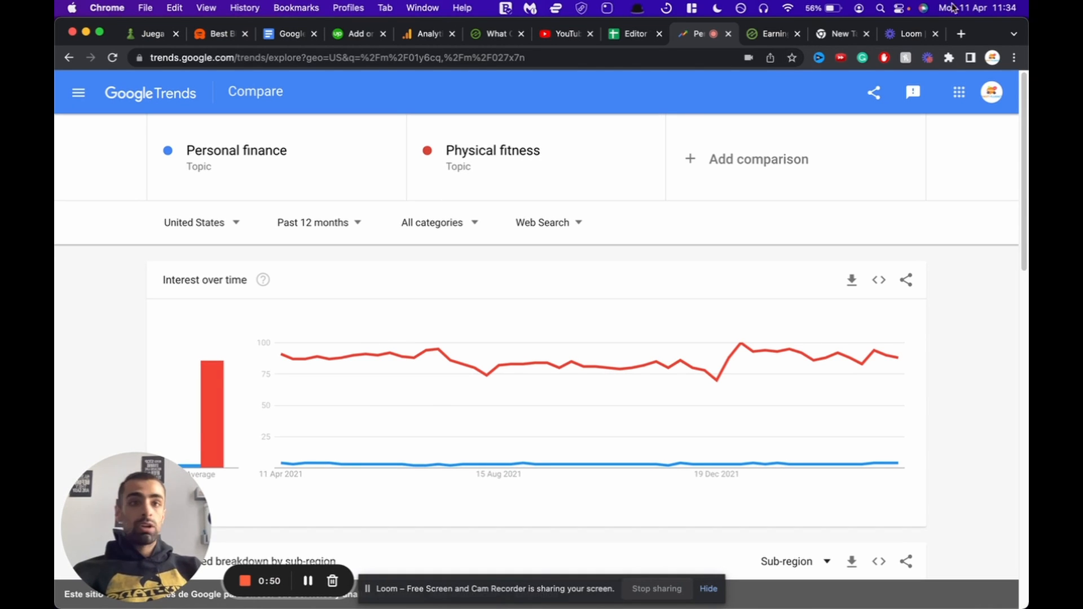
# Step: After checking the topic-ideas tab, add Marketing as the third compared topic
pyautogui.click(837, 41)
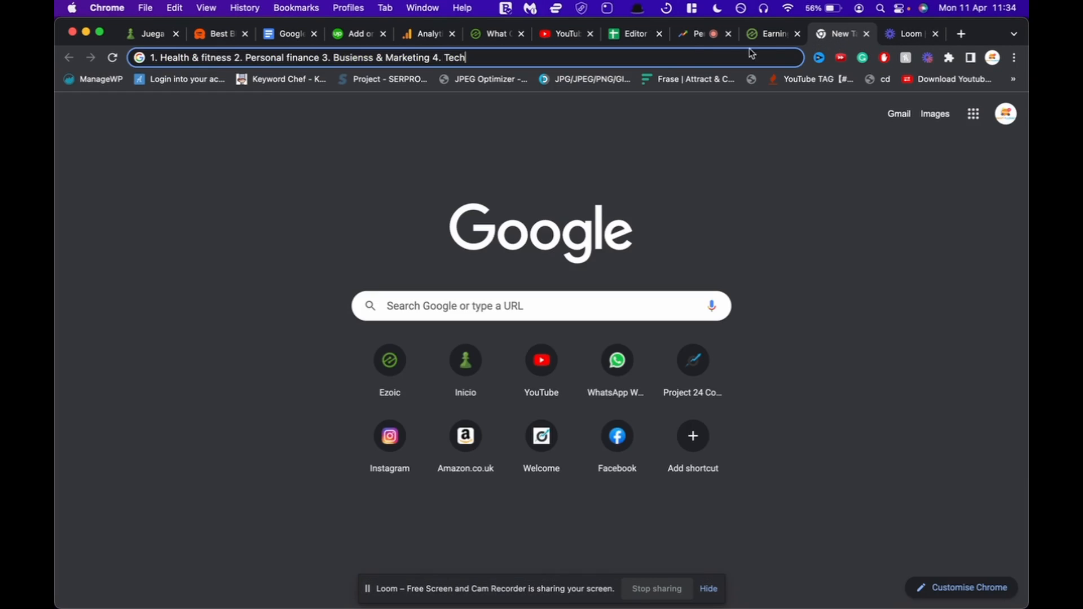
pyautogui.click(692, 38)
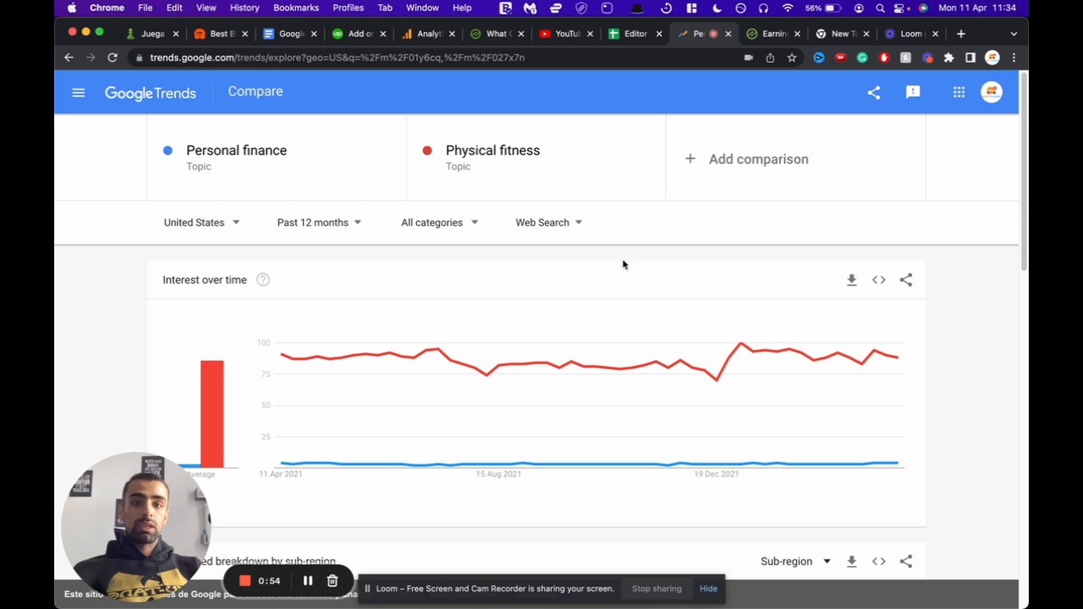
pyautogui.click(732, 178)
pyautogui.write('Marketing')
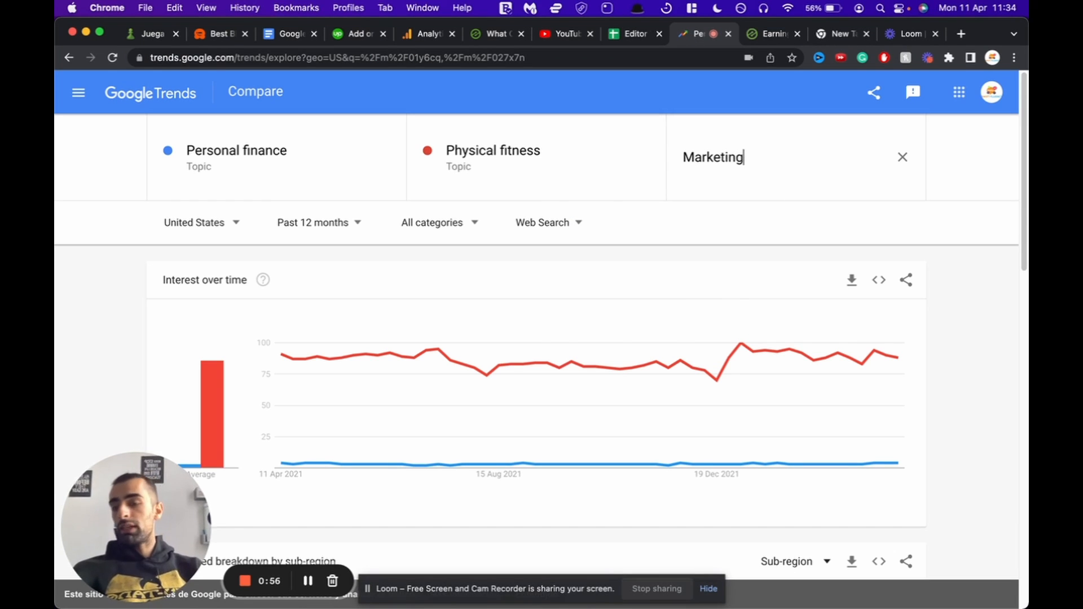
pyautogui.click(707, 263)
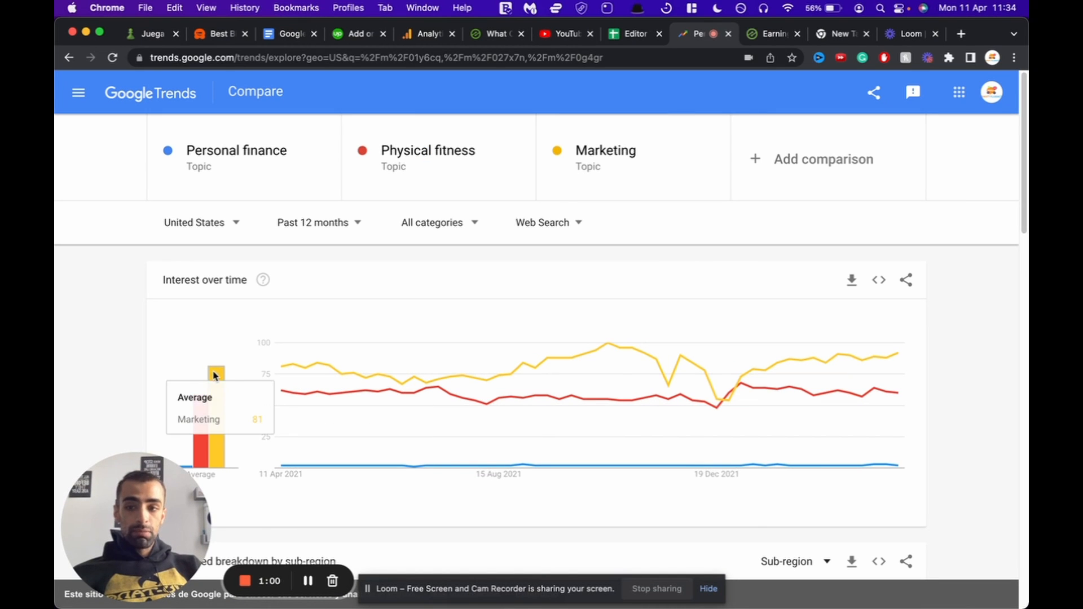
pyautogui.scroll(-2, 662, 312)
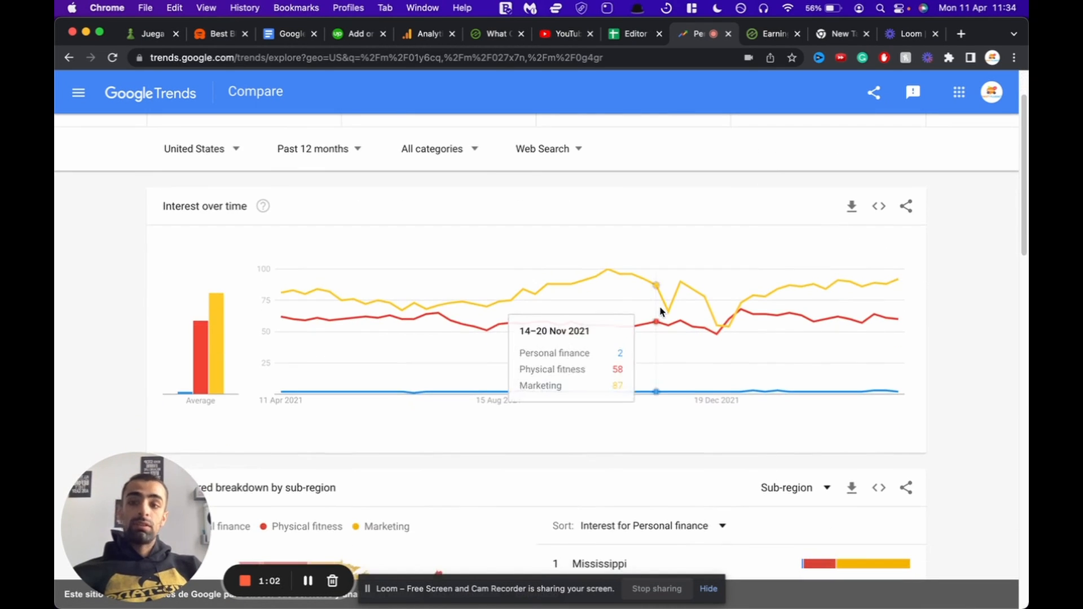
pyautogui.scroll(2, 660, 310)
pyautogui.scroll(-10, 718, 276)
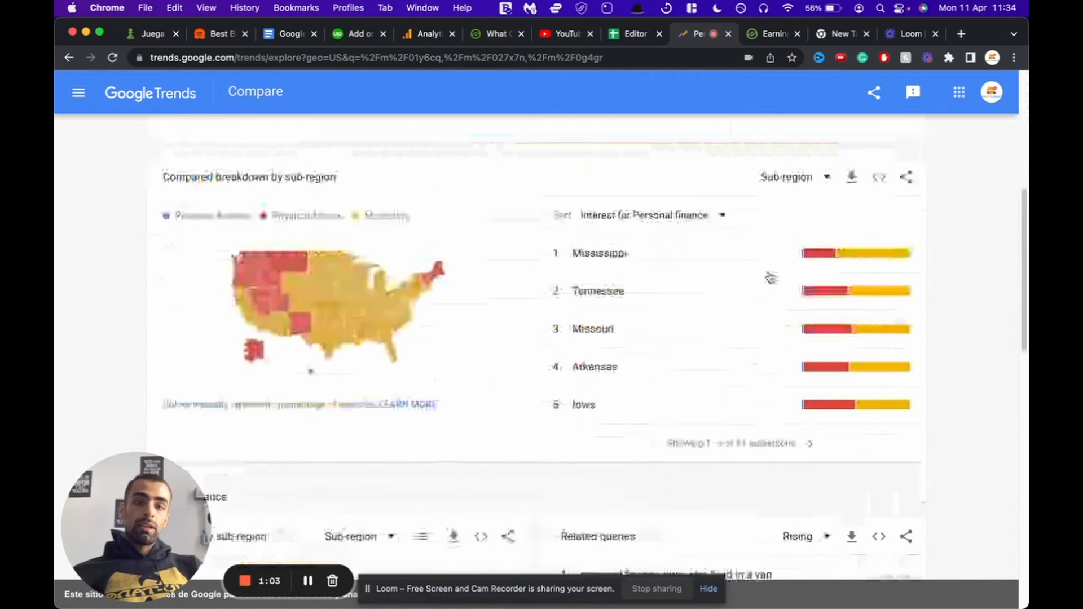
pyautogui.scroll(3, 304, 310)
pyautogui.scroll(3, 271, 169)
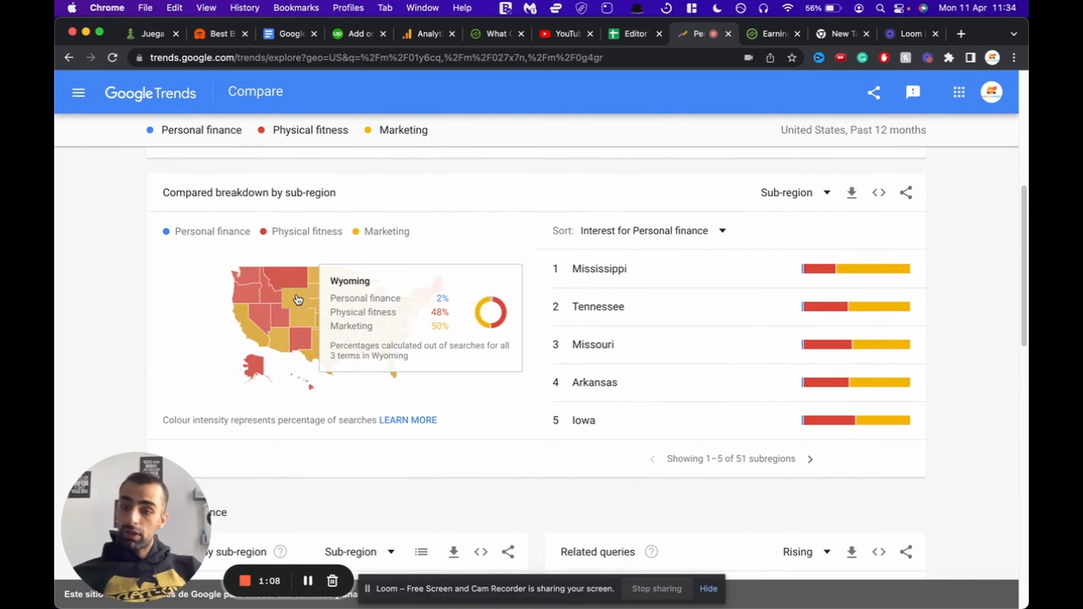
pyautogui.scroll(6, 298, 300)
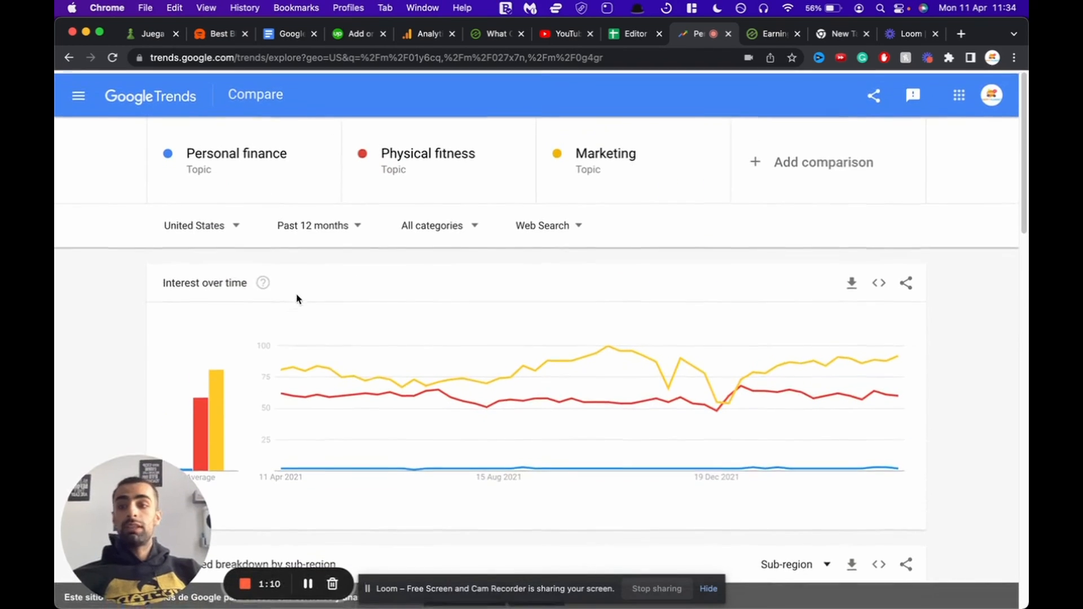
# Step: Search 'Tennis' and add 'Table tennis – Sports' as the fourth term
pyautogui.click(821, 170)
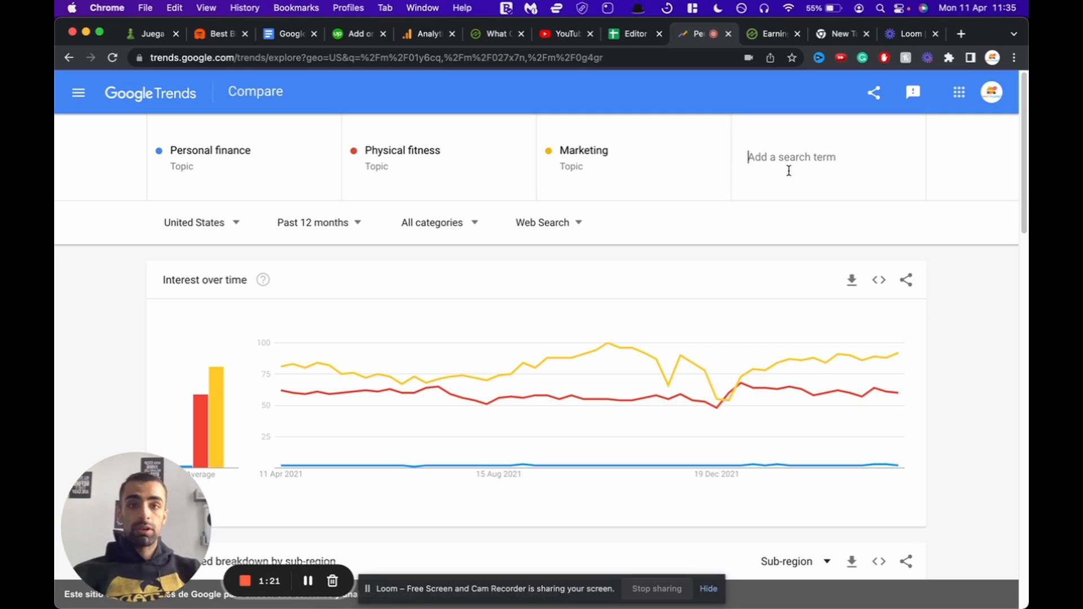
pyautogui.write('Tennis')
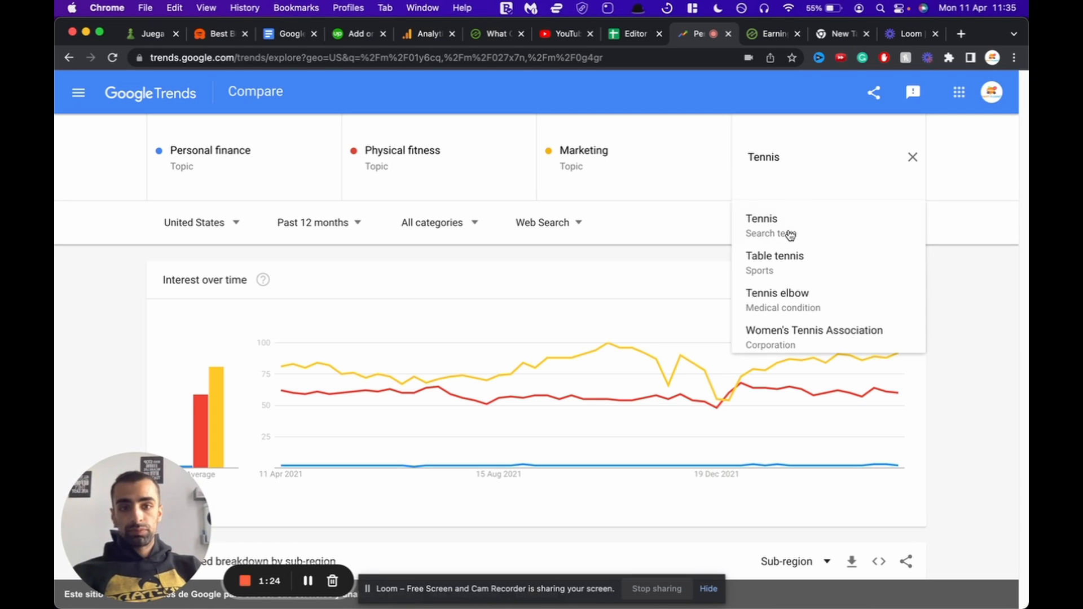
pyautogui.click(784, 266)
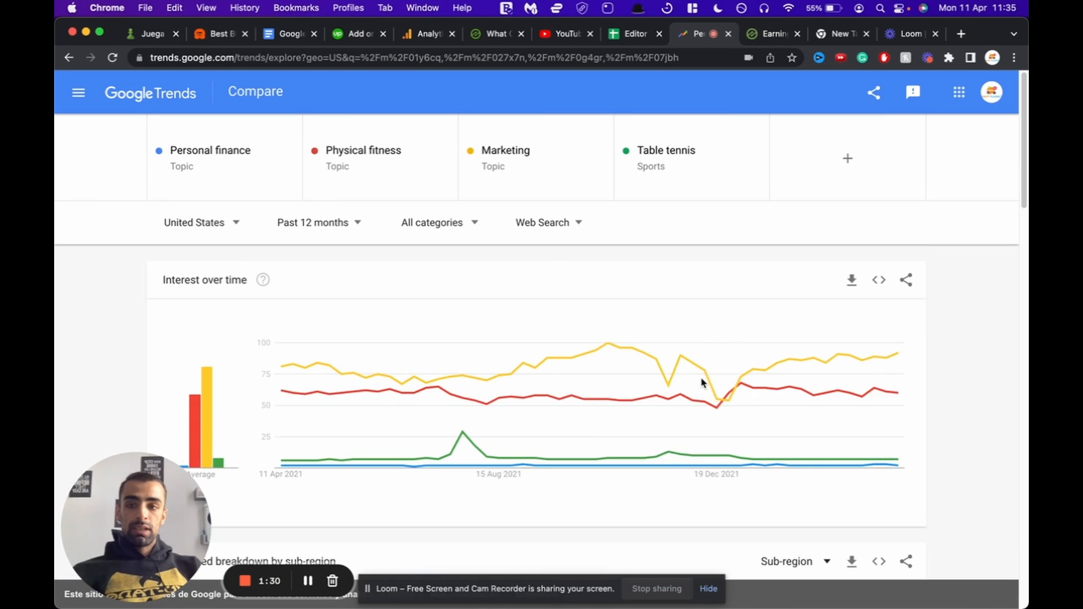
pyautogui.scroll(-1, 702, 381)
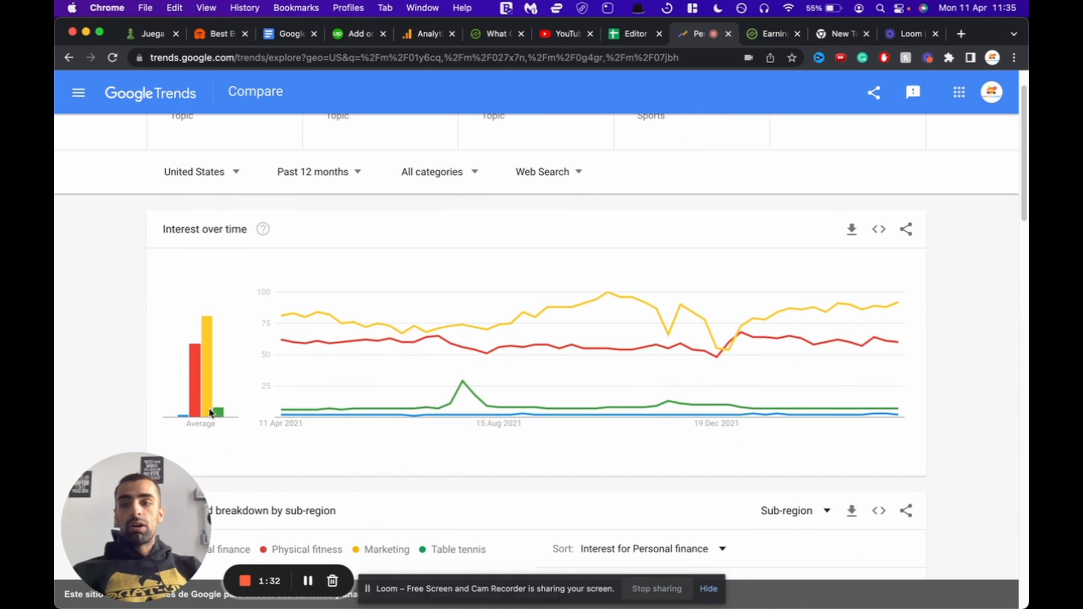
pyautogui.moveTo(184, 419)
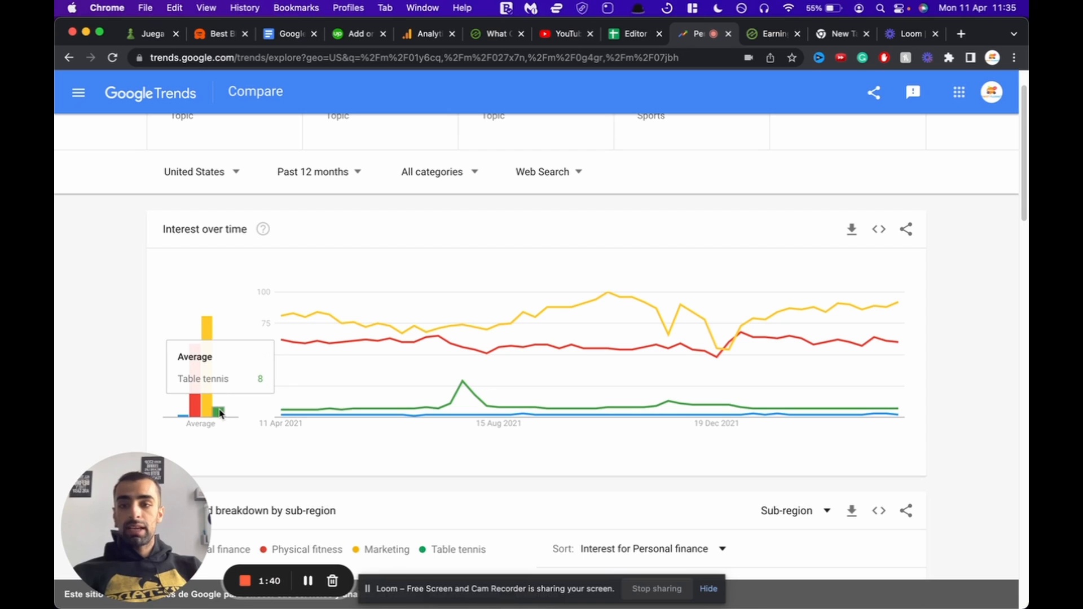
pyautogui.scroll(3, 270, 403)
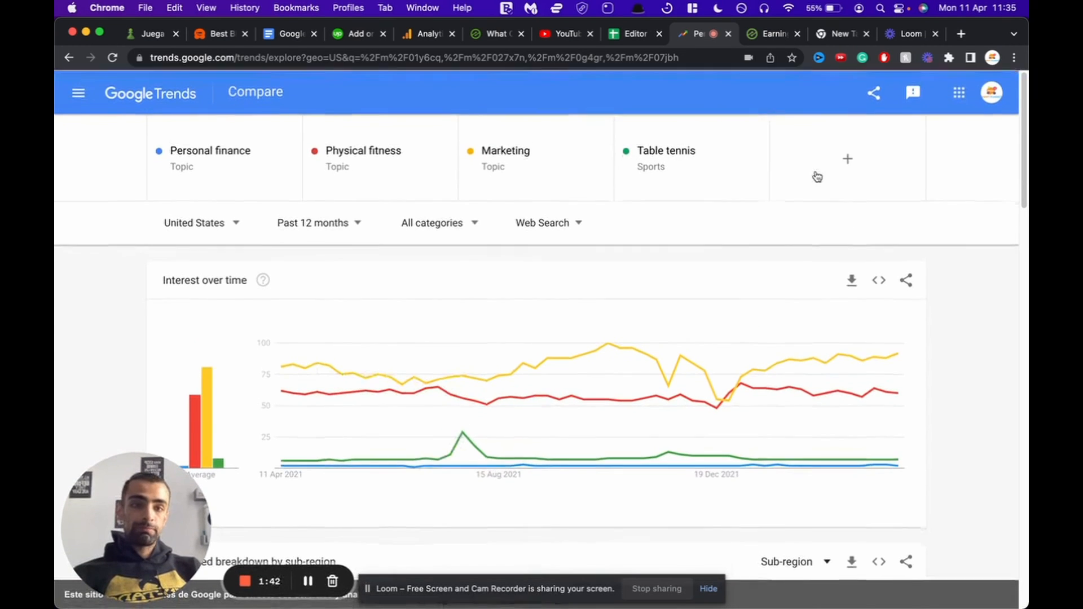
# Step: Add the search term 'Making money online' as the fifth compared item
pyautogui.click(827, 166)
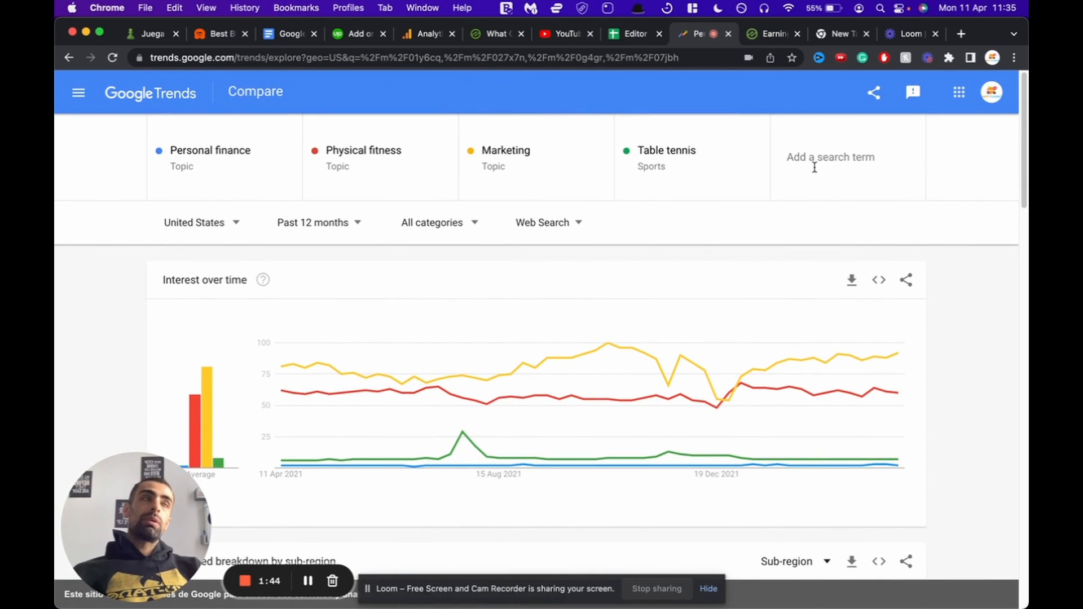
pyautogui.write('M')
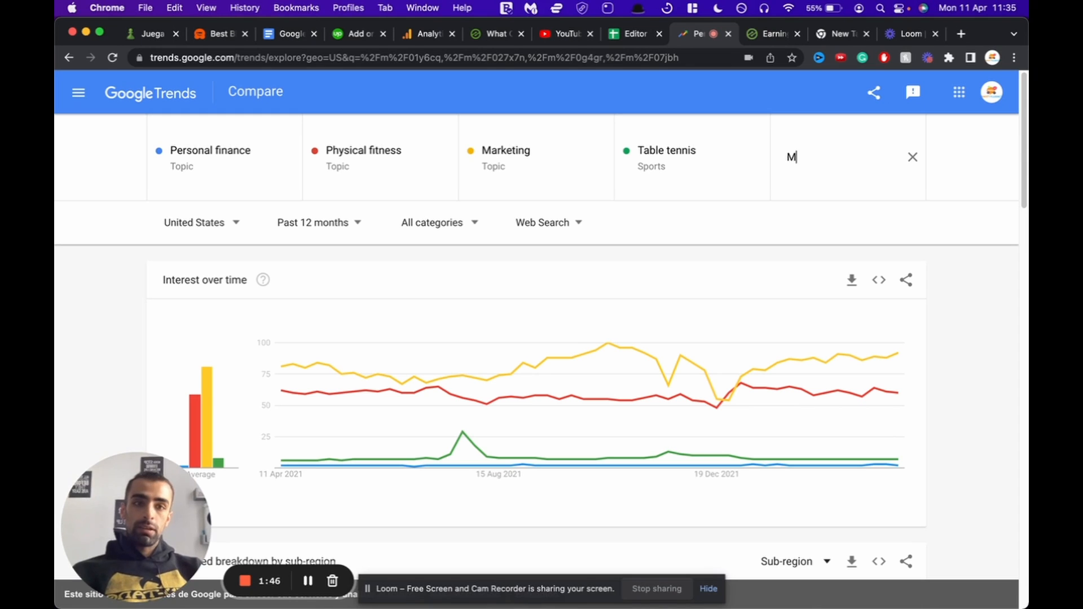
pyautogui.write('aking money online')
pyautogui.press('BackSpace')
pyautogui.press('BackSpace')
pyautogui.press('BackSpace')
pyautogui.write('ine')
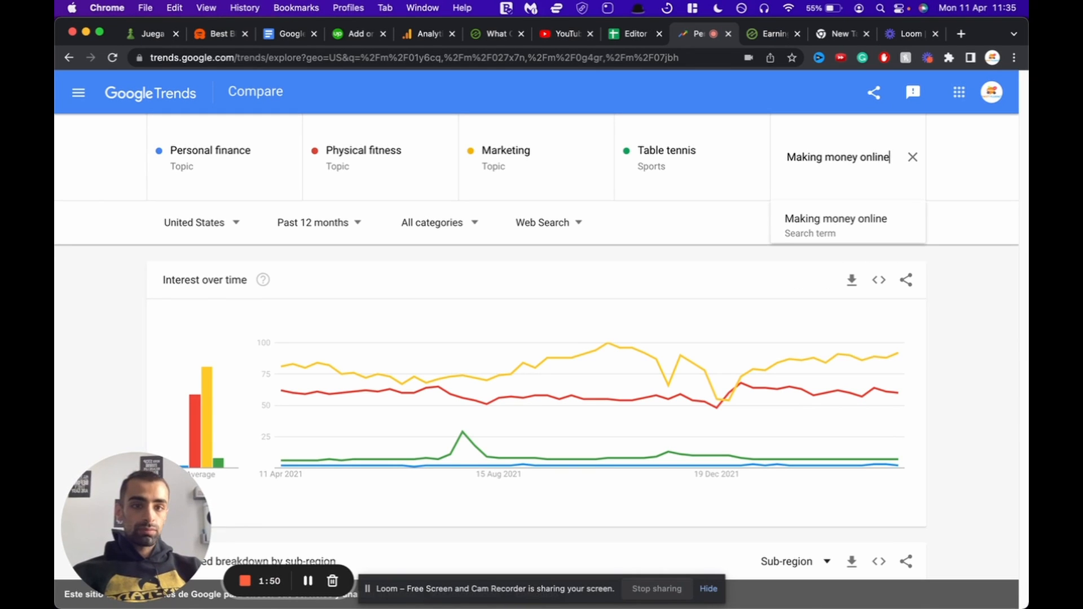
pyautogui.click(800, 231)
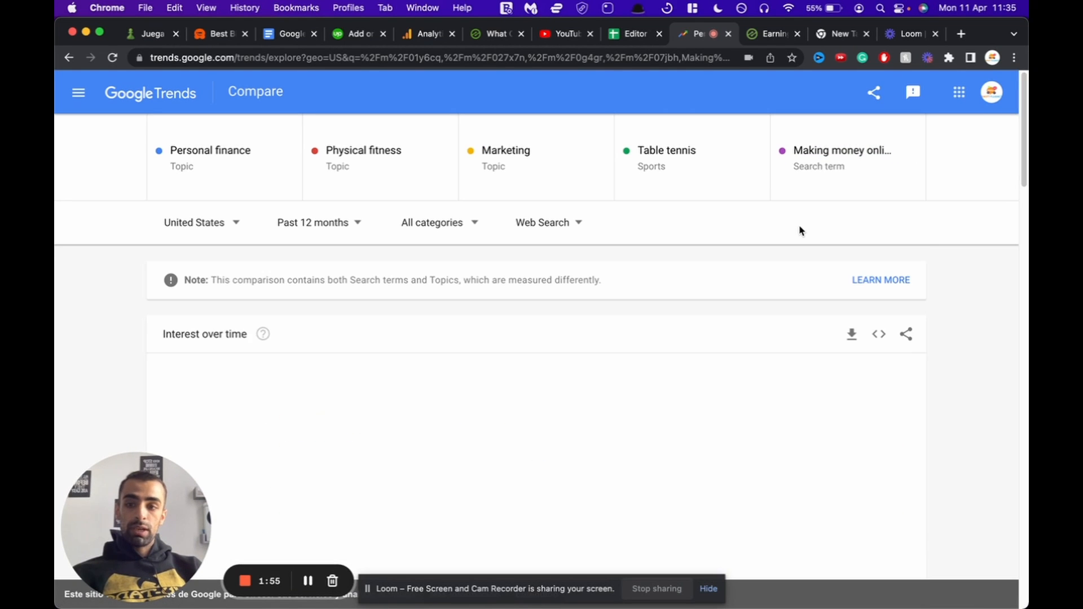
pyautogui.scroll(-3, 800, 231)
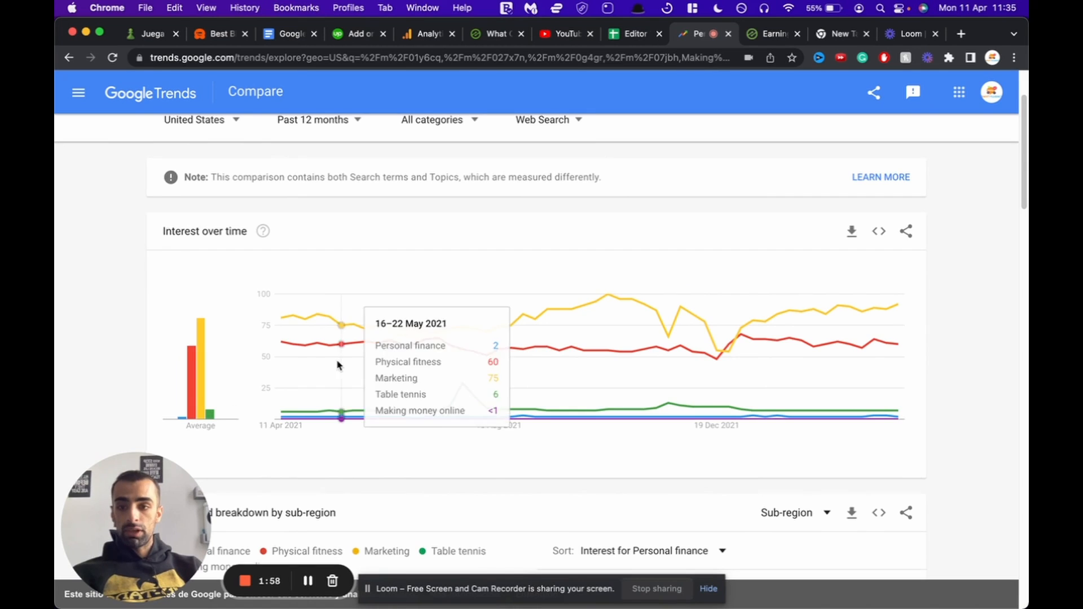
pyautogui.scroll(3, 339, 366)
pyautogui.click(528, 169)
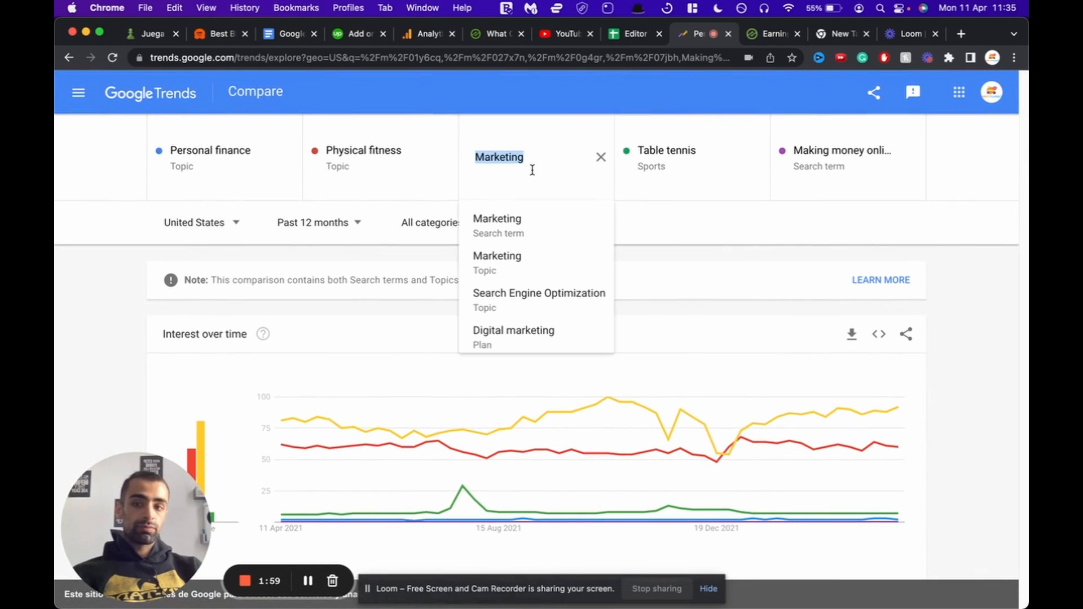
# Step: Replace Marketing with 'Cricket – Topic', which averages 41 in the chart
pyautogui.click(722, 169)
pyautogui.press('BackSpace')
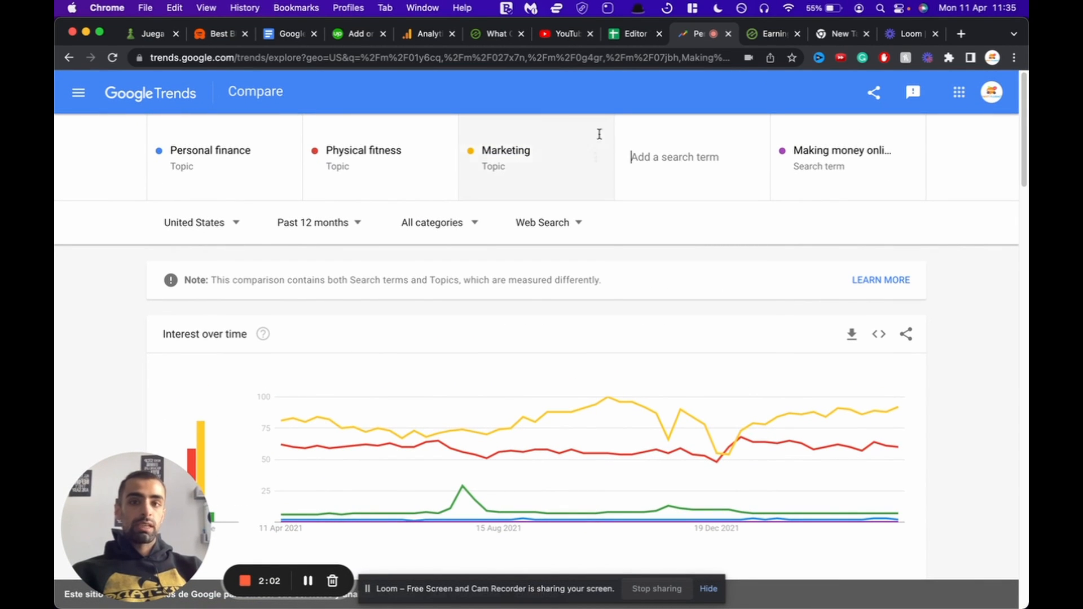
pyautogui.click(500, 153)
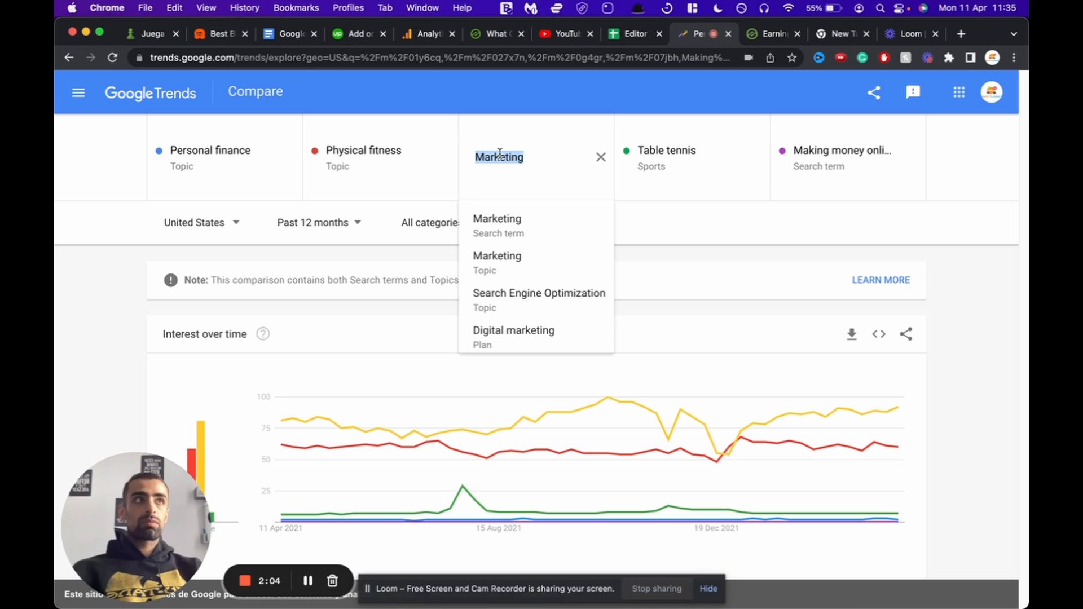
pyautogui.write('cricket')
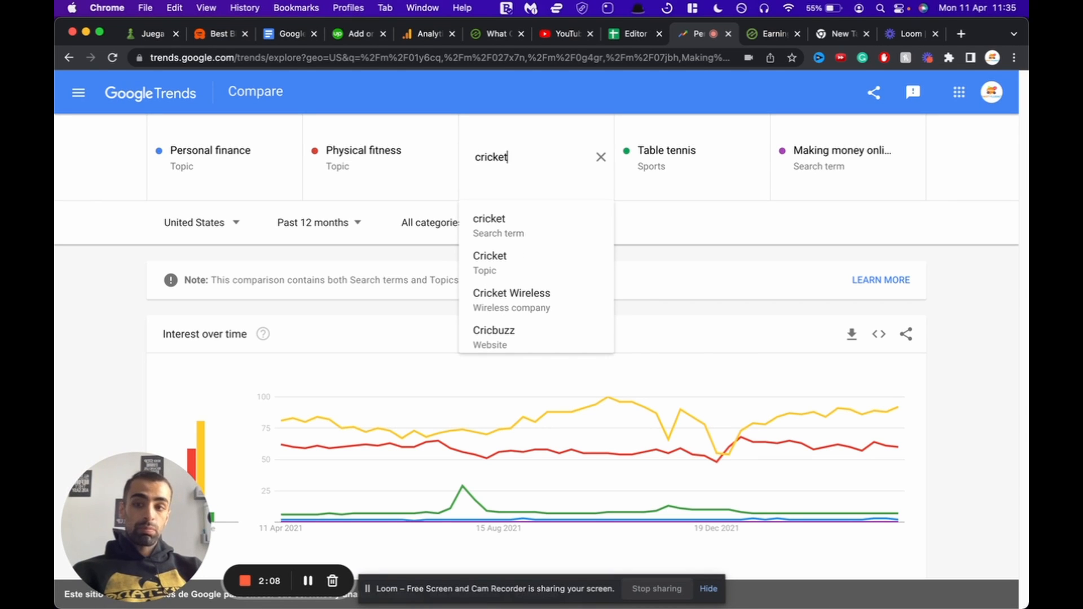
pyautogui.click(494, 272)
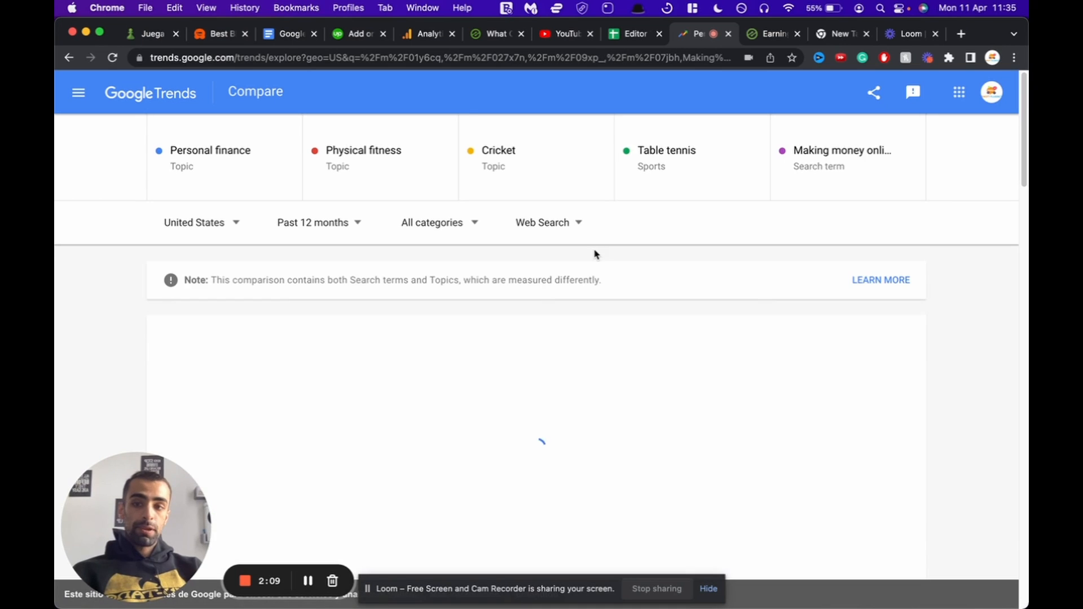
pyautogui.scroll(-2, 595, 254)
pyautogui.scroll(-4, 595, 254)
pyautogui.moveTo(194, 314)
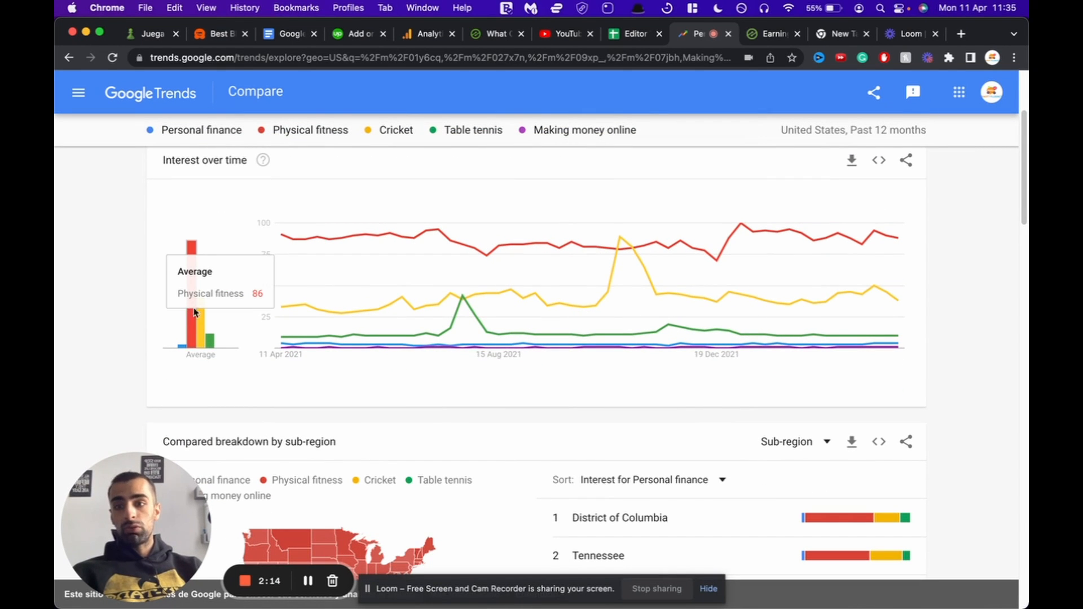
pyautogui.scroll(6, 564, 406)
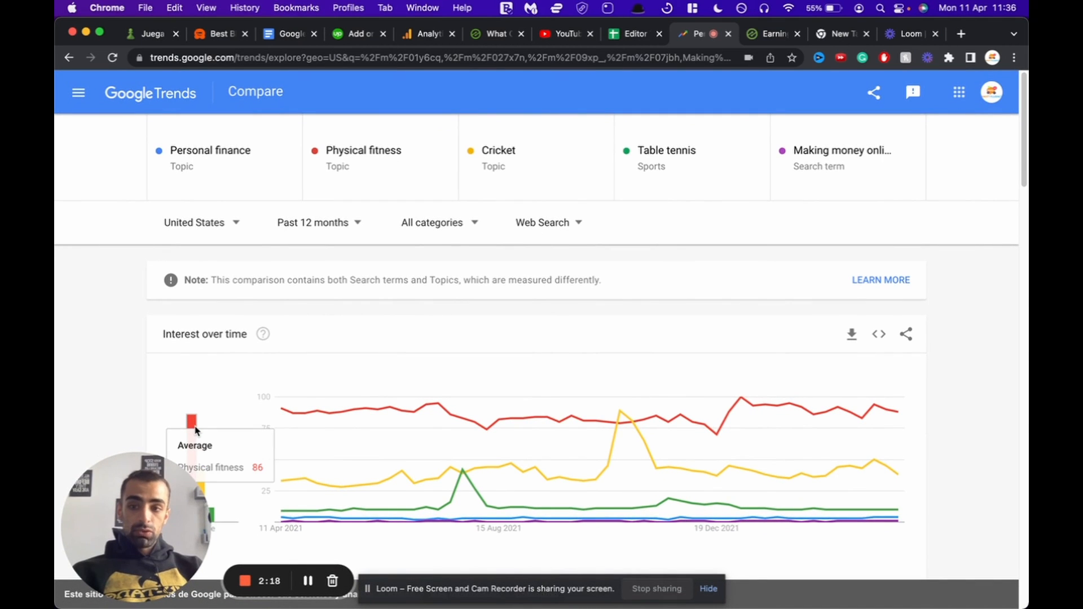
pyautogui.scroll(-2, 193, 430)
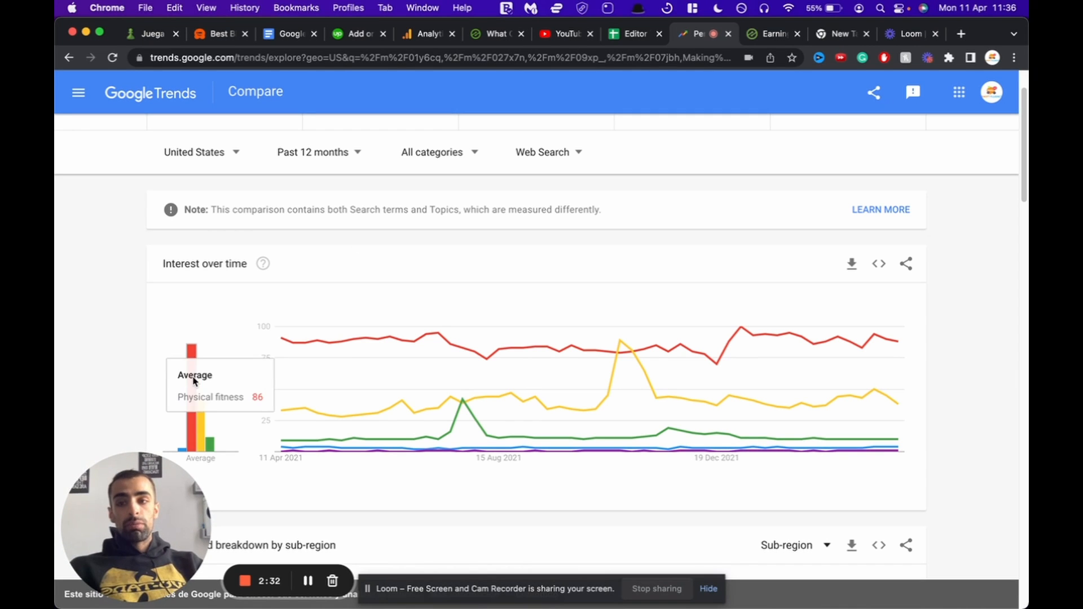
pyautogui.moveTo(481, 356)
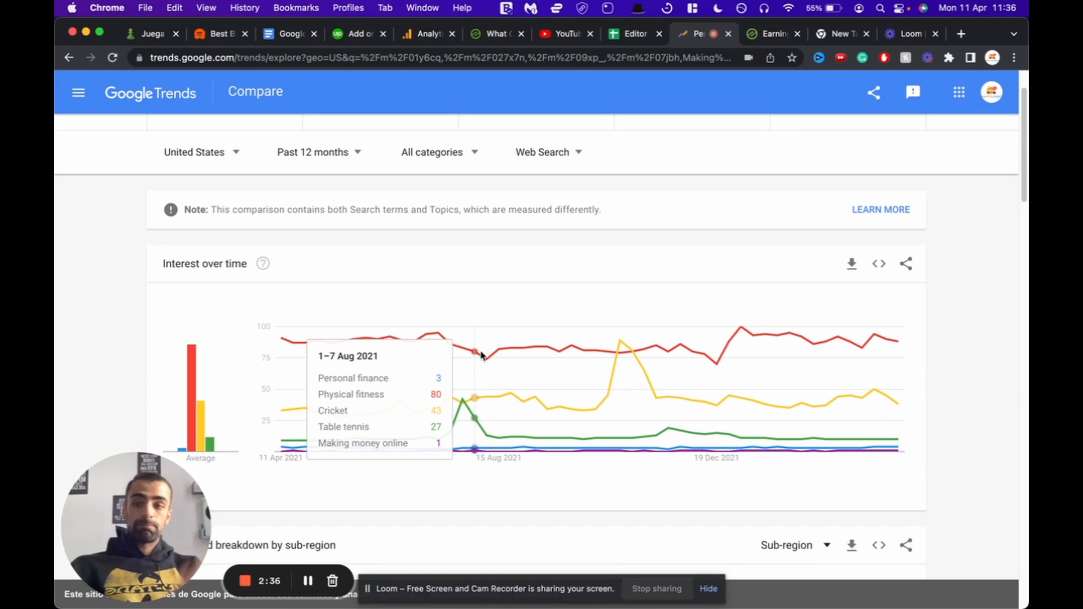
pyautogui.moveTo(201, 413)
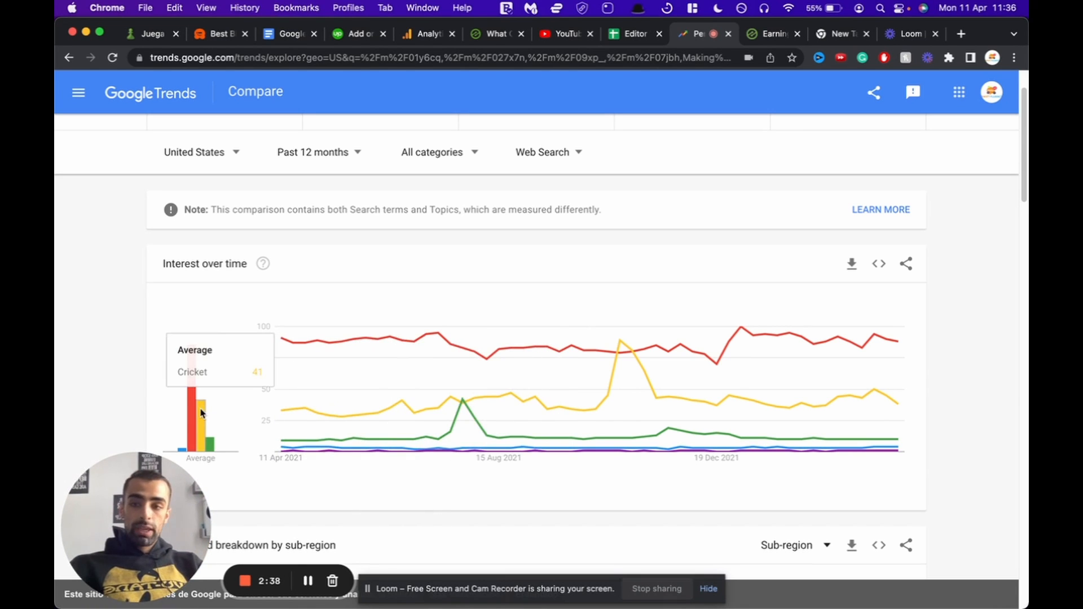
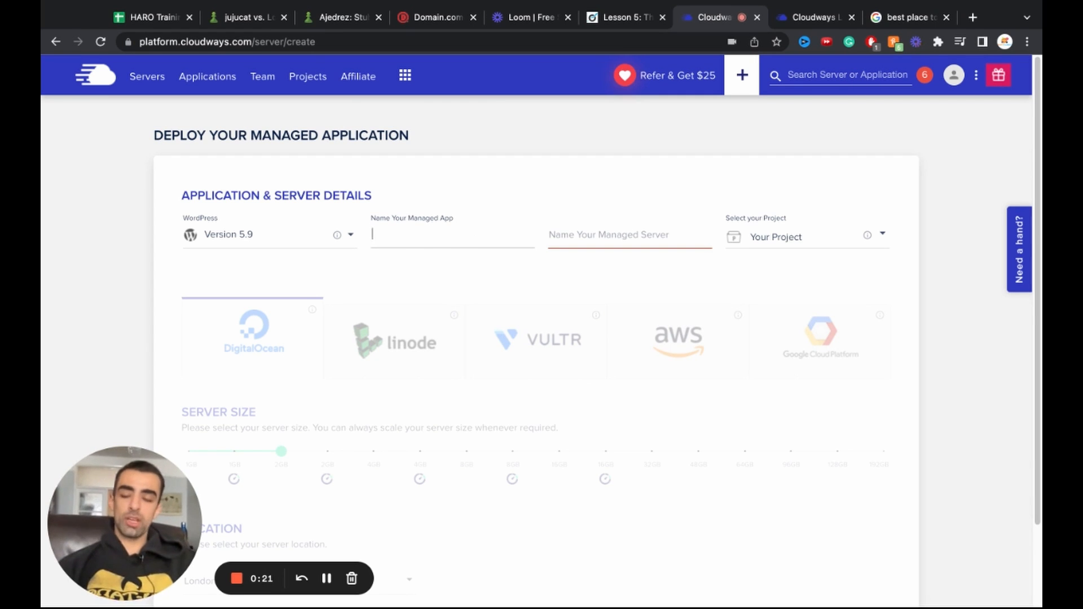
# Step: Name both the managed app and the managed server 'Tennis', leaving the project unchanged
pyautogui.write('Tennis')
pyautogui.click(586, 241)
pyautogui.write('Tennis')
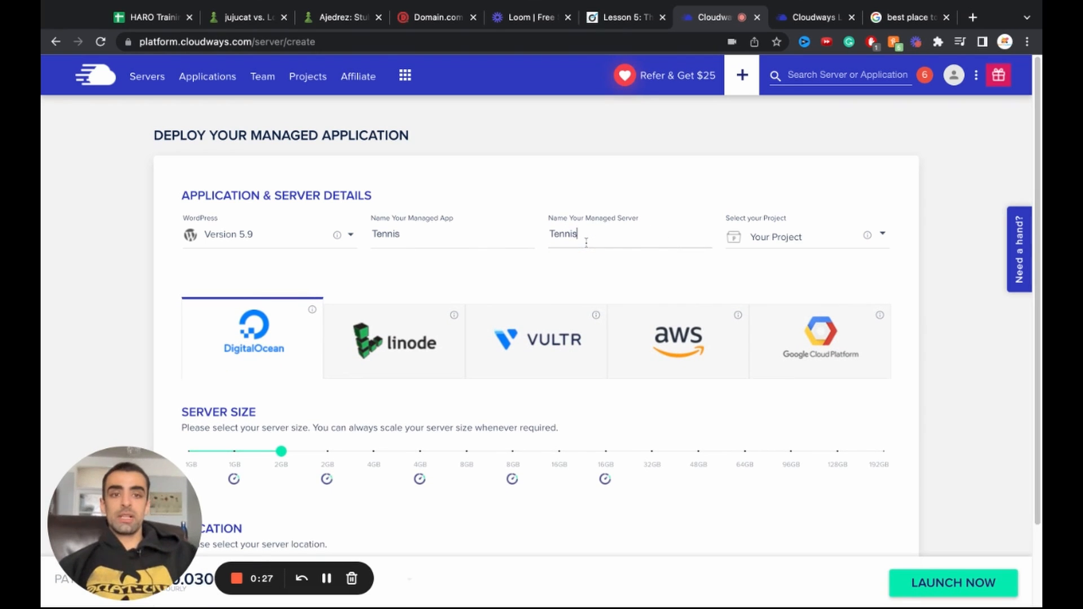
pyautogui.click(788, 244)
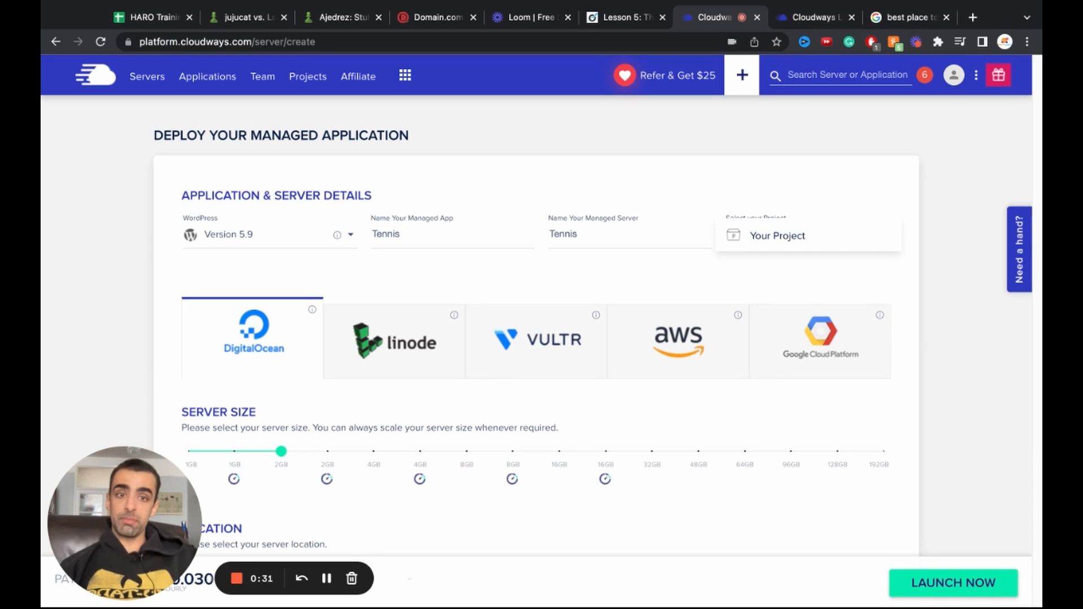
pyautogui.click(472, 184)
pyautogui.scroll(-1, 558, 201)
pyautogui.scroll(-2, 556, 200)
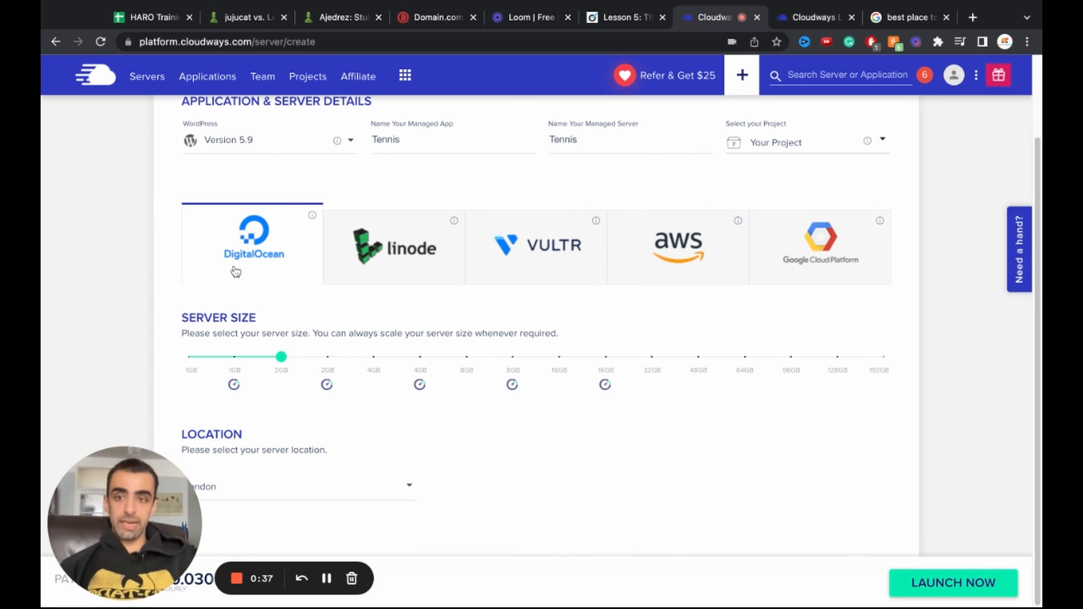
pyautogui.moveTo(419, 382)
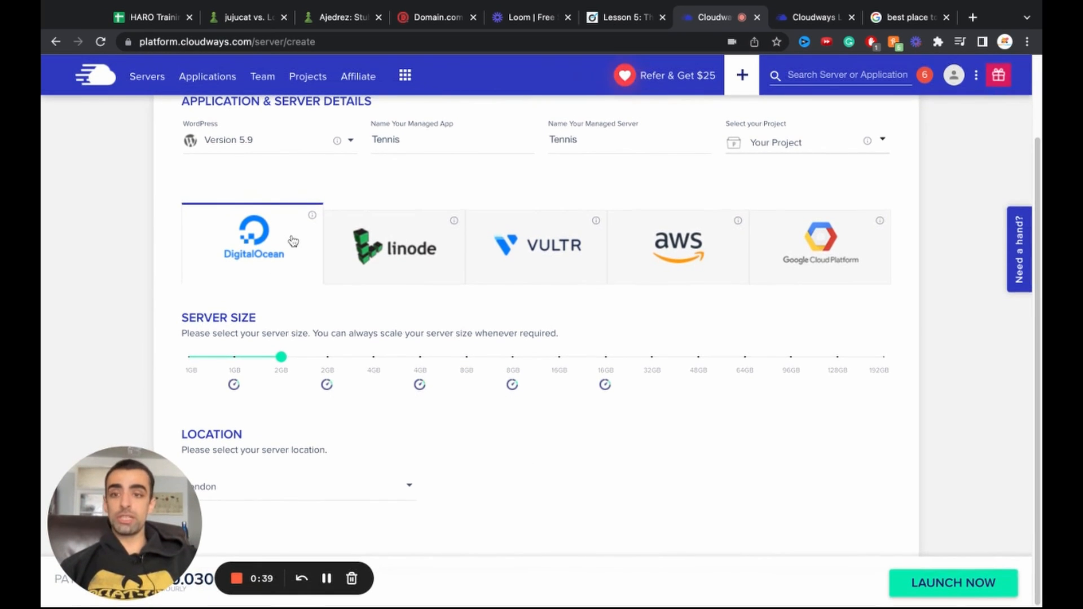
# Step: Try Vultr, then return to DigitalOcean and reduce the server size to 1GB
pyautogui.click(561, 247)
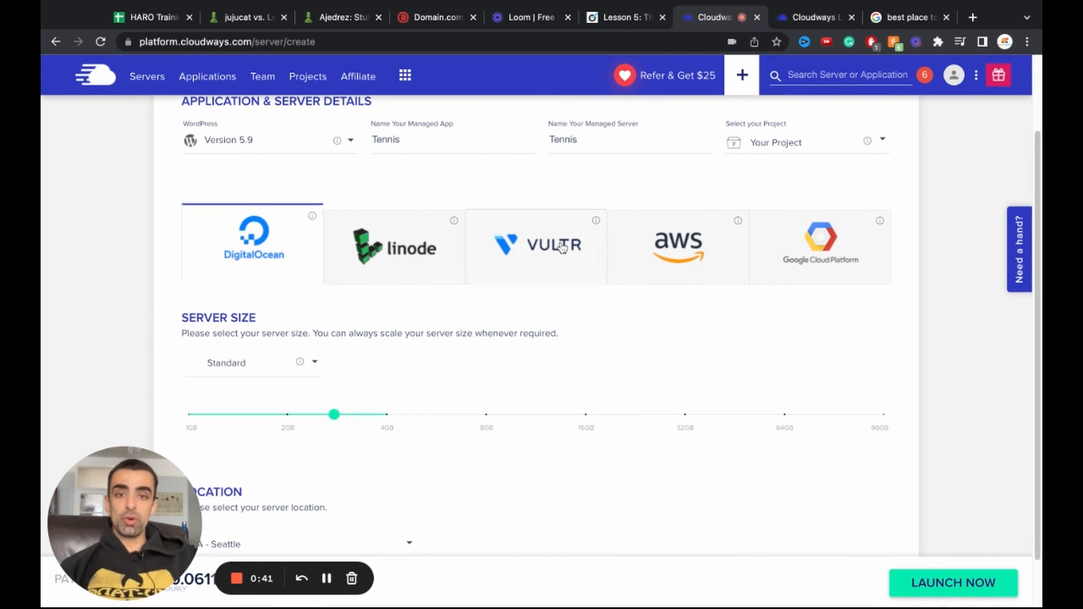
pyautogui.scroll(-1, 530, 325)
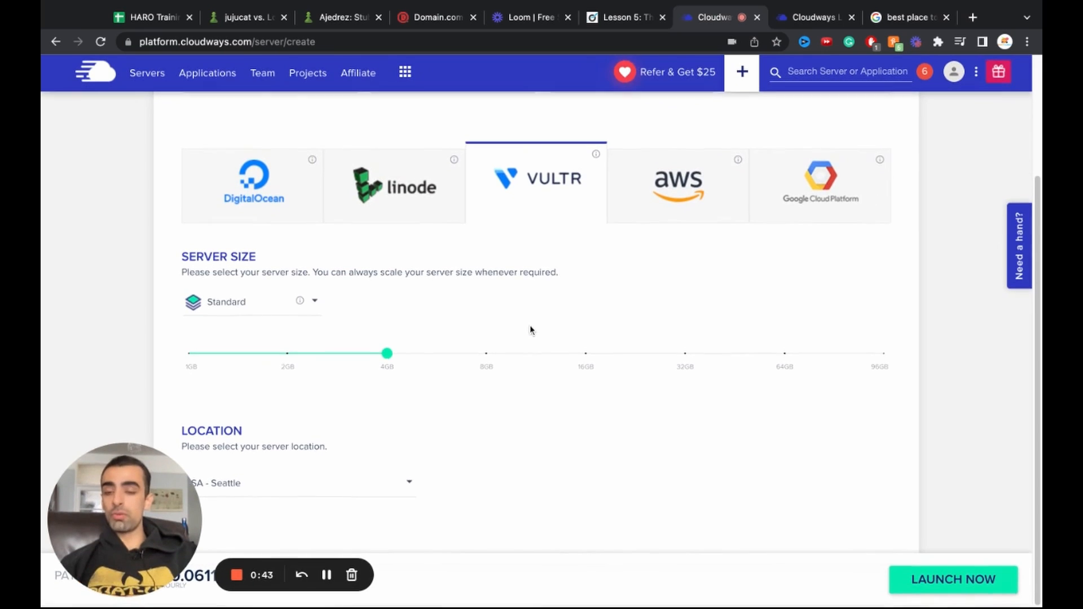
pyautogui.scroll(1, 530, 326)
pyautogui.scroll(-1, 530, 326)
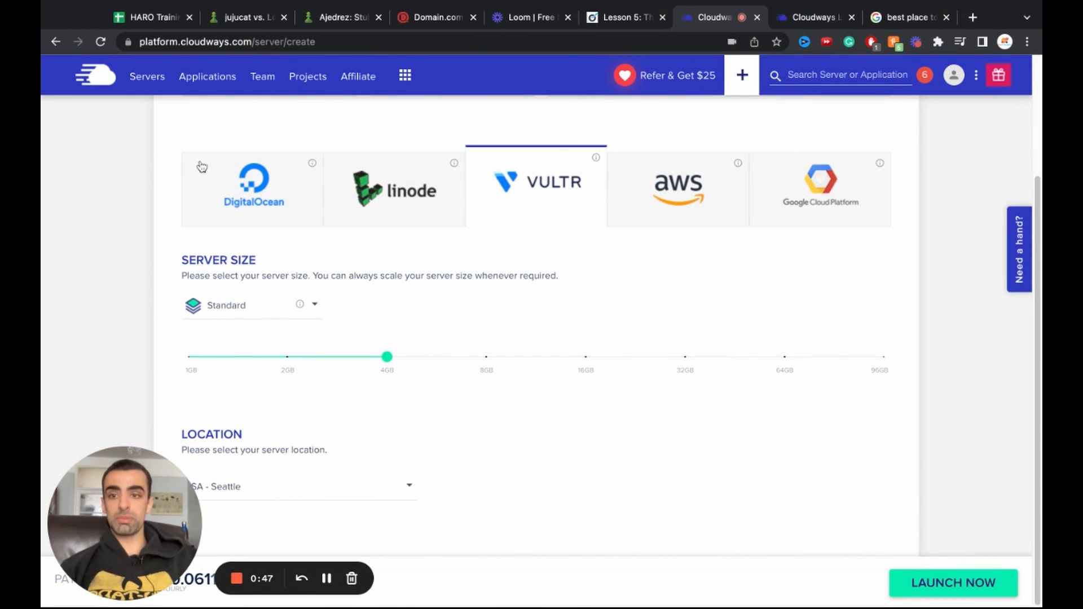
pyautogui.click(255, 180)
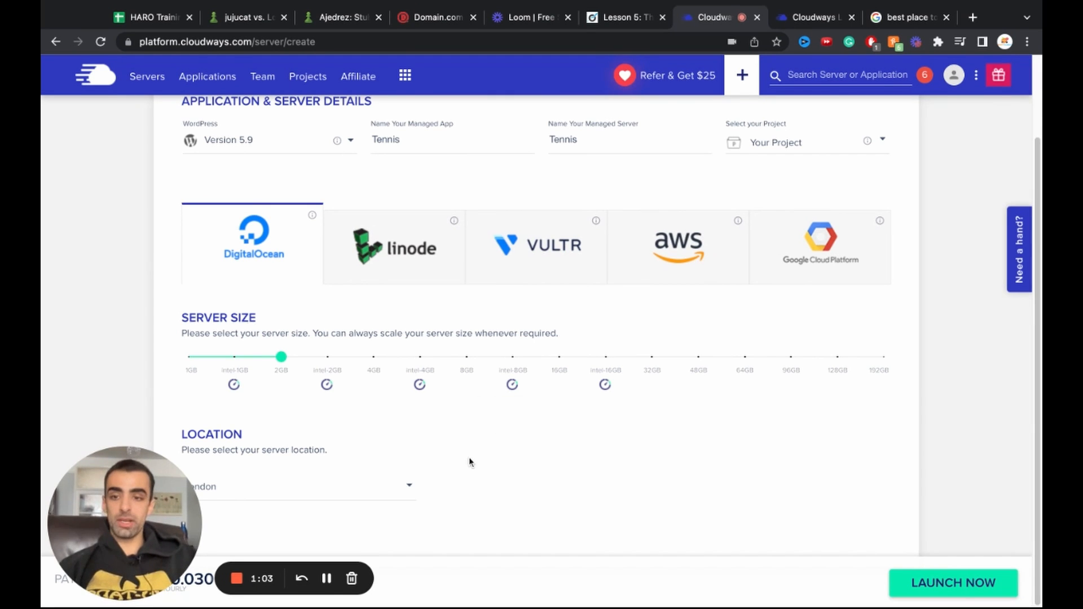
pyautogui.moveTo(282, 360); pyautogui.dragTo(226, 361)
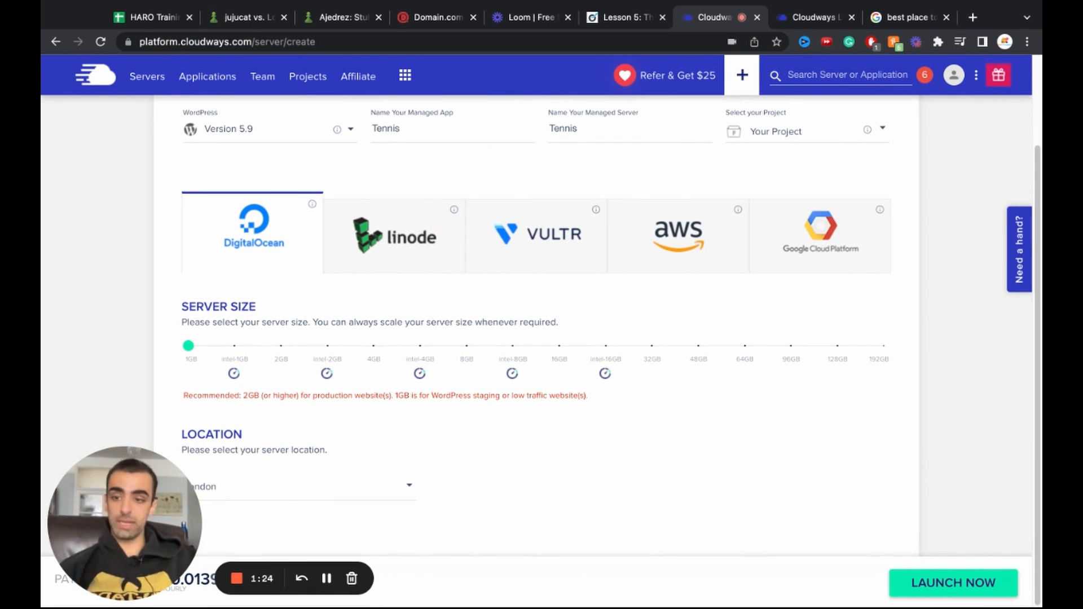
# Step: Choose a server location from the Location list
pyautogui.click(375, 485)
pyautogui.scroll(-3, 377, 485)
pyautogui.scroll(-1, 379, 486)
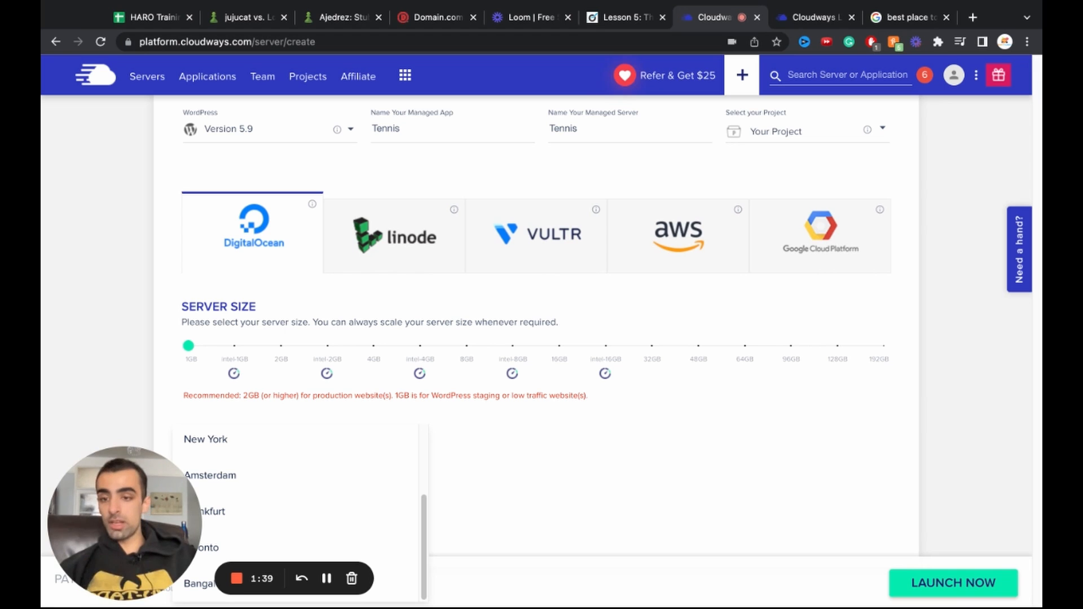
pyautogui.click(505, 448)
pyautogui.scroll(-1, 508, 451)
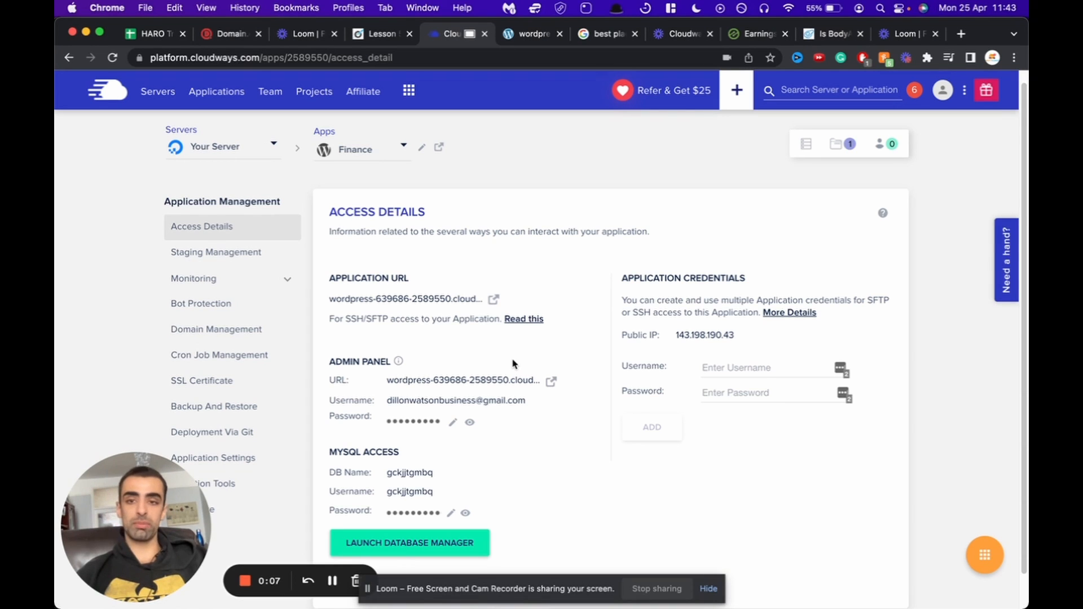
pyautogui.click(494, 302)
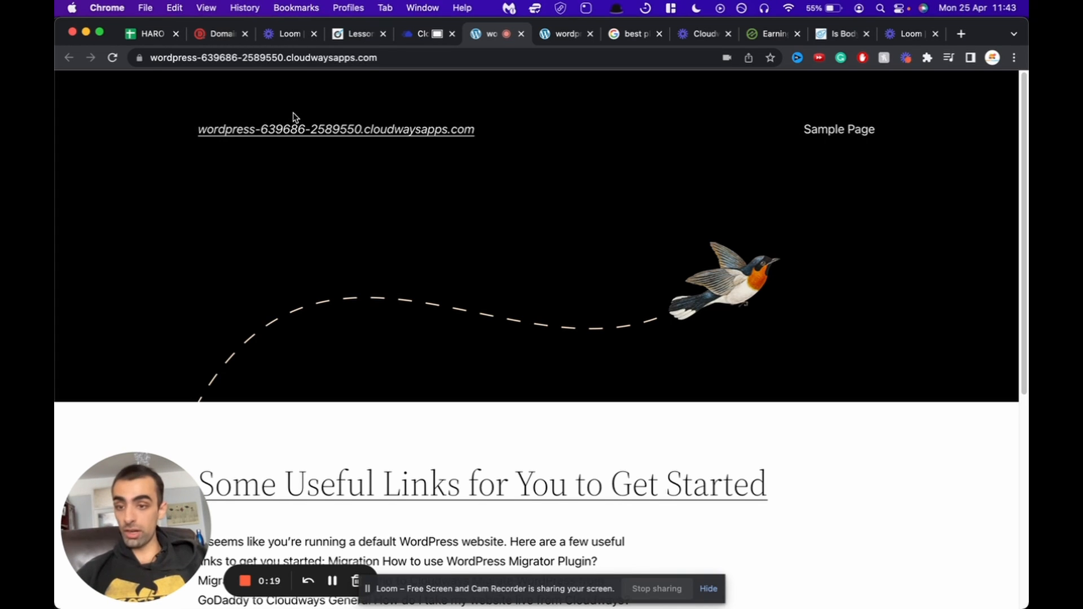
pyautogui.click(522, 36)
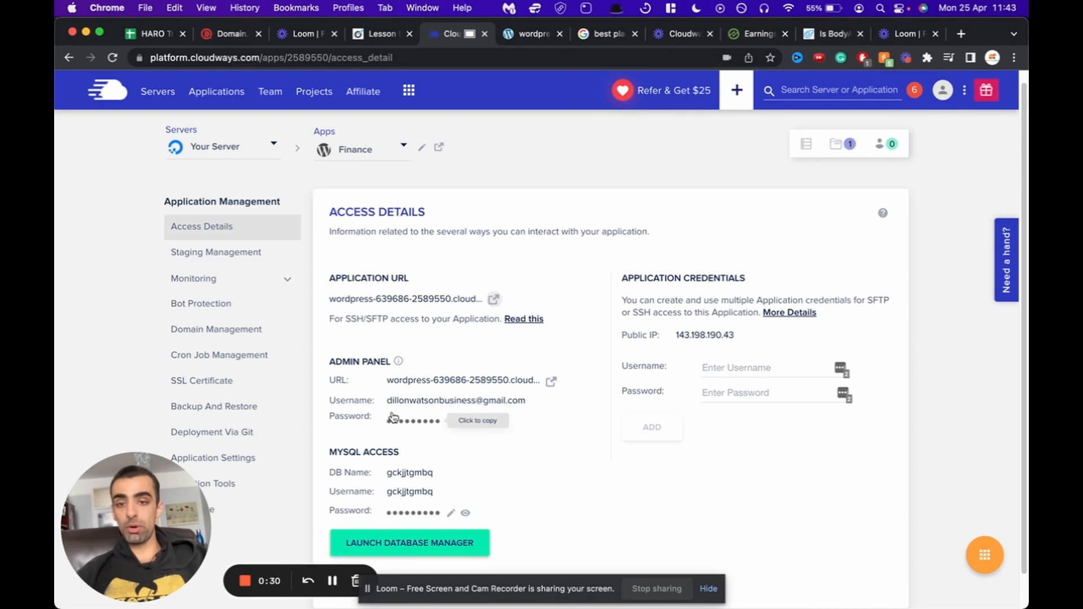
pyautogui.click(551, 382)
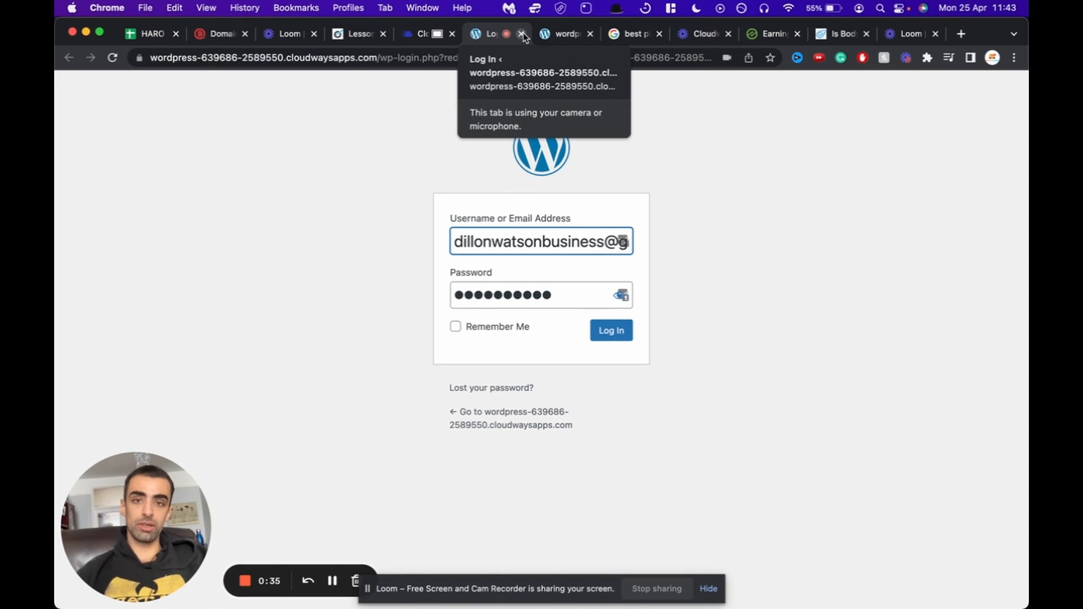
pyautogui.click(521, 34)
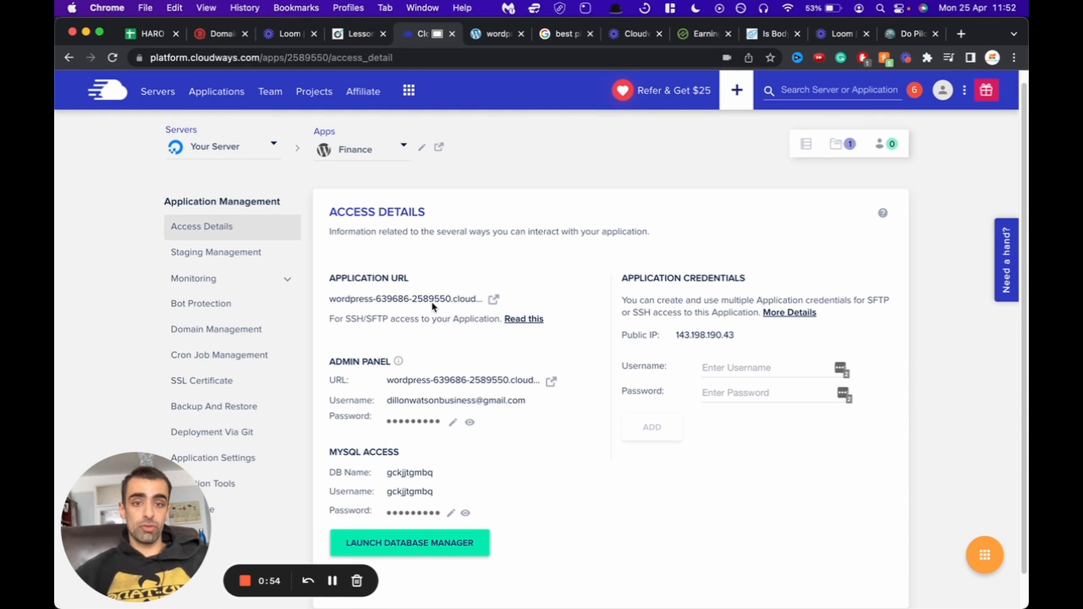
# Step: Copy the server's public IP and start a new DNS record in Domain.com
pyautogui.click(702, 340)
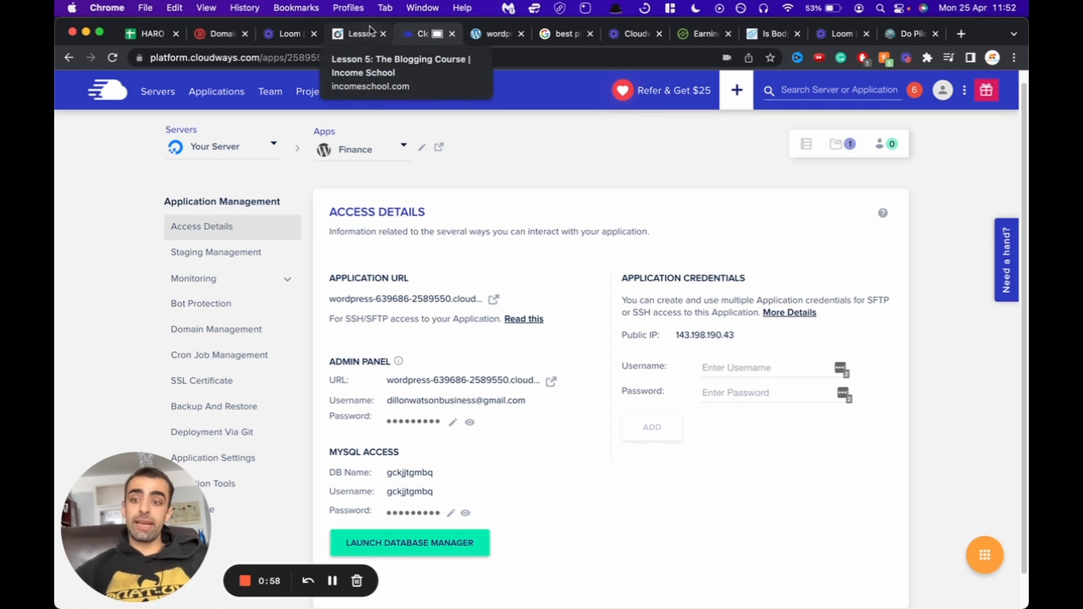
pyautogui.click(223, 33)
pyautogui.click(915, 299)
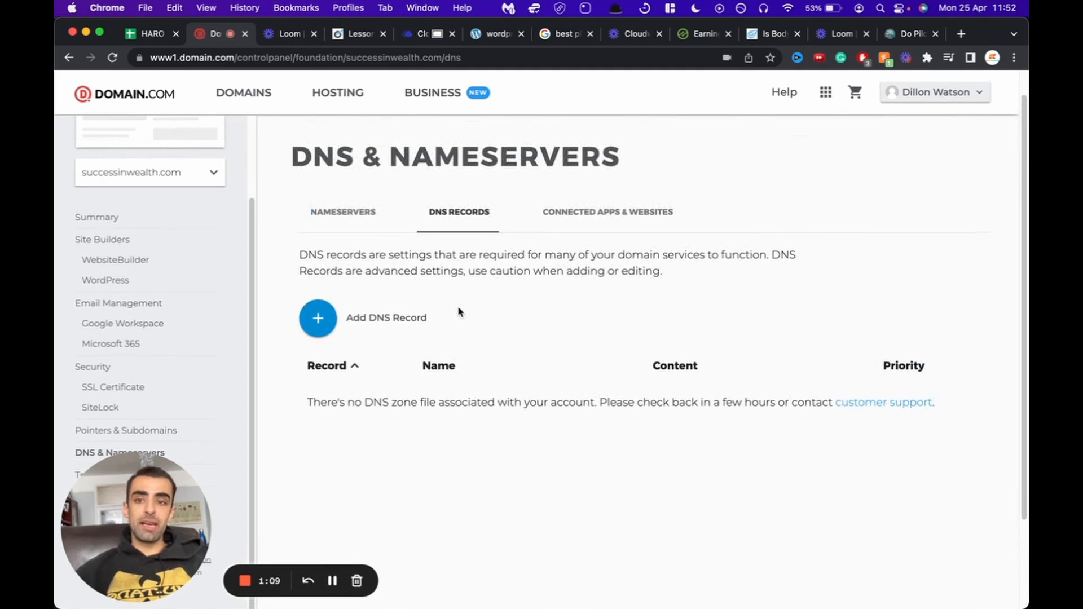
pyautogui.click(318, 318)
# Step: Add an A record for @ pointing to 143.198.190.43 with a 1/2 Hour TTL
pyautogui.click(275, 439)
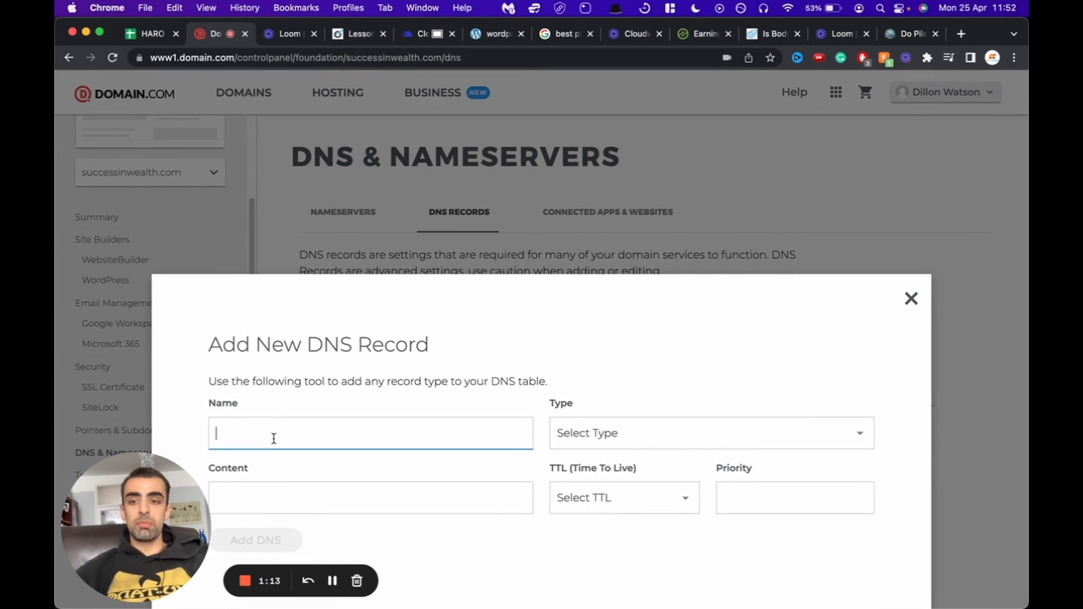
pyautogui.write('@')
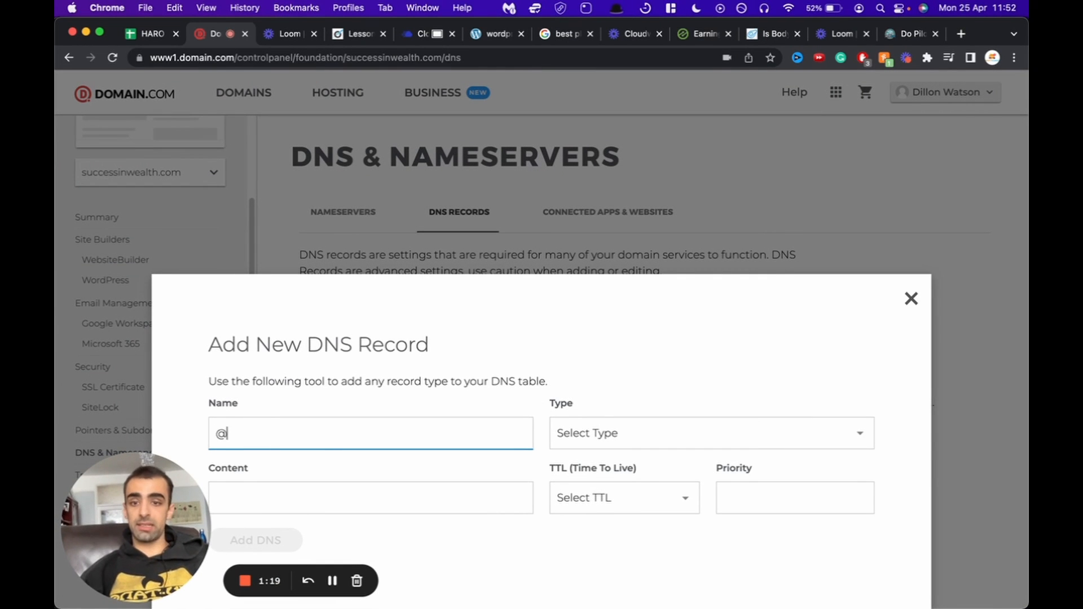
pyautogui.click(603, 425)
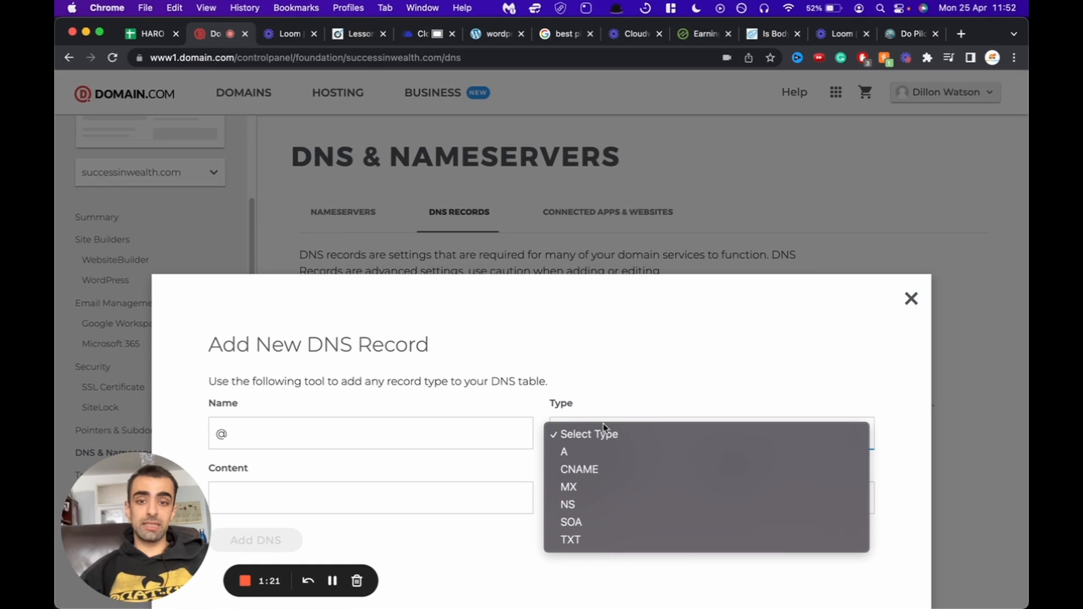
pyautogui.click(587, 458)
pyautogui.click(316, 500)
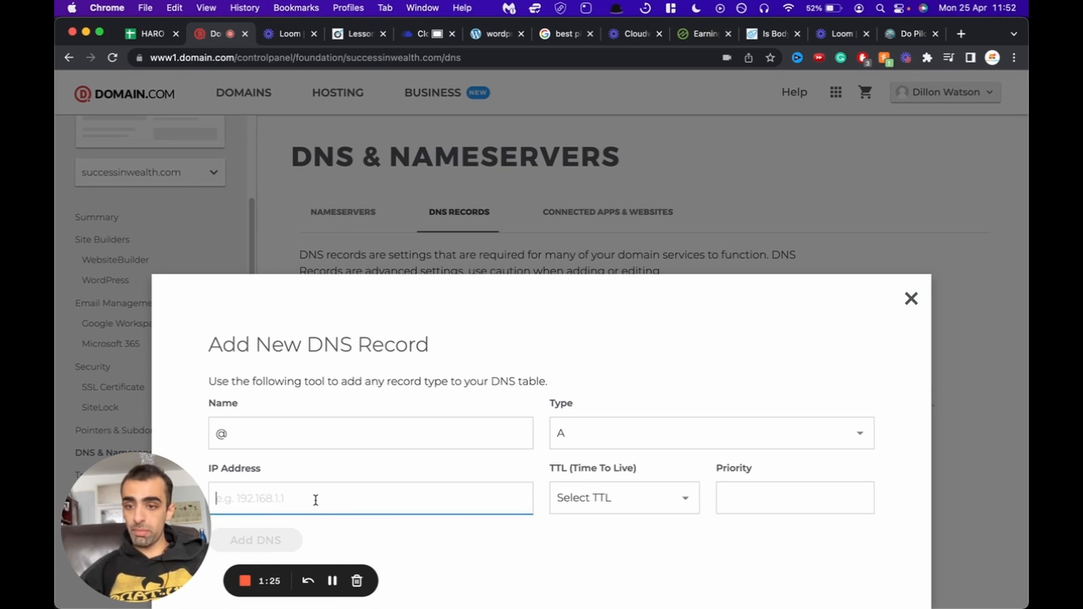
pyautogui.write('143.198.190.43')
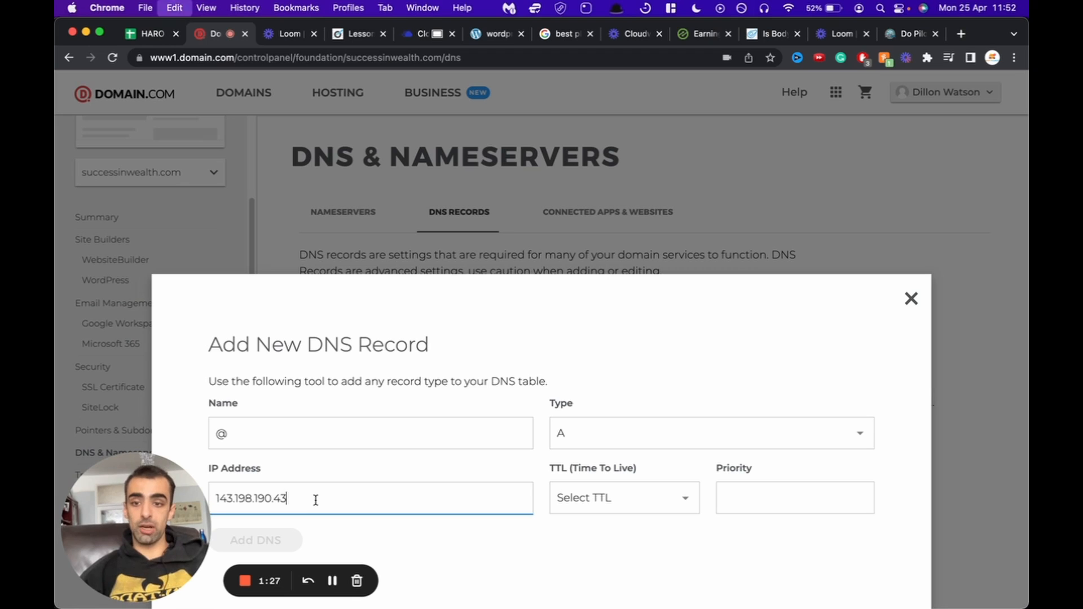
pyautogui.click(676, 498)
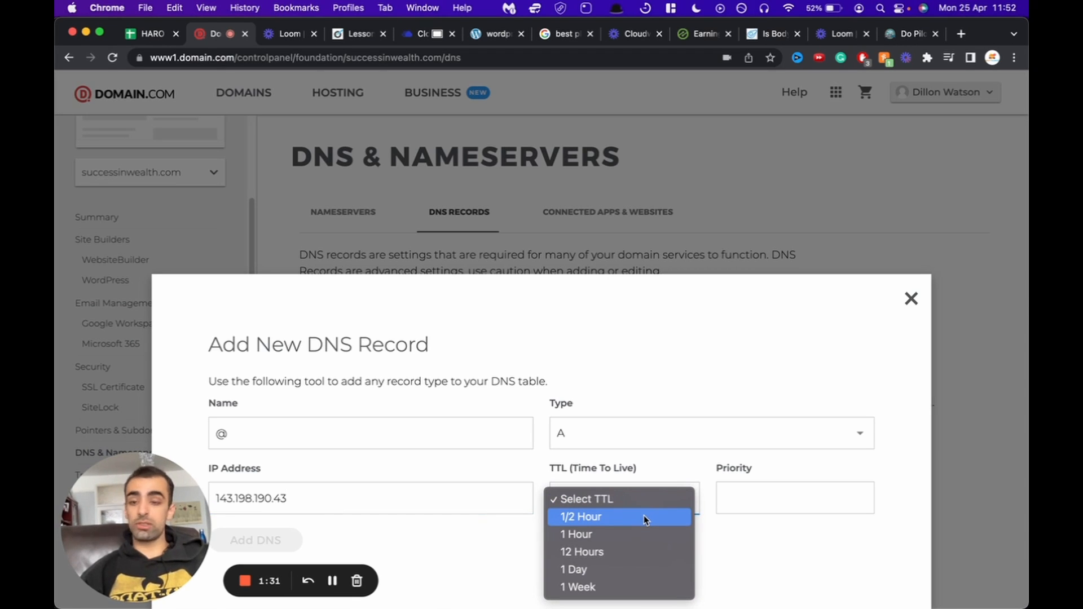
pyautogui.click(644, 516)
pyautogui.click(760, 505)
pyautogui.click(251, 545)
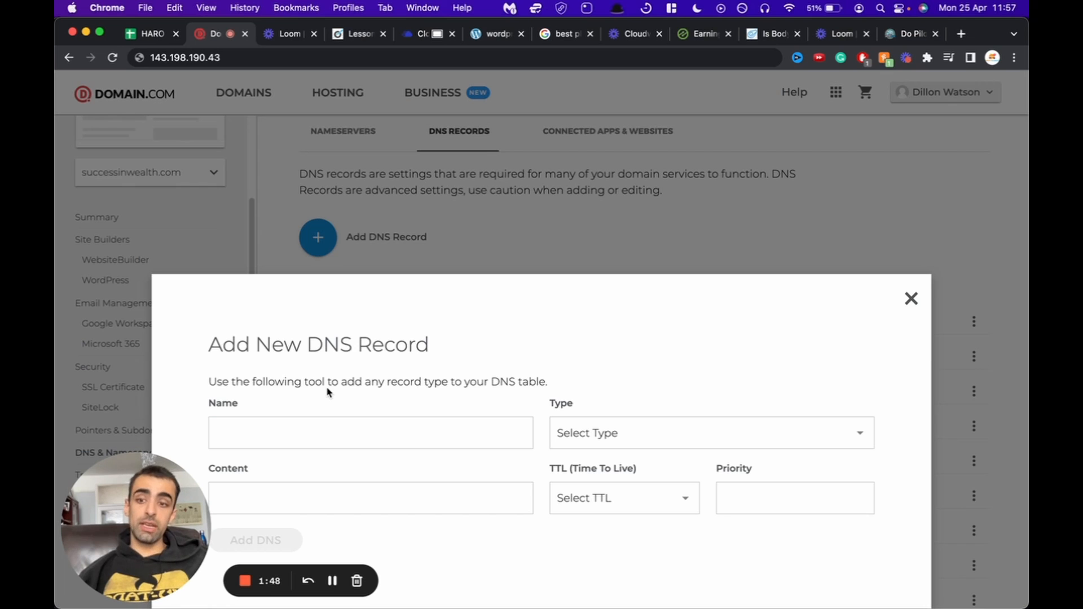
pyautogui.click(604, 433)
pyautogui.click(590, 471)
pyautogui.click(256, 435)
pyautogui.write('WW')
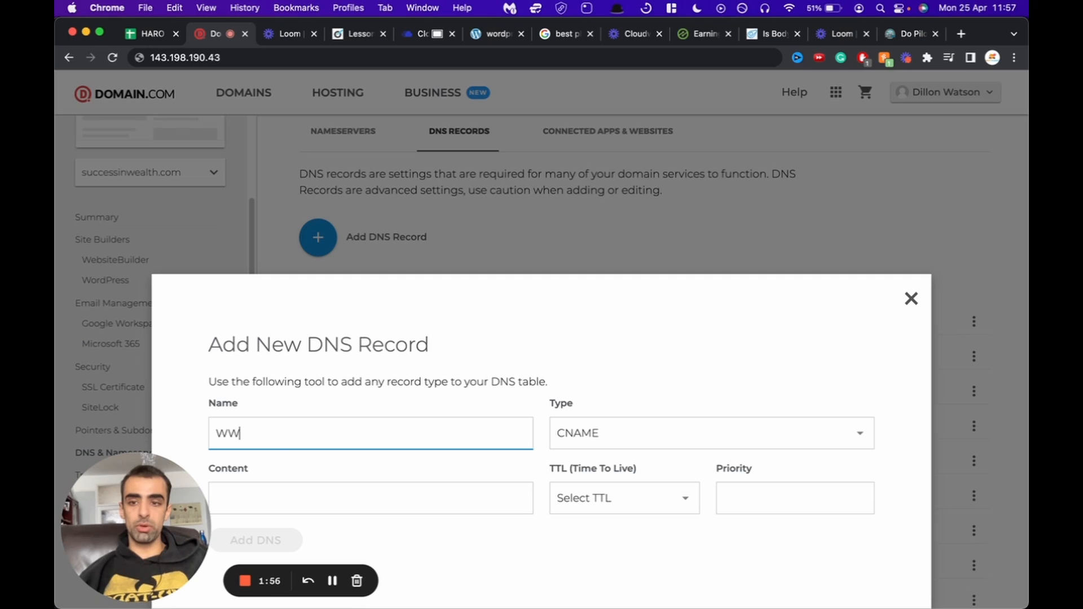
pyautogui.press('BackSpace')
pyautogui.press('BackSpace')
pyautogui.write('www')
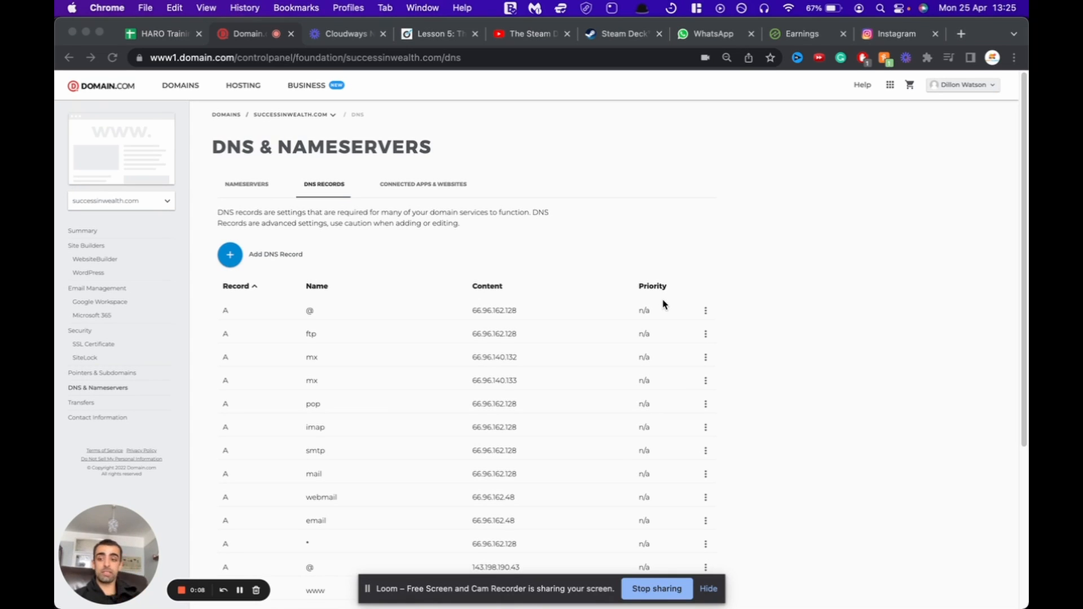
# Step: Delete the old @ A record pointing to 66.96.162.128
pyautogui.click(704, 316)
pyautogui.click(705, 315)
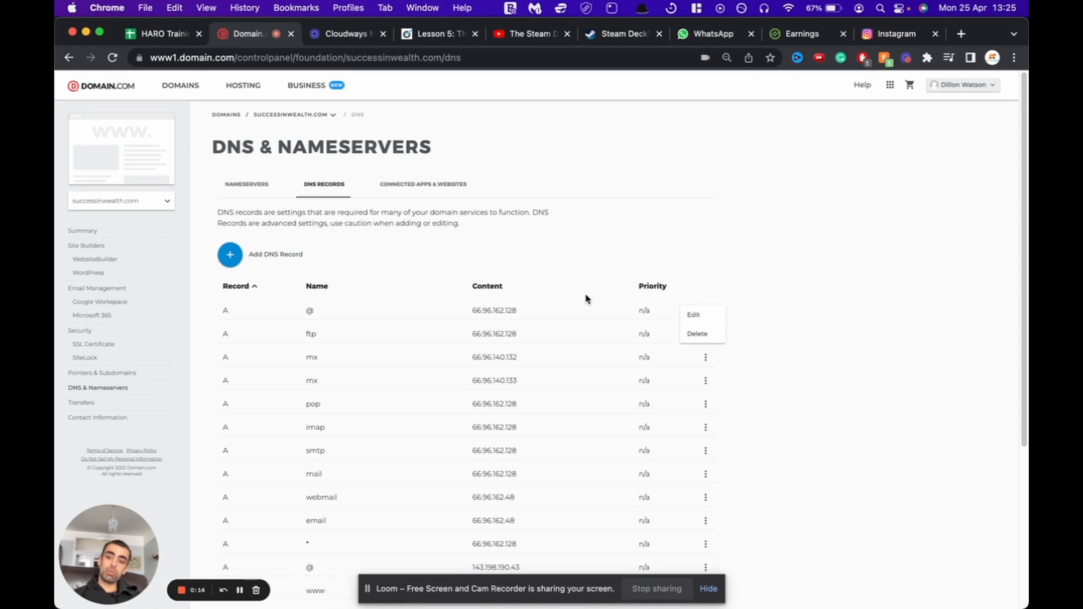
pyautogui.click(697, 335)
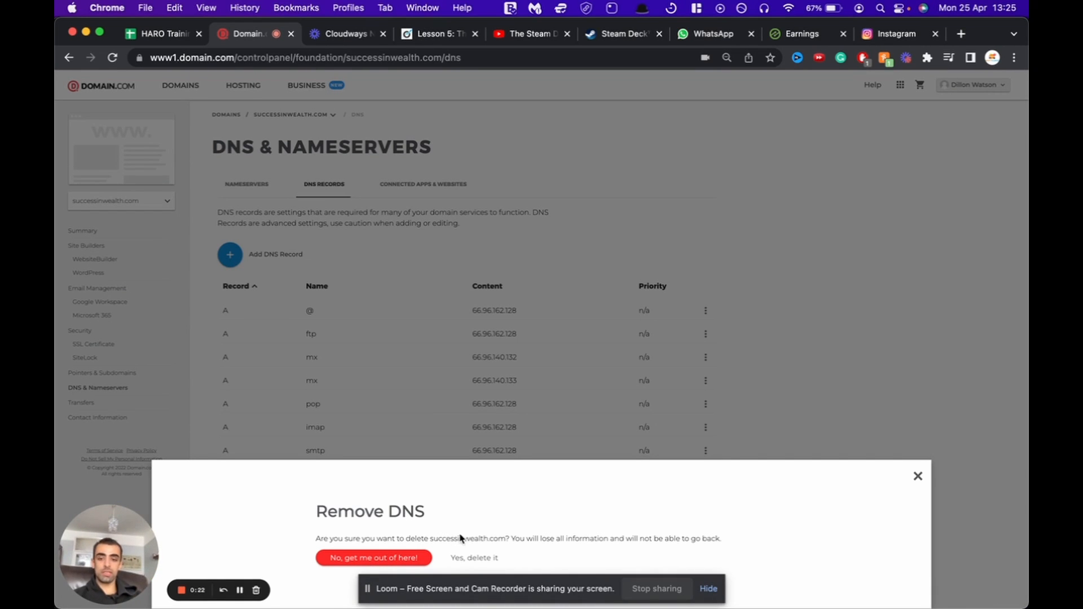
pyautogui.click(464, 558)
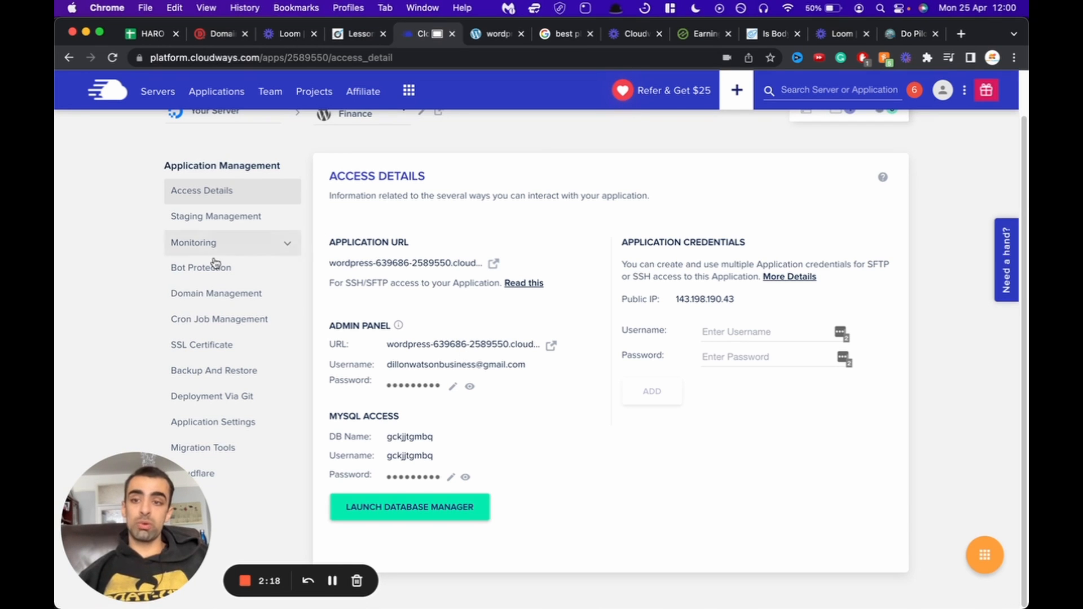
pyautogui.click(189, 294)
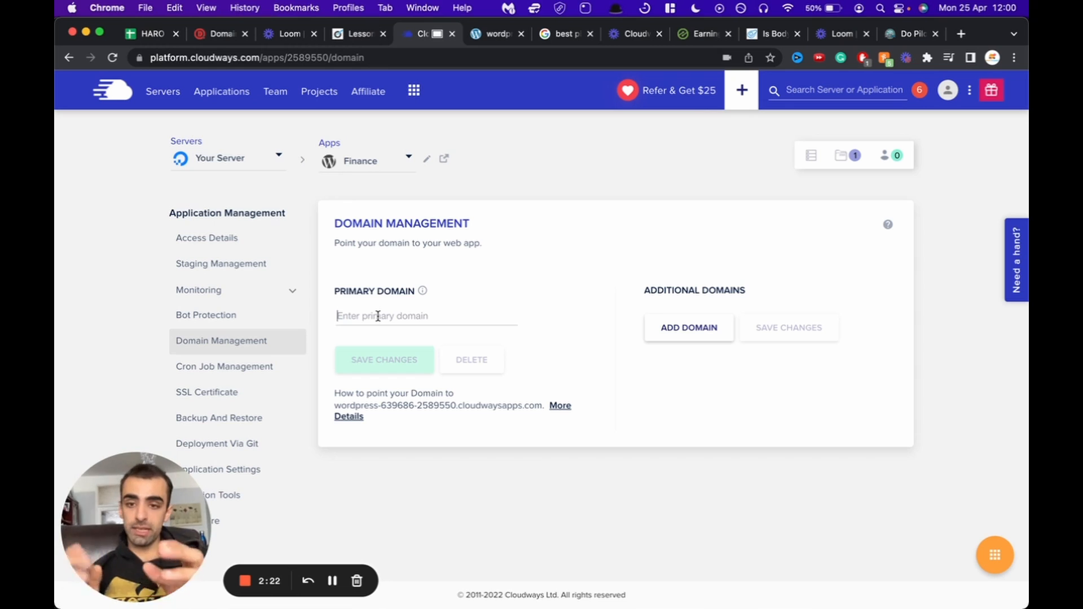
pyautogui.write('www.successinwealth.com')
pyautogui.press('Return')
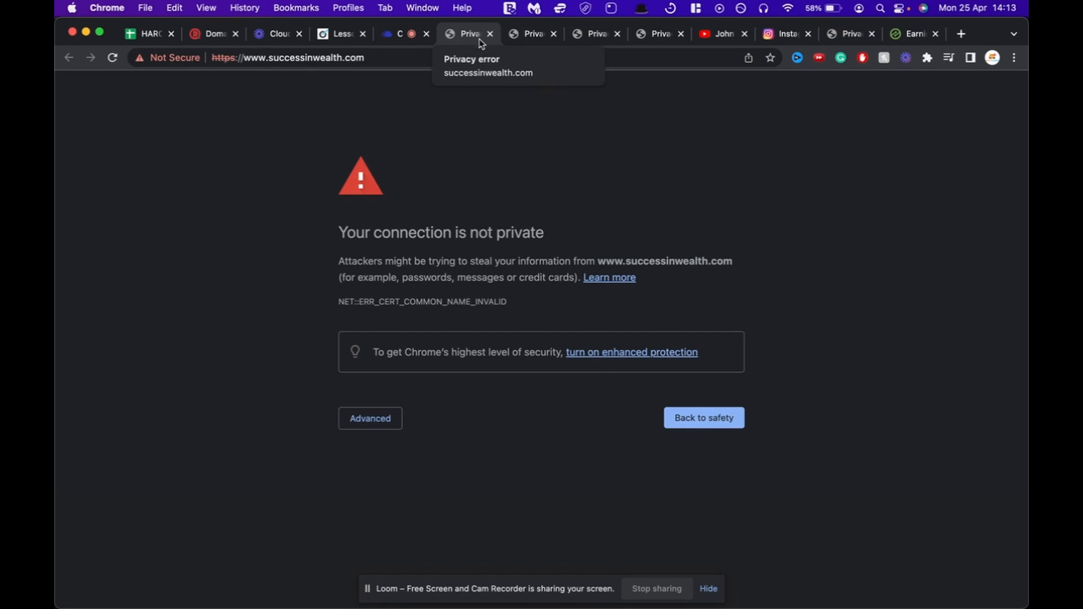
# Step: Close the privacy-error tab to get back to the Cloudways Access Details page
pyautogui.click(490, 34)
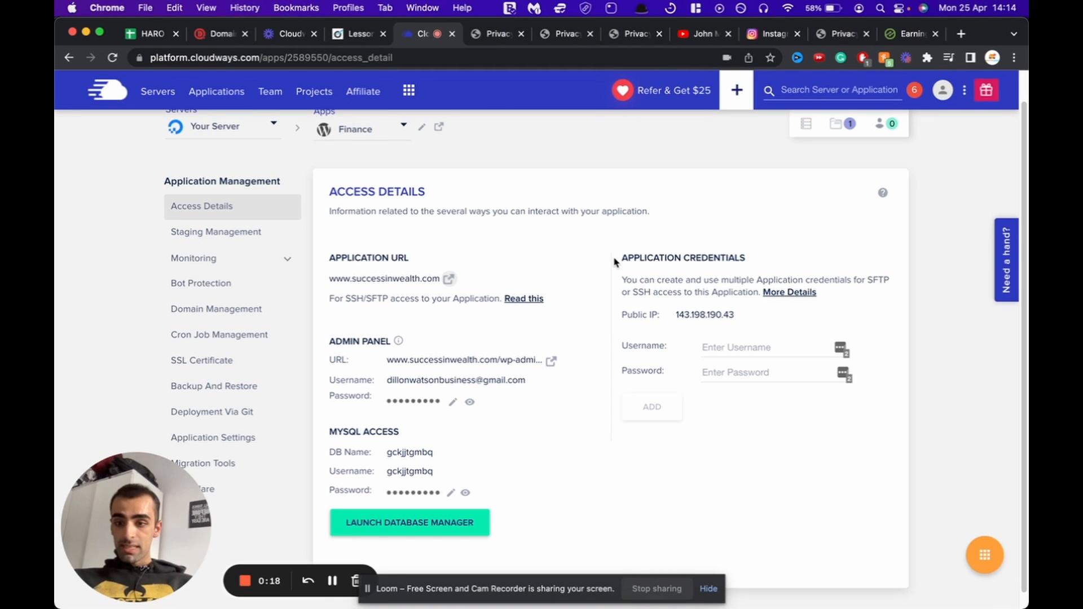
pyautogui.scroll(-1, 614, 261)
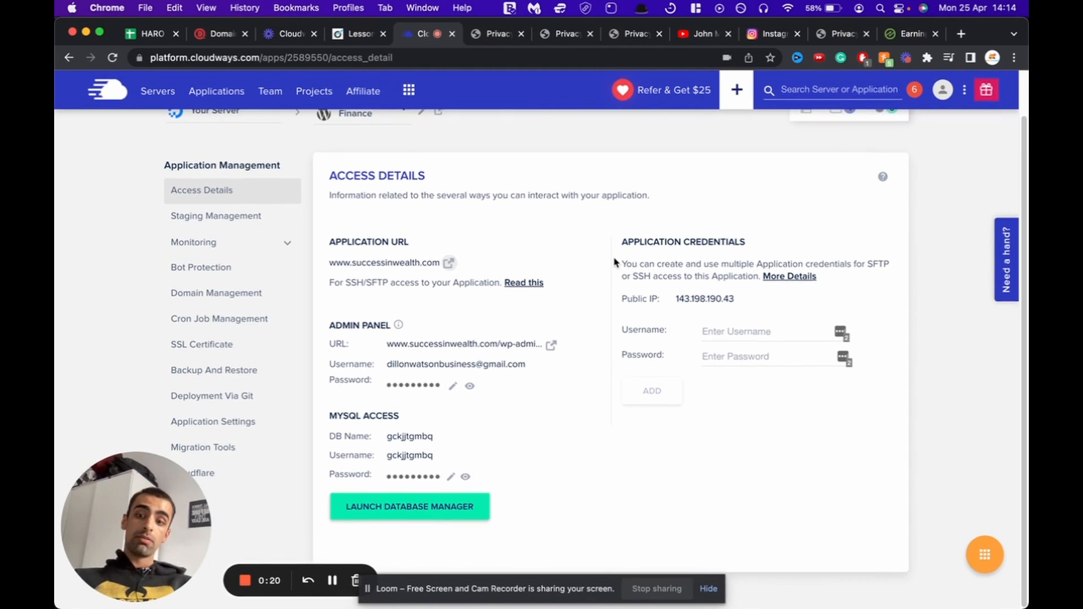
pyautogui.click(215, 345)
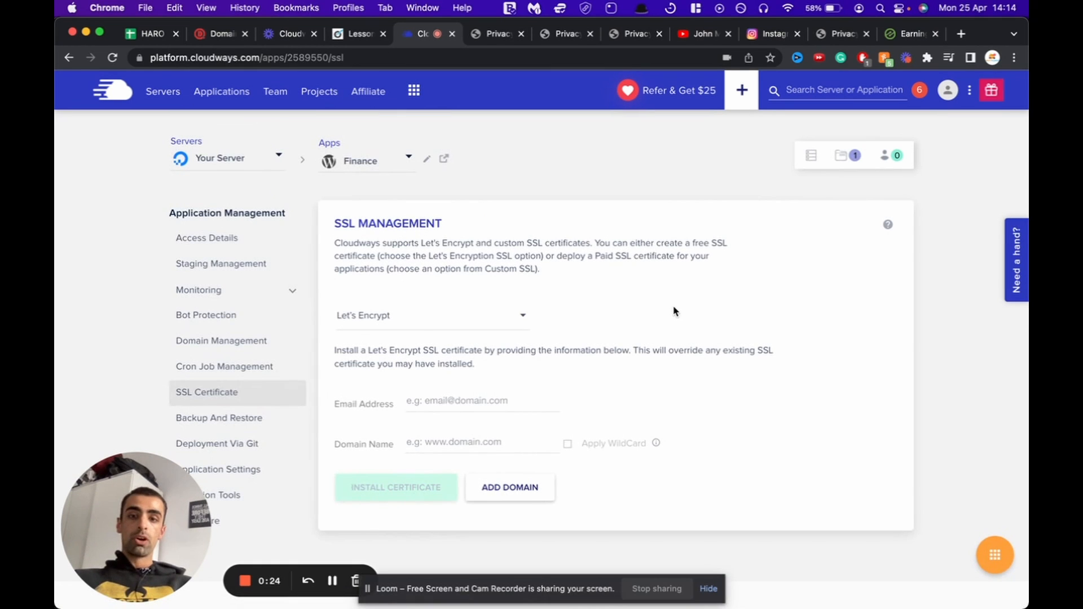
pyautogui.click(424, 323)
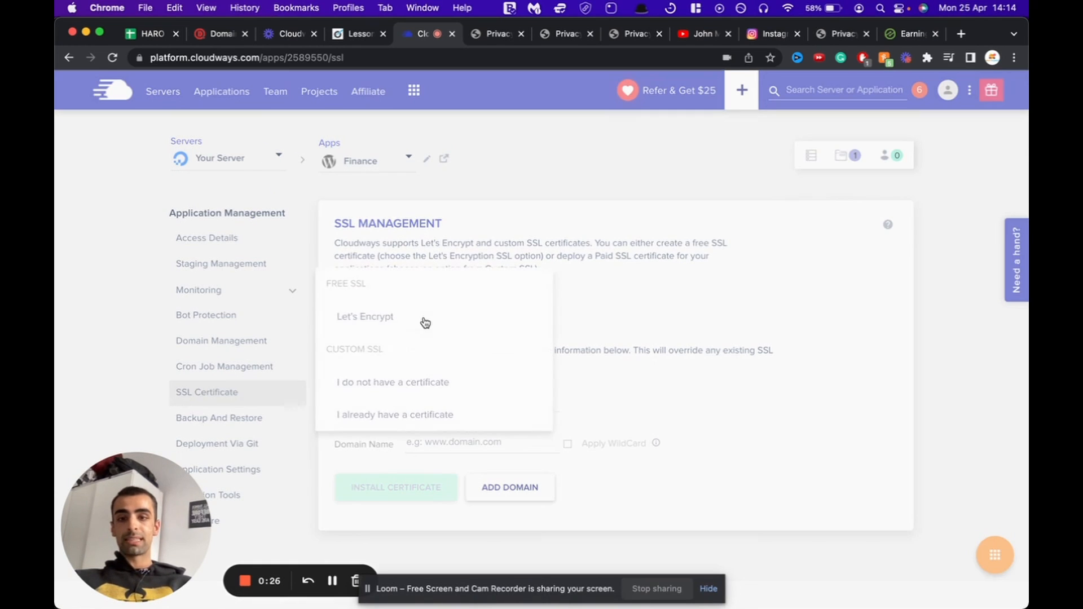
pyautogui.click(402, 321)
pyautogui.click(455, 406)
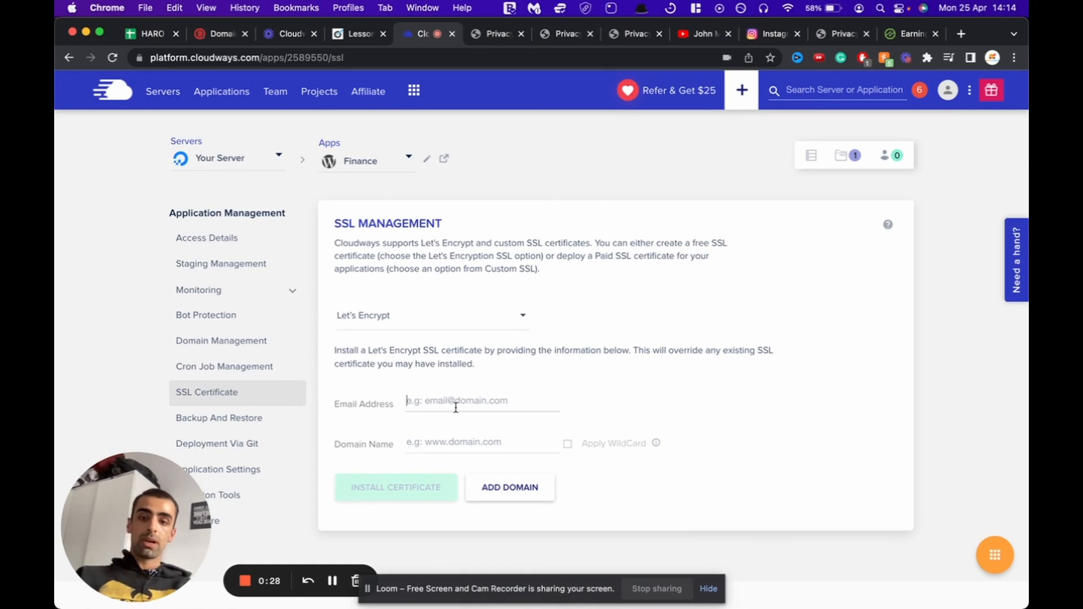
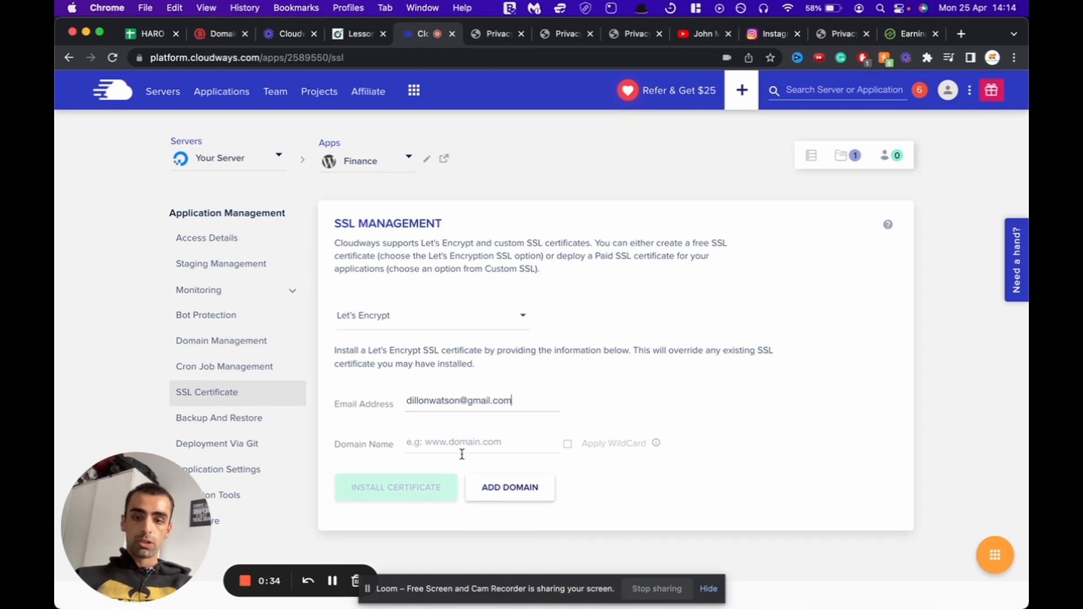
pyautogui.click(453, 446)
pyautogui.write('www')
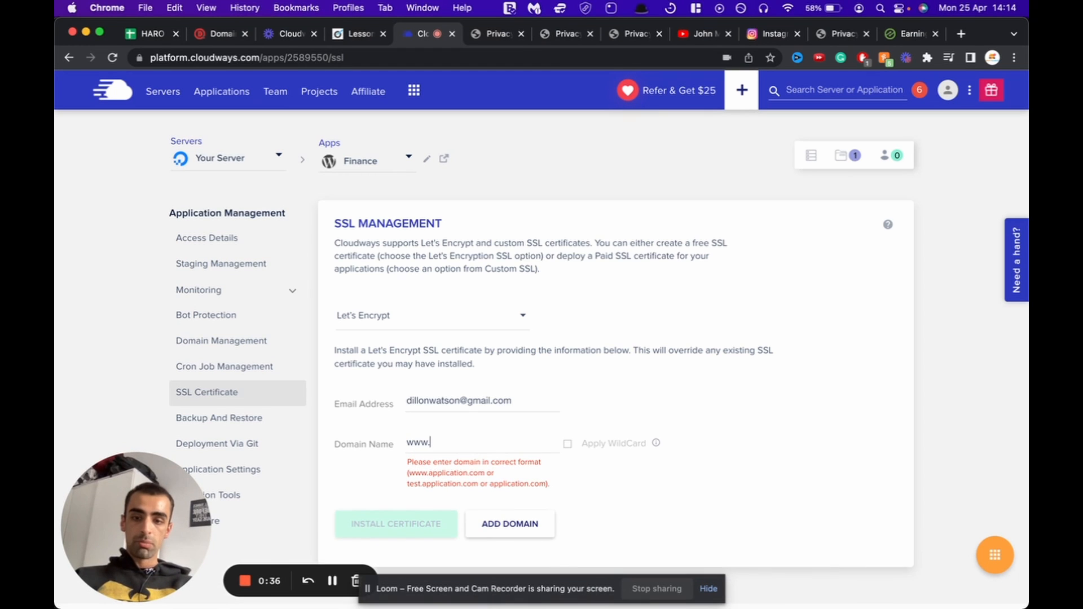
pyautogui.write('.succ')
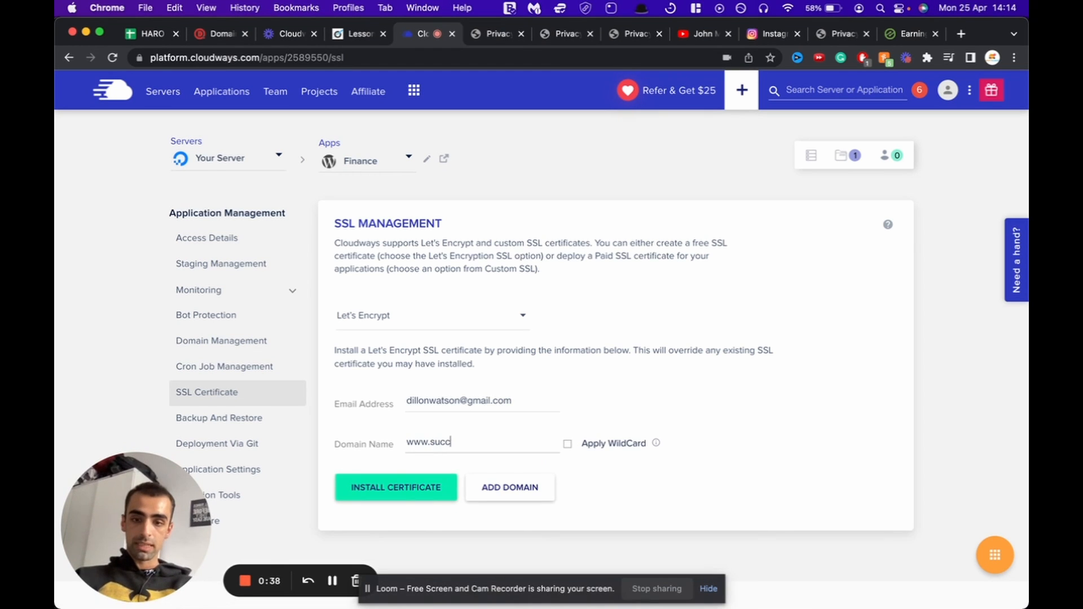
pyautogui.write('essinwealth.com')
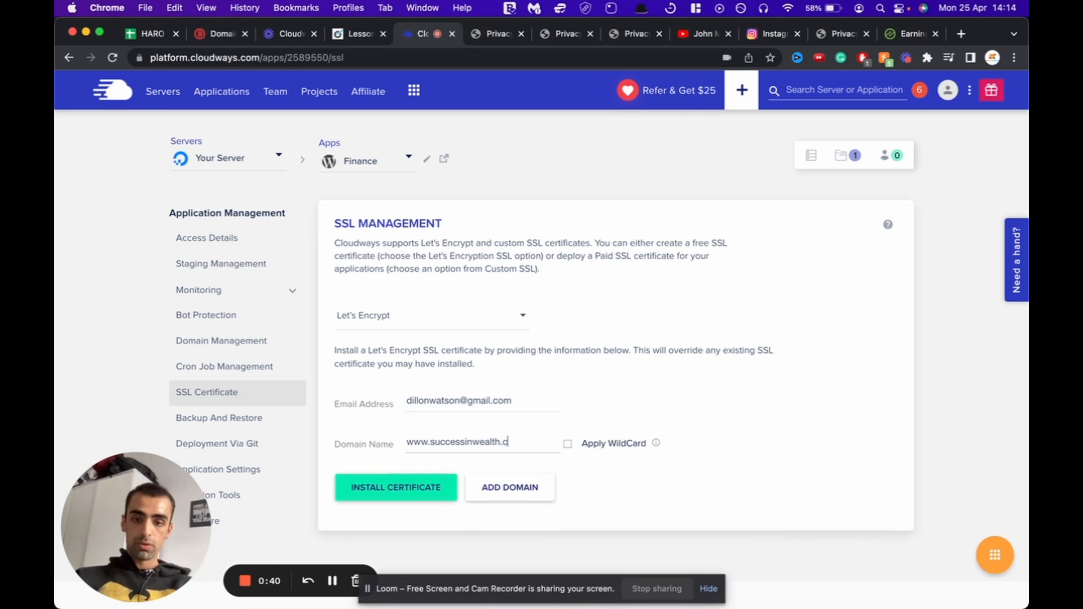
pyautogui.click(419, 482)
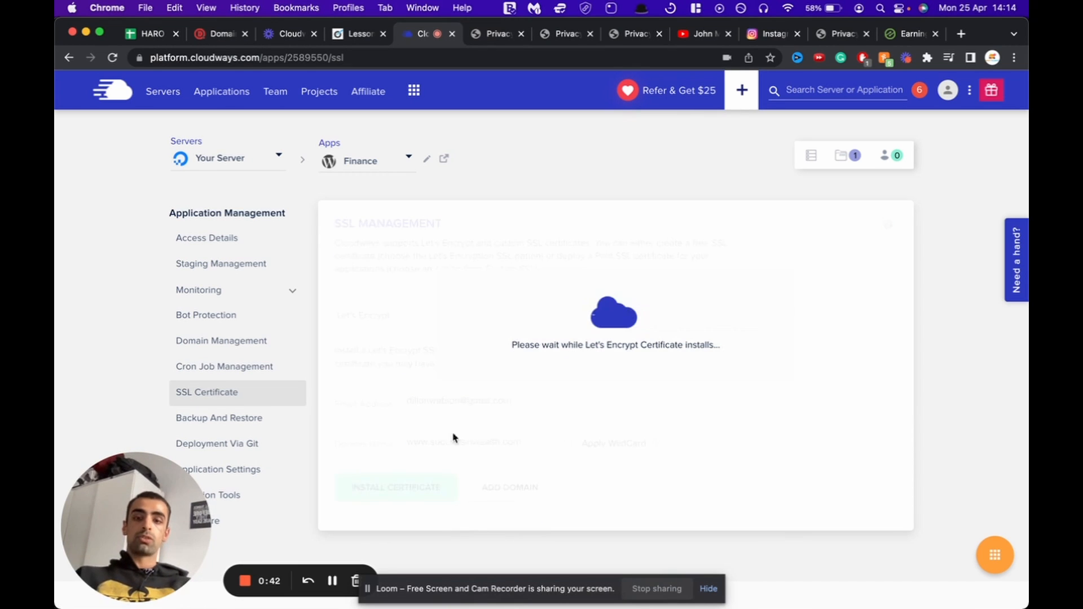
# Step: Enable auto renewal, then open the live site from the Access Details application URL
pyautogui.click(333, 584)
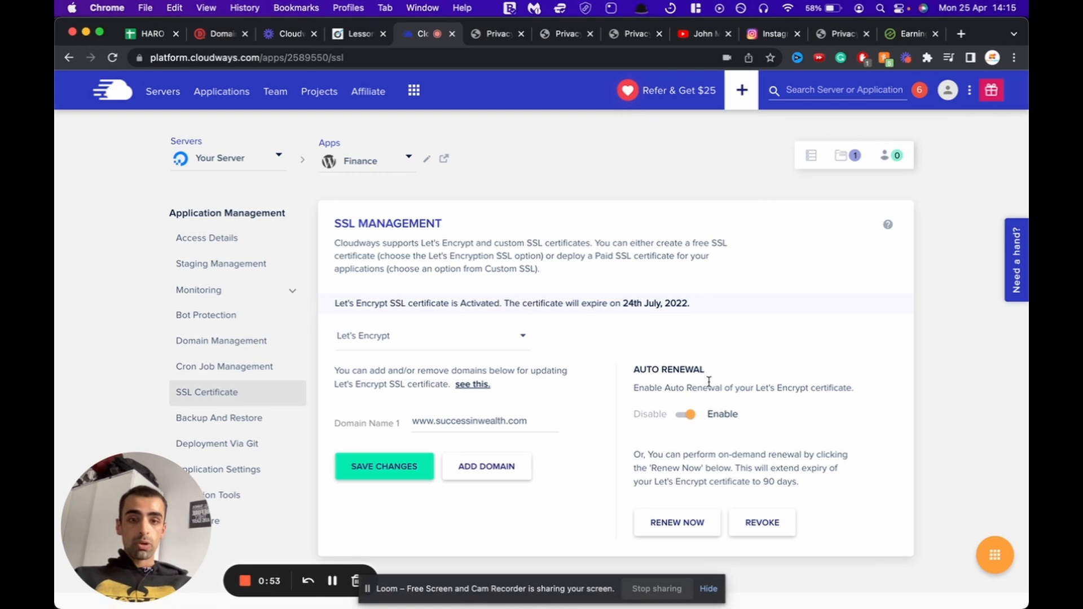
pyautogui.moveTo(704, 371); pyautogui.dragTo(639, 371)
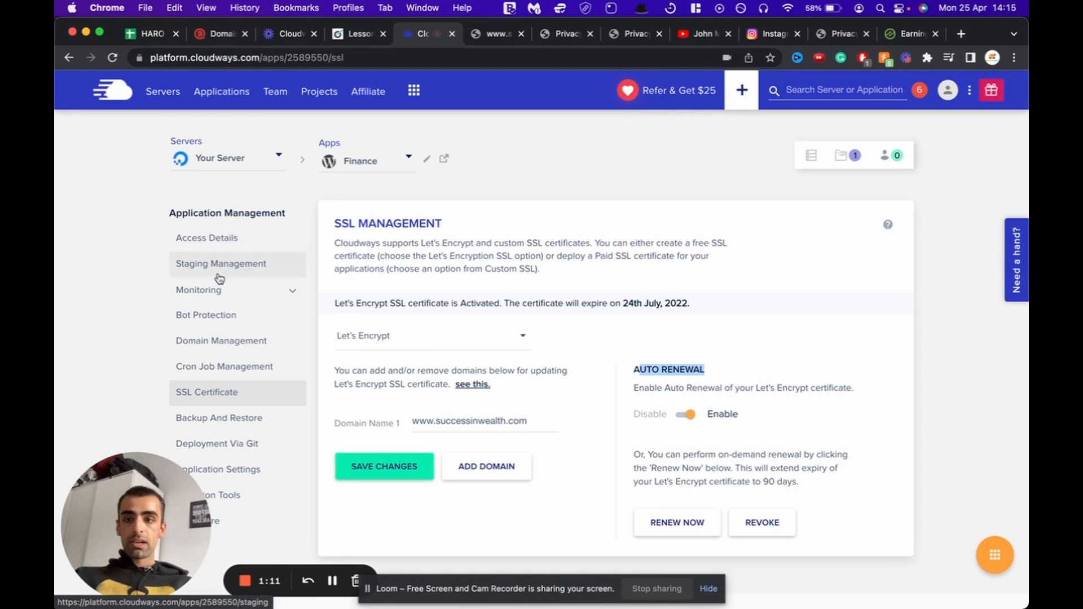
pyautogui.click(222, 238)
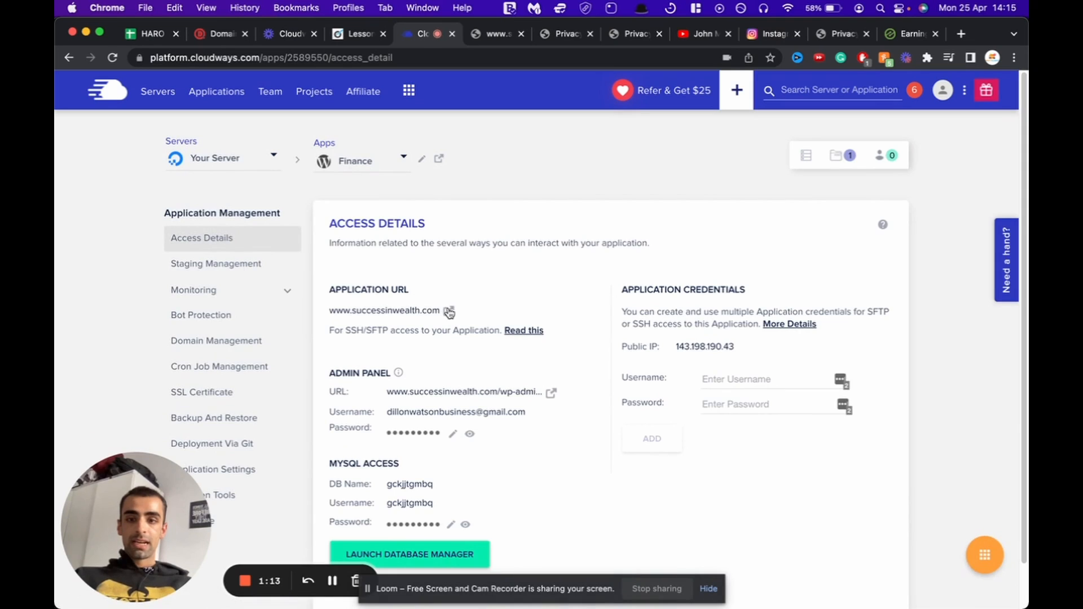
pyautogui.click(448, 312)
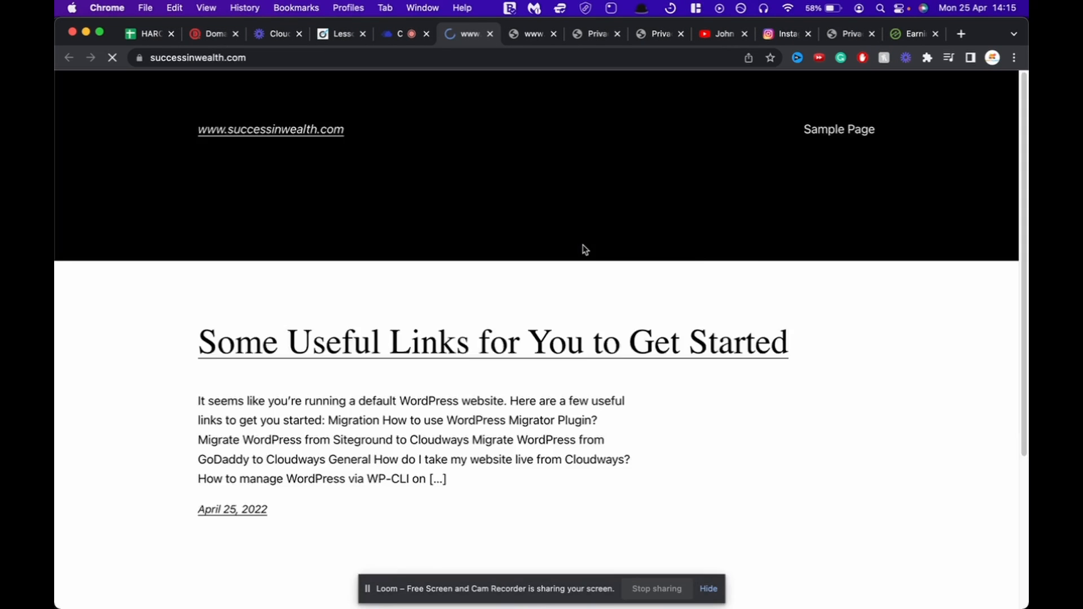
pyautogui.scroll(-1, 585, 248)
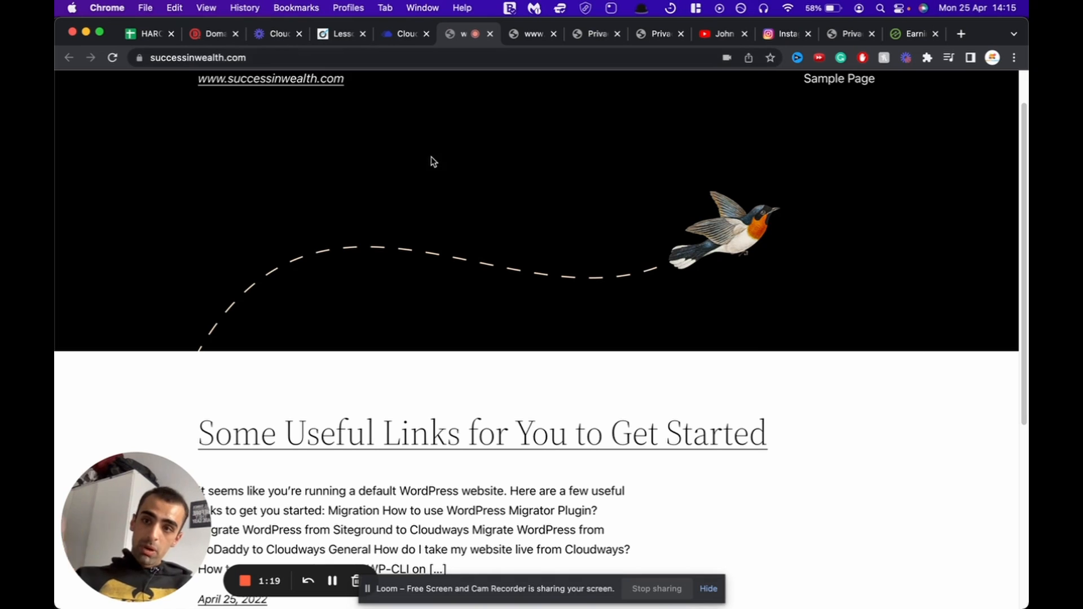
pyautogui.scroll(-4, 392, 196)
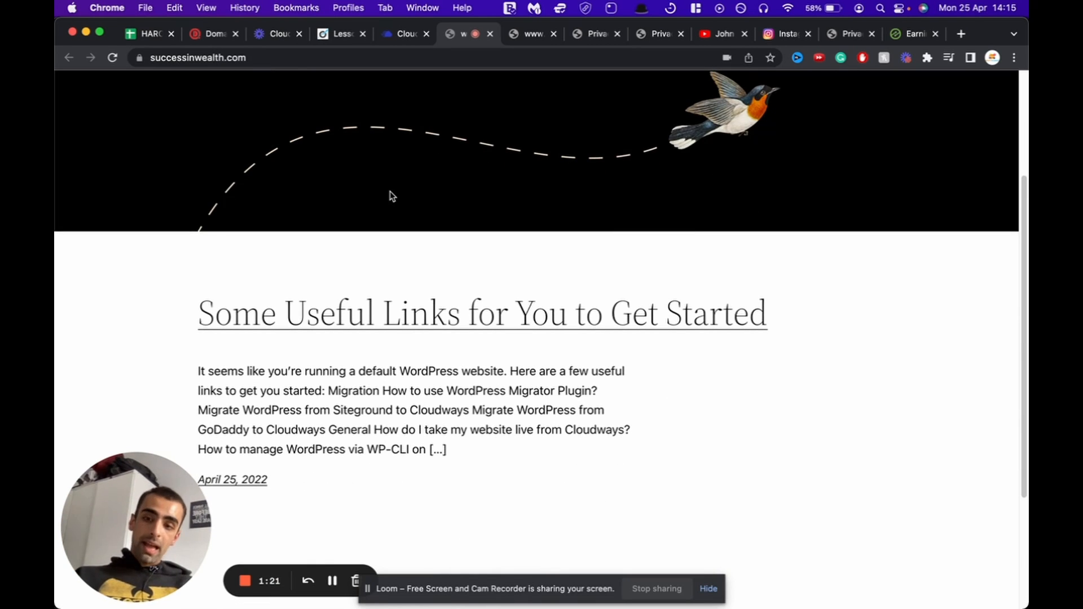
pyautogui.scroll(5, 392, 195)
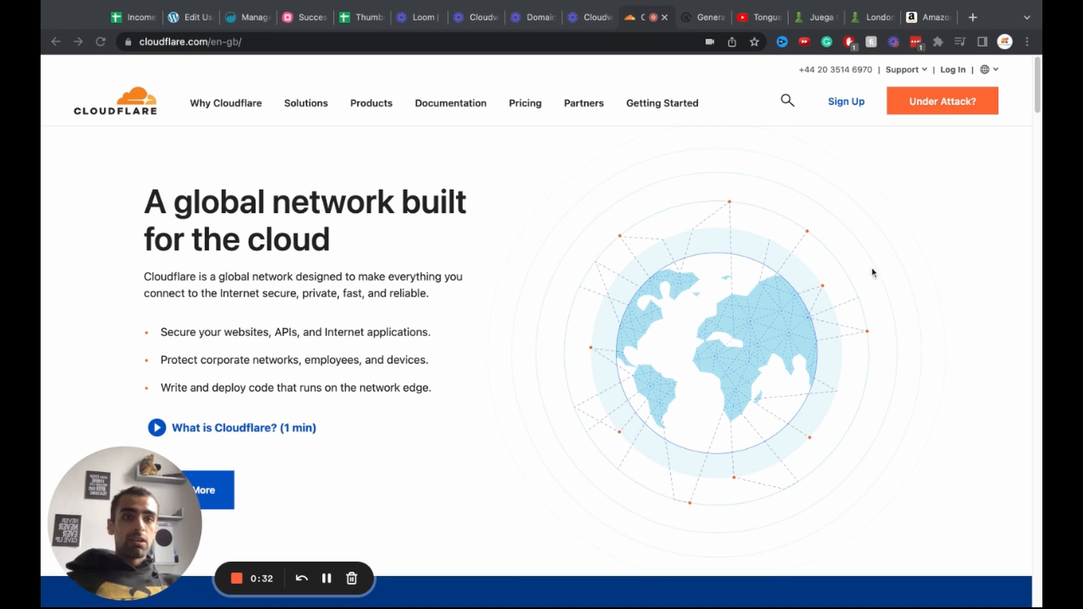
# Step: Log in to Cloudflare and add successinwealth.com on the Free plan
pyautogui.click(952, 69)
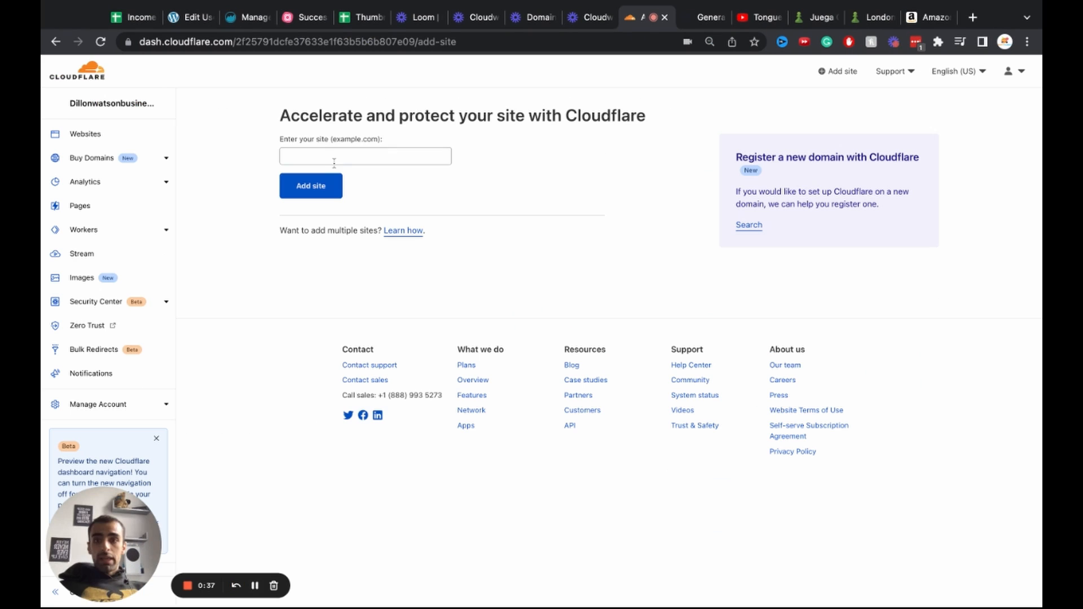
pyautogui.click(334, 161)
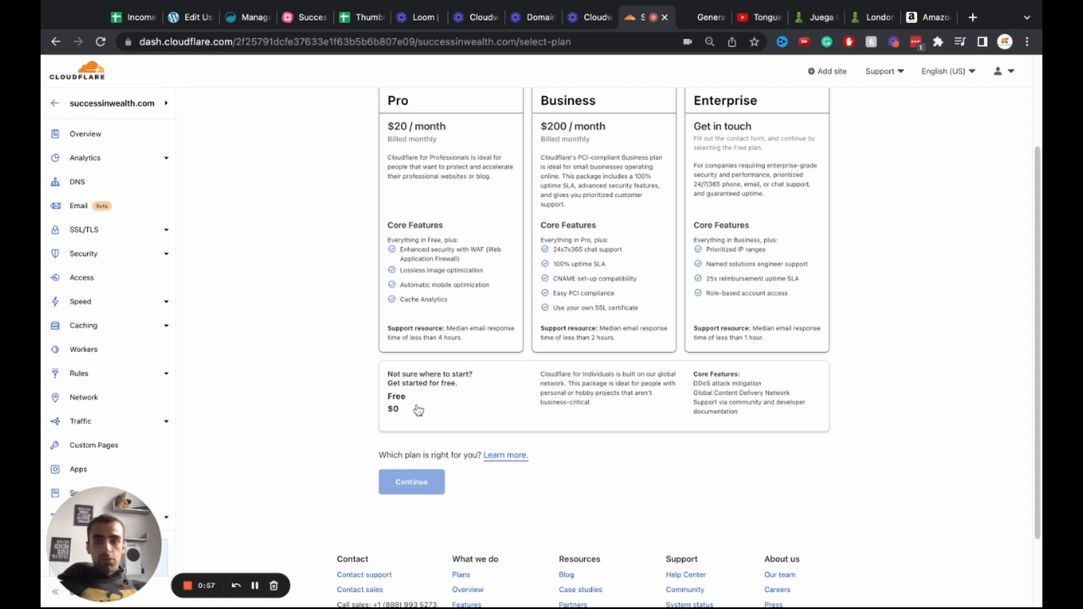
pyautogui.scroll(1, 312, 397)
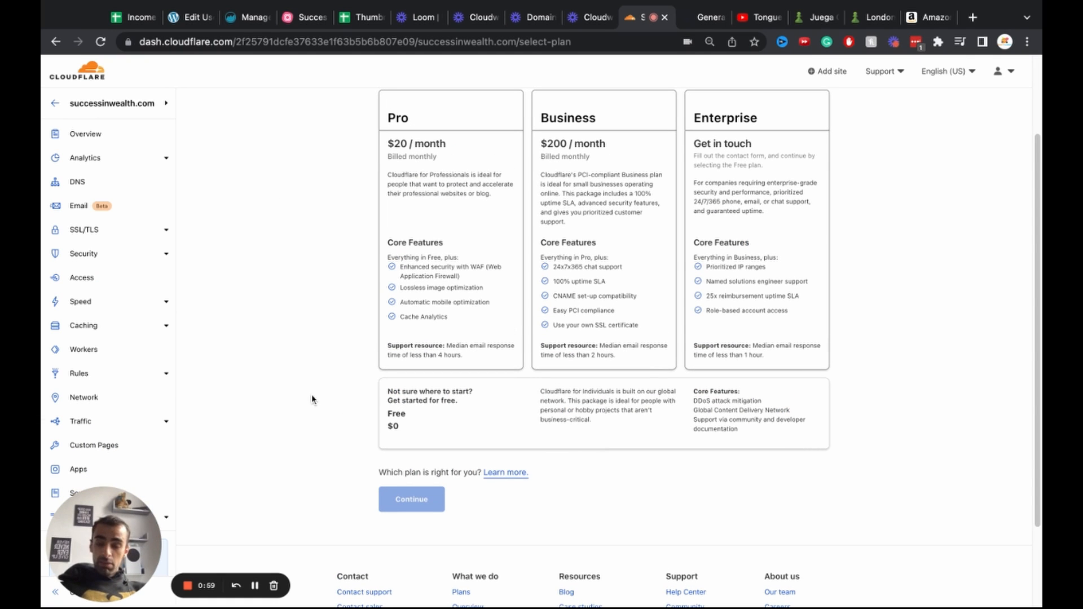
pyautogui.click(497, 416)
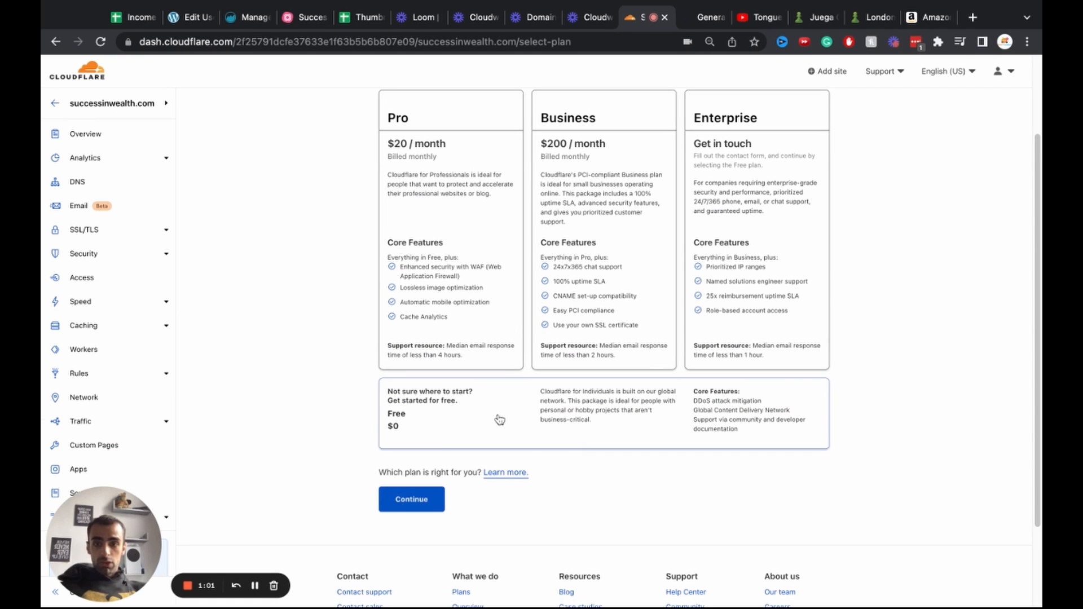
pyautogui.click(411, 500)
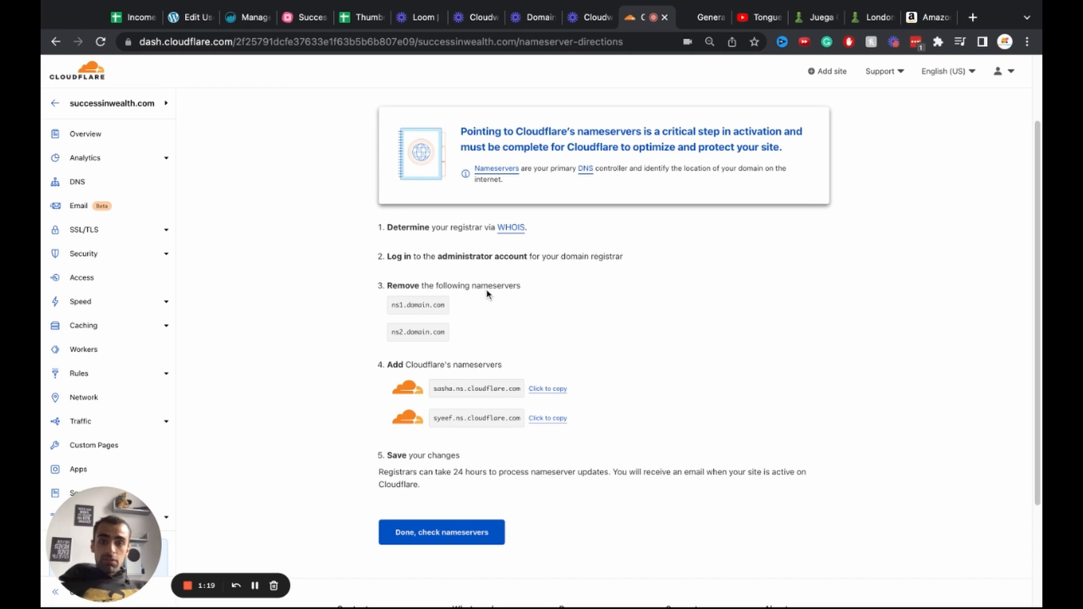
# Step: Replace the ns2.domain.com nameserver with sasha.ns.cloudflare.com copied from Cloudflare and save
pyautogui.click(432, 391)
pyautogui.hotkey('ctrl', 'c')
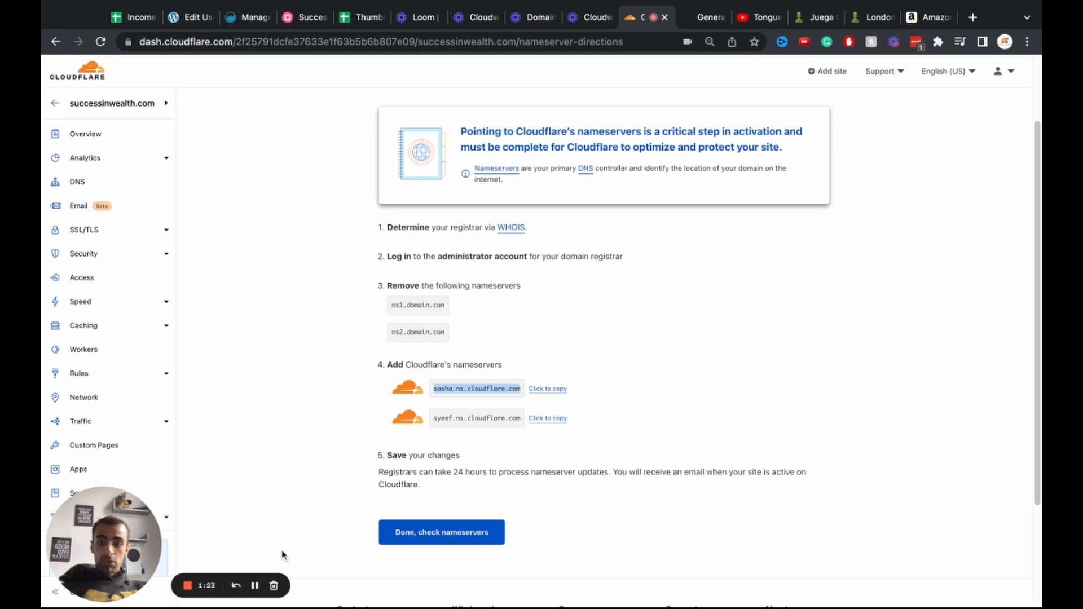
pyautogui.click(255, 586)
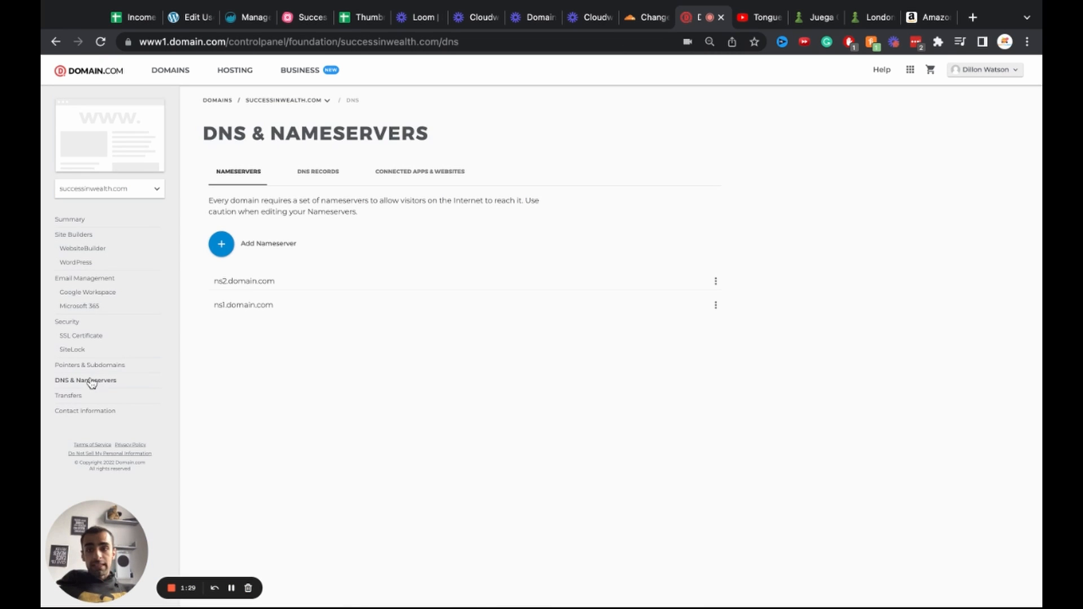
pyautogui.click(715, 282)
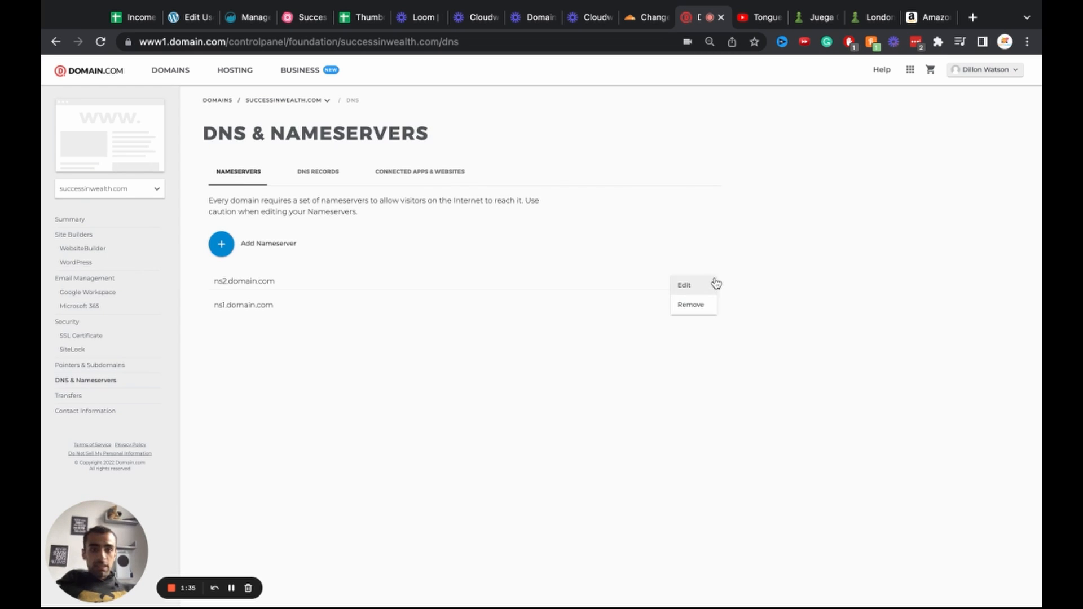
pyautogui.click(689, 286)
pyautogui.click(638, 22)
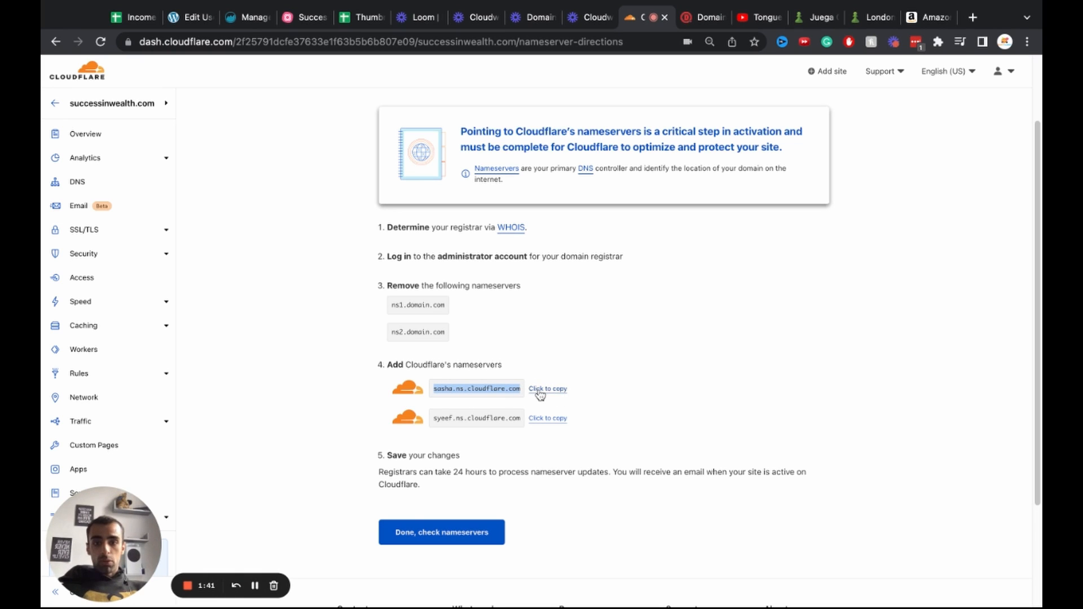
pyautogui.click(695, 21)
pyautogui.tripleClick(411, 518)
pyautogui.press('BackSpace')
pyautogui.hotkey('ctrl', 'v')
pyautogui.click(374, 551)
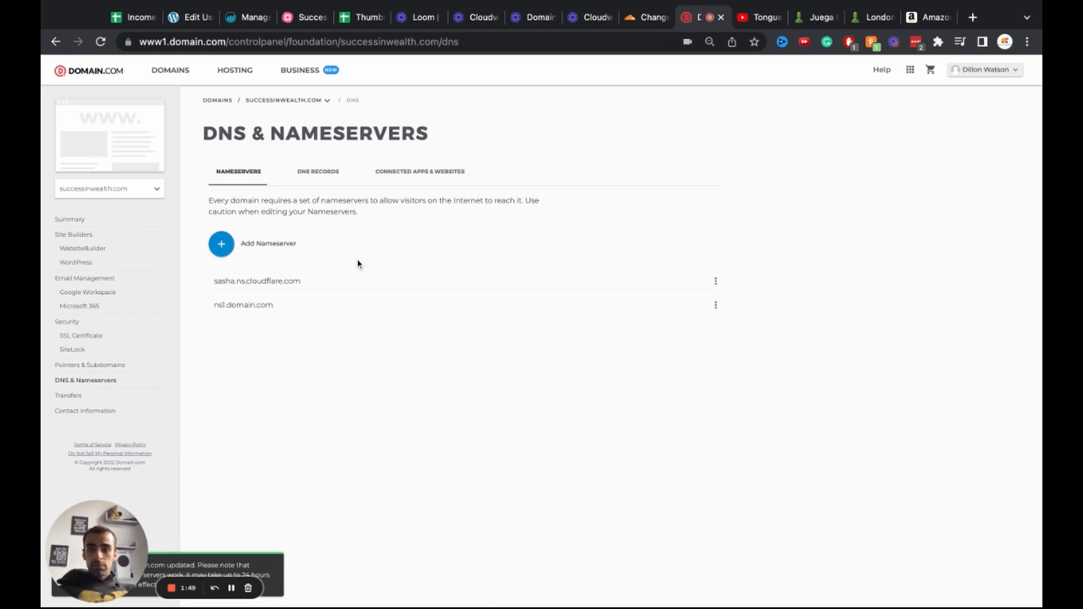
# Step: Open the ns1.domain.com nameserver for editing and copy syeef.ns.cloudflare.com from Cloudflare
pyautogui.click(715, 305)
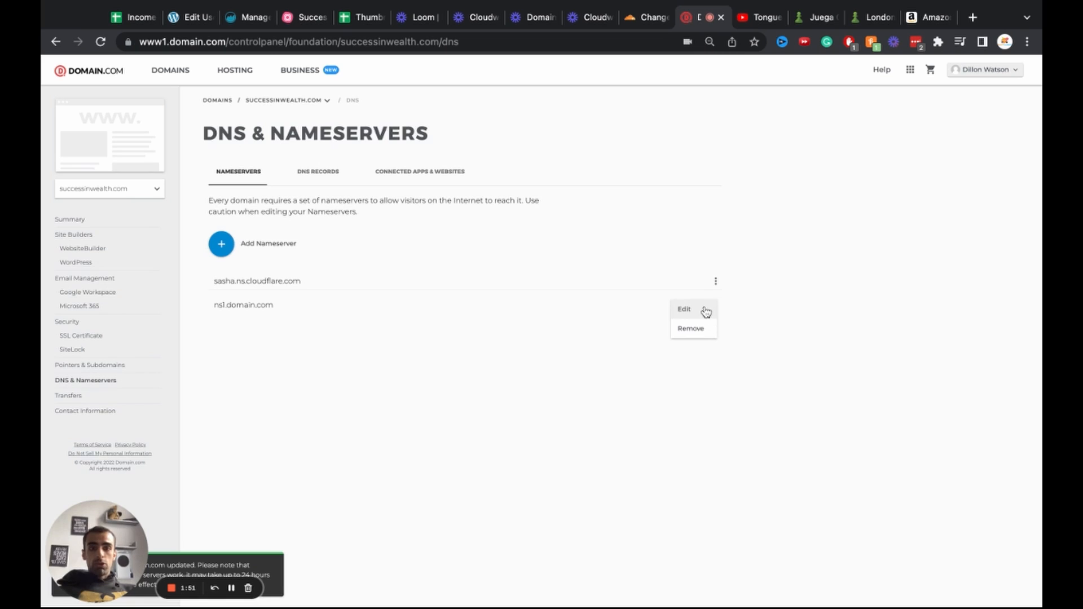
pyautogui.click(699, 309)
pyautogui.click(646, 17)
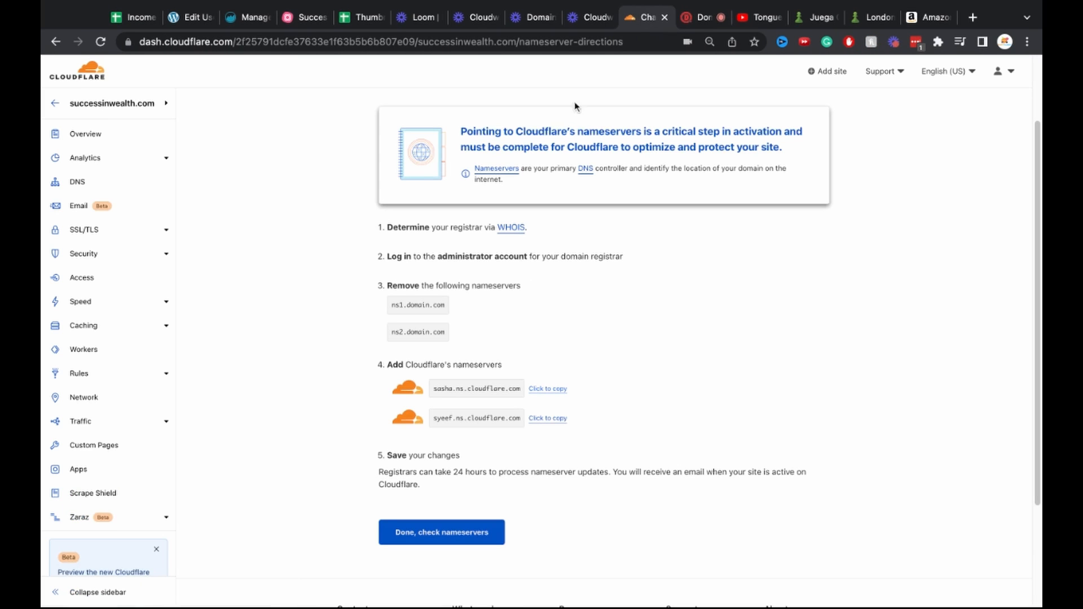
pyautogui.click(547, 421)
pyautogui.click(695, 17)
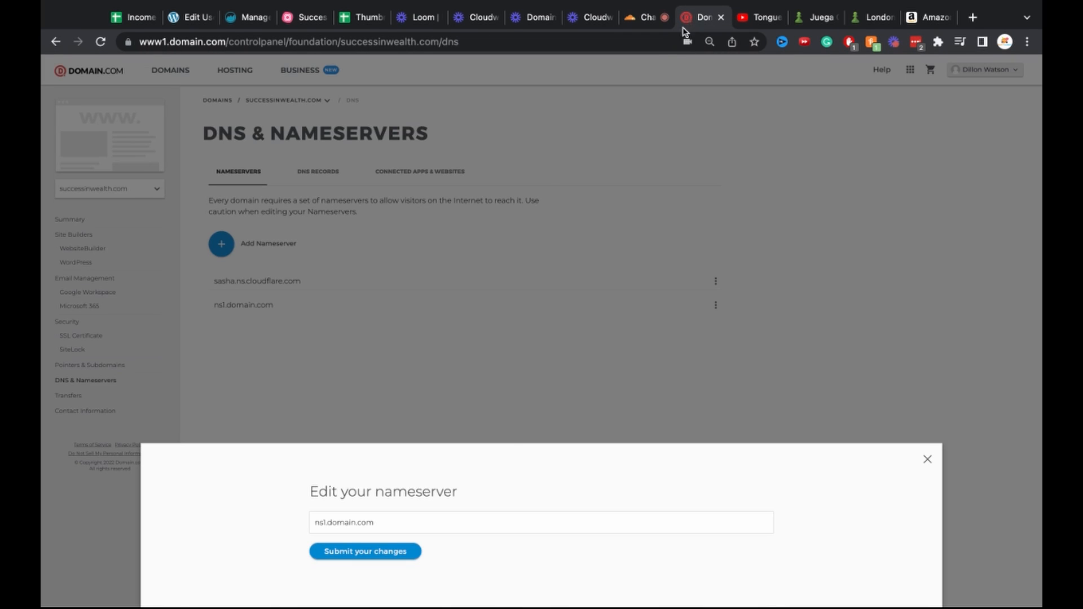
# Step: Replace ns1.domain.com with syeef.ns.cloudflare.com and submit the nameserver change
pyautogui.click(421, 522)
pyautogui.press('super+a')
pyautogui.press('BackSpace')
pyautogui.press('super+v')
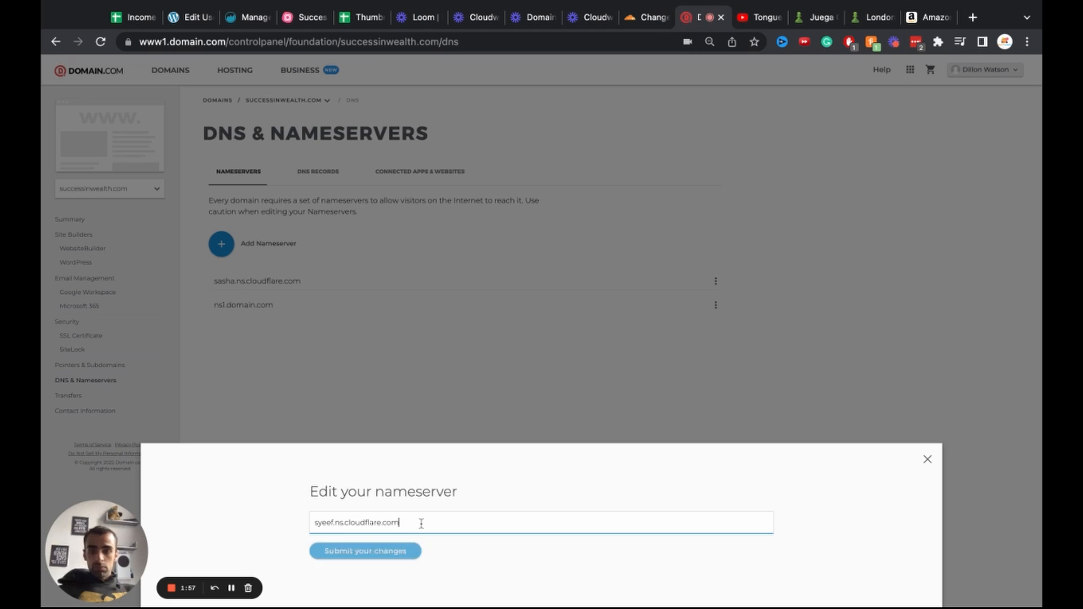
pyautogui.click(645, 17)
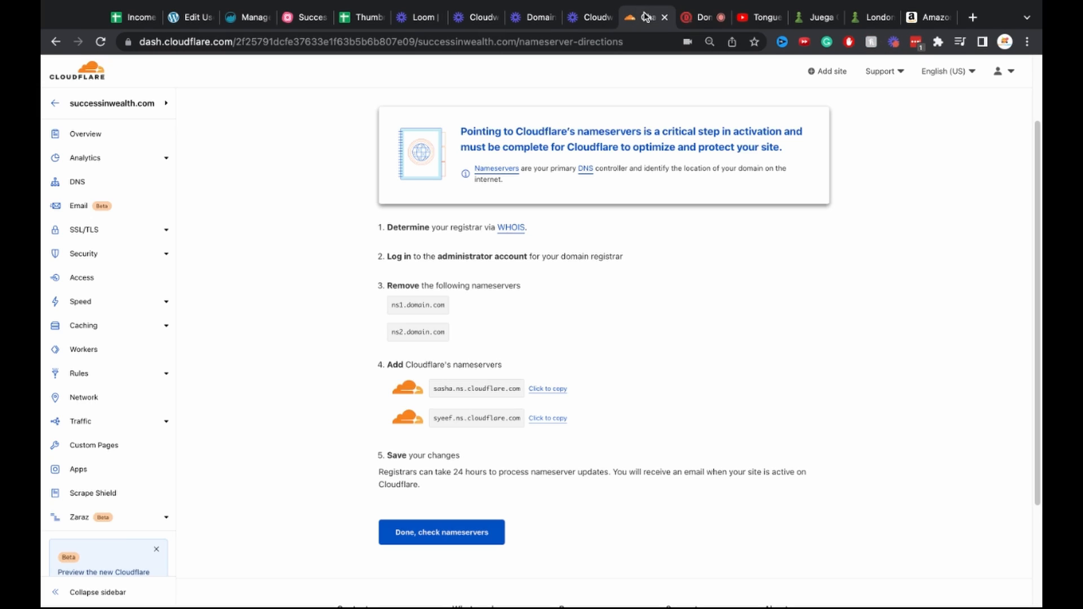
pyautogui.click(705, 17)
pyautogui.click(364, 552)
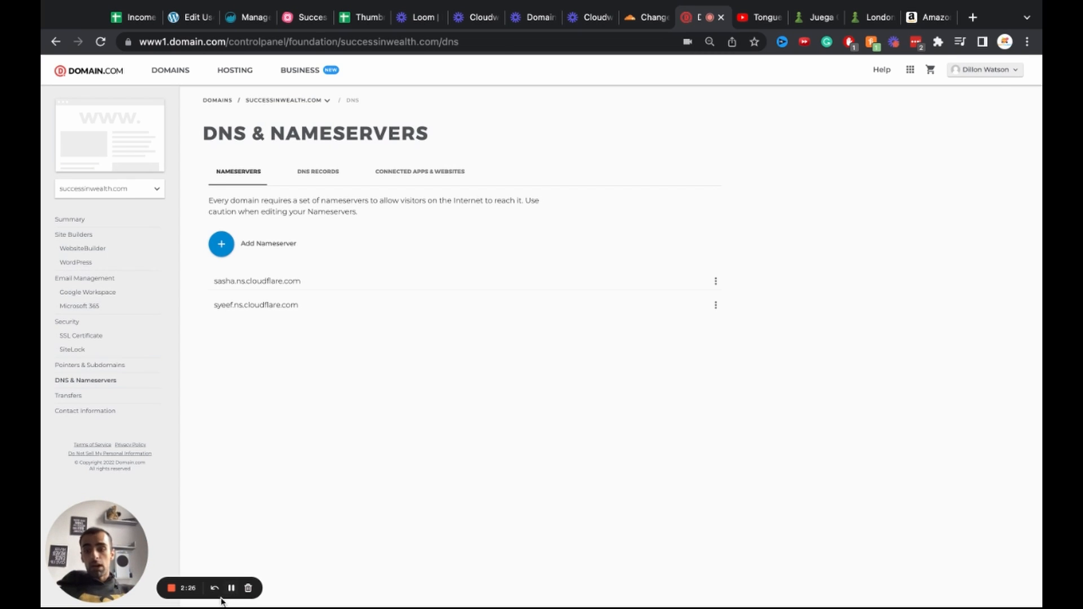
pyautogui.hotkey('ctrl', 'shift', 'Tab')
# Step: Apply Cloudflare's Enable Auto Minify recommendation and confirm Always Use HTTPS shows Applied
pyautogui.scroll(1, 250, 448)
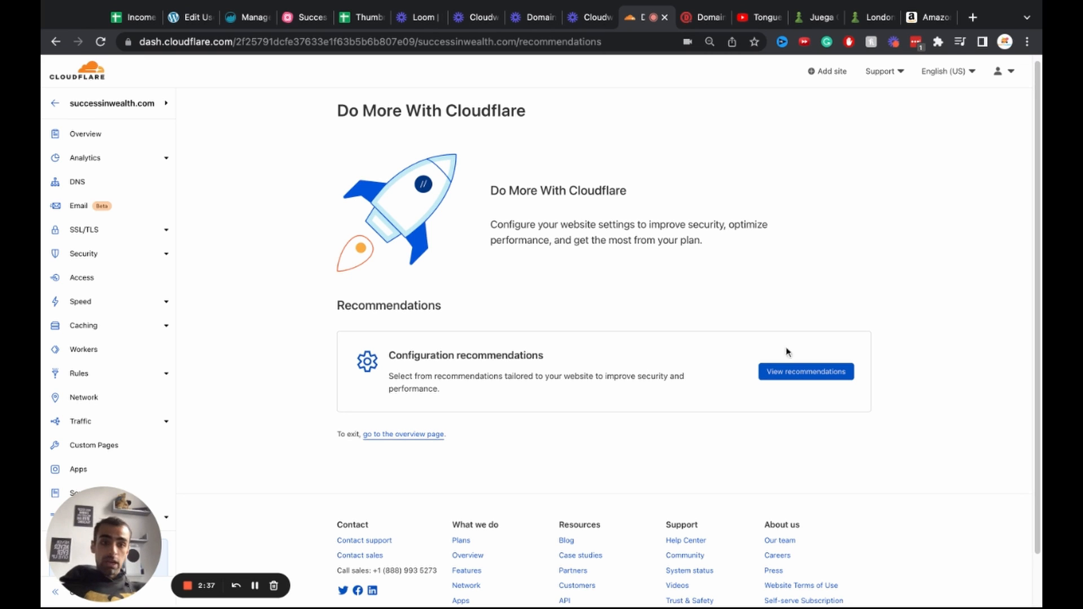
pyautogui.click(782, 369)
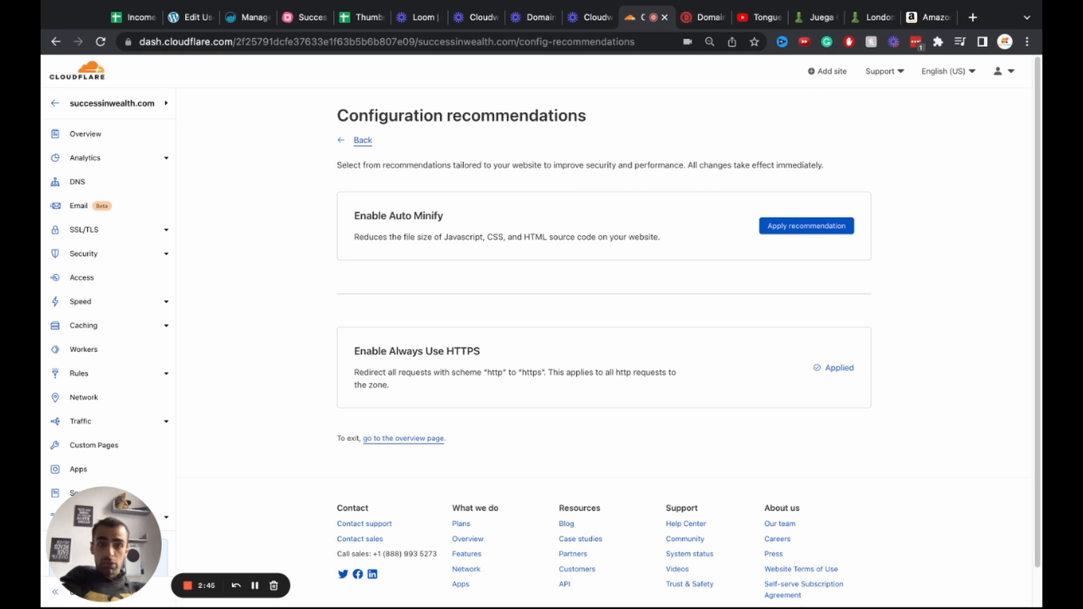
pyautogui.click(785, 231)
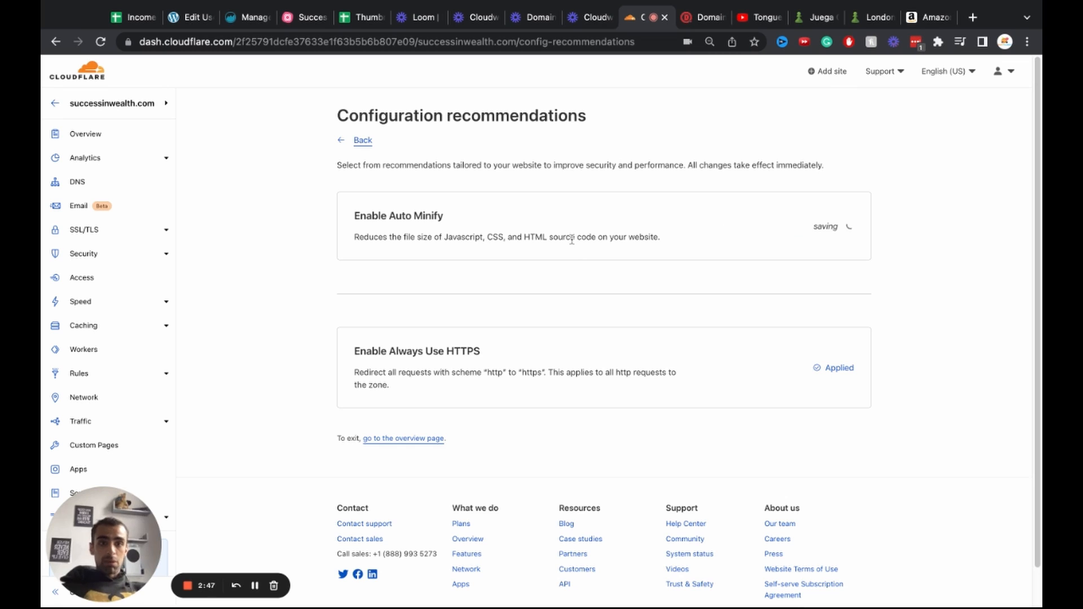
pyautogui.scroll(-1, 571, 240)
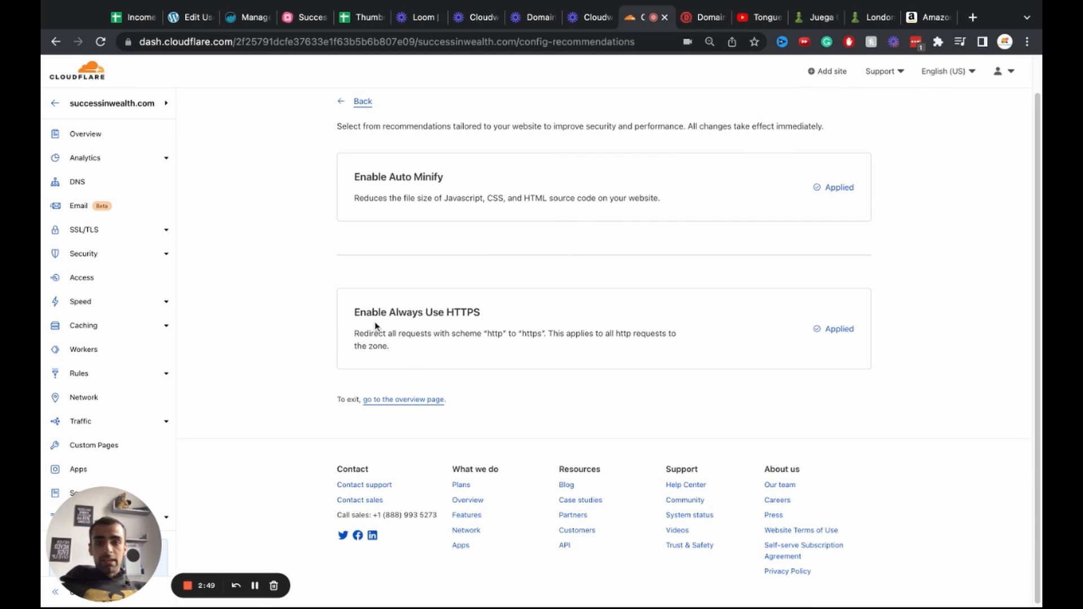
pyautogui.tripleClick(356, 312)
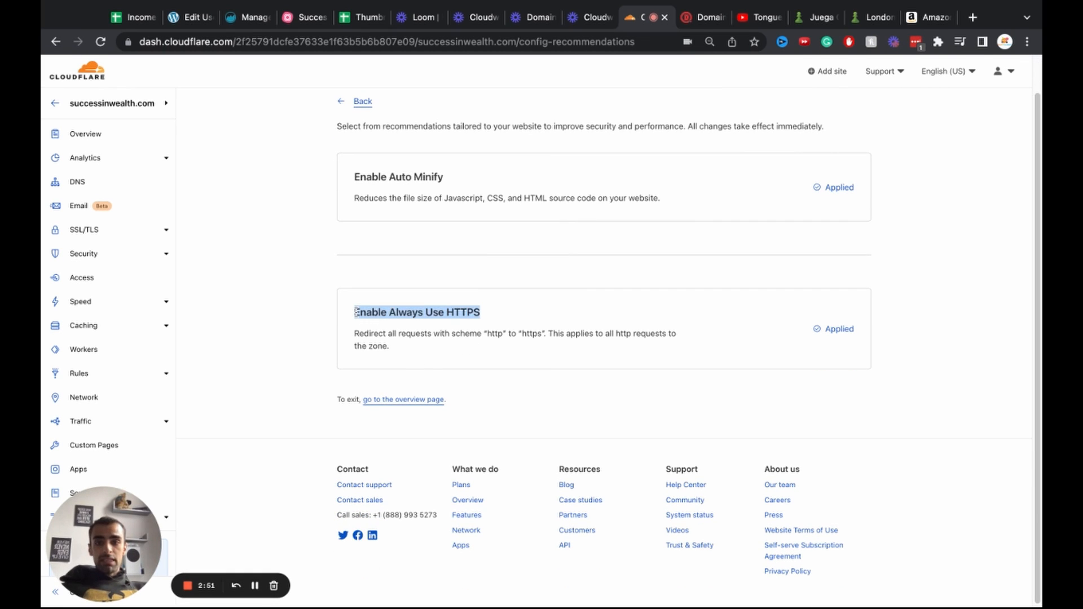
pyautogui.click(494, 317)
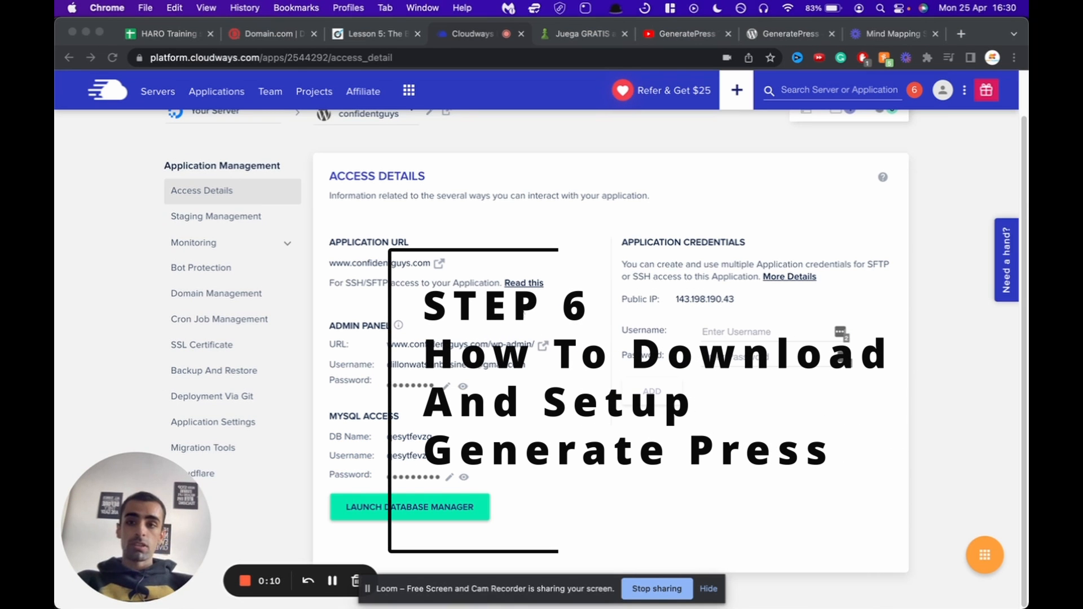
# Step: Open the confidentguys.com wp-admin login from Cloudways Access Details and retrieve the admin credentials
pyautogui.scroll(-2, 474, 469)
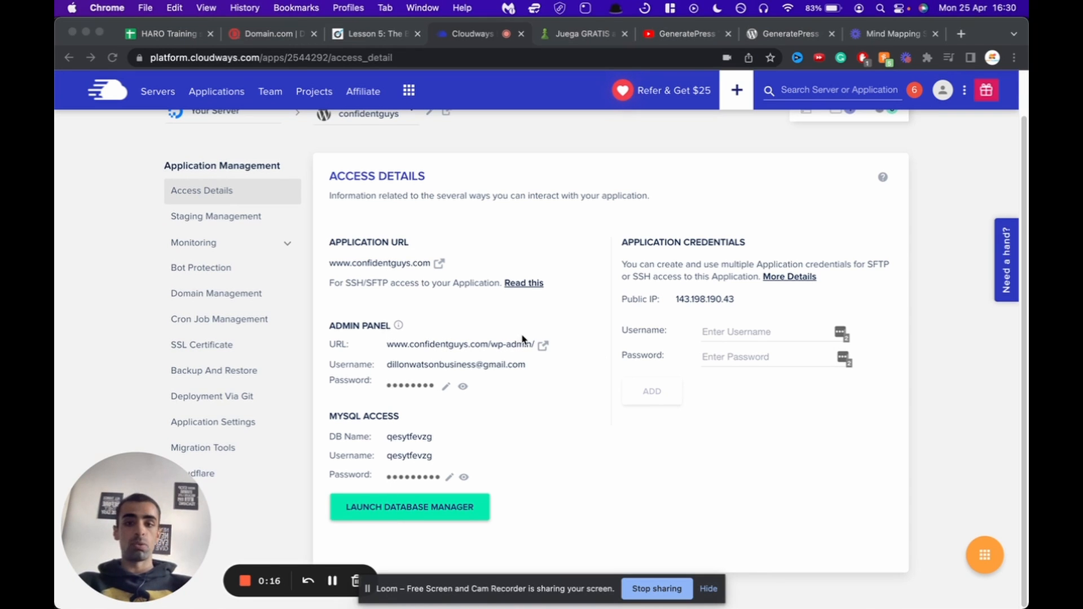
pyautogui.click(539, 352)
pyautogui.click(540, 346)
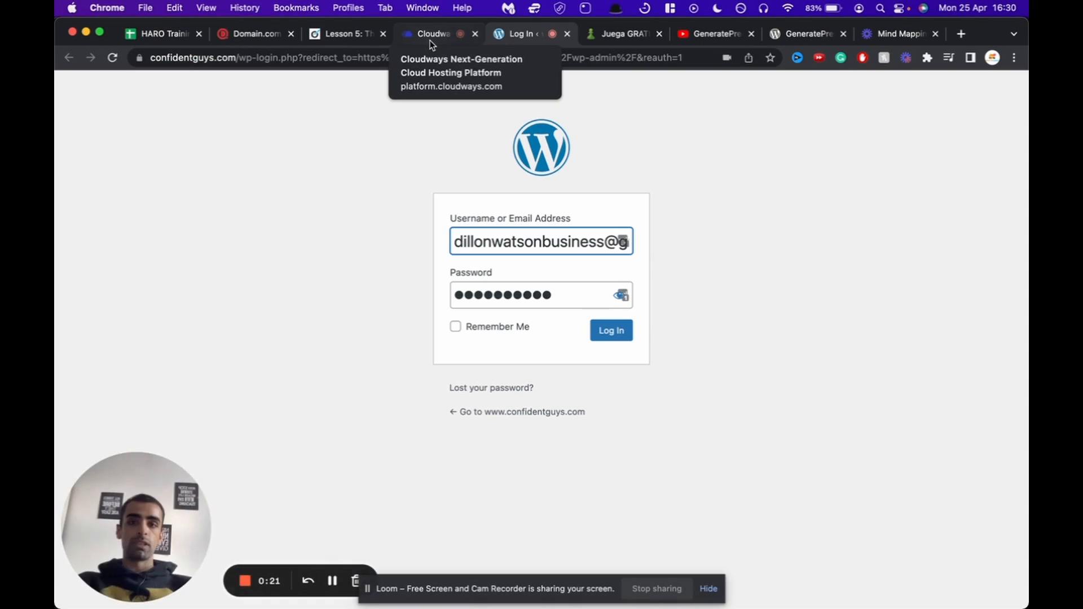
pyautogui.click(431, 45)
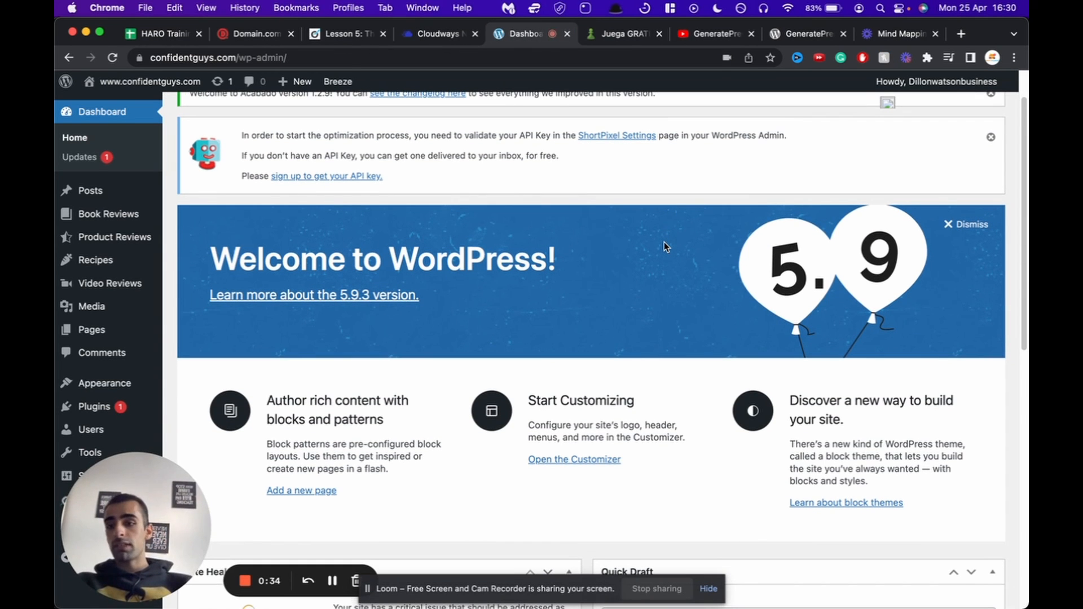
pyautogui.scroll(-2, 665, 242)
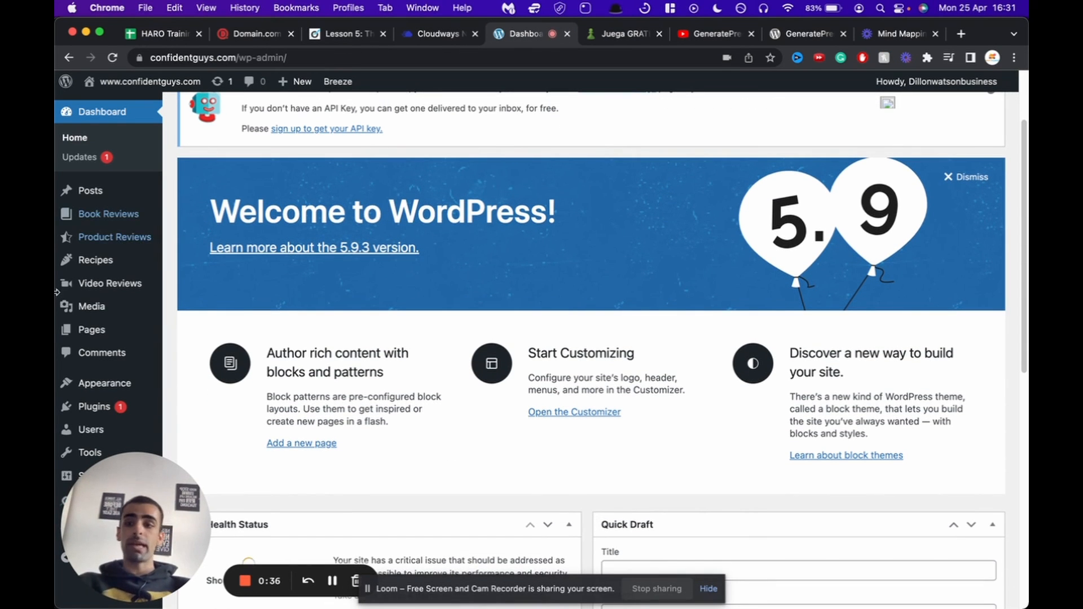
pyautogui.scroll(3, 299, 345)
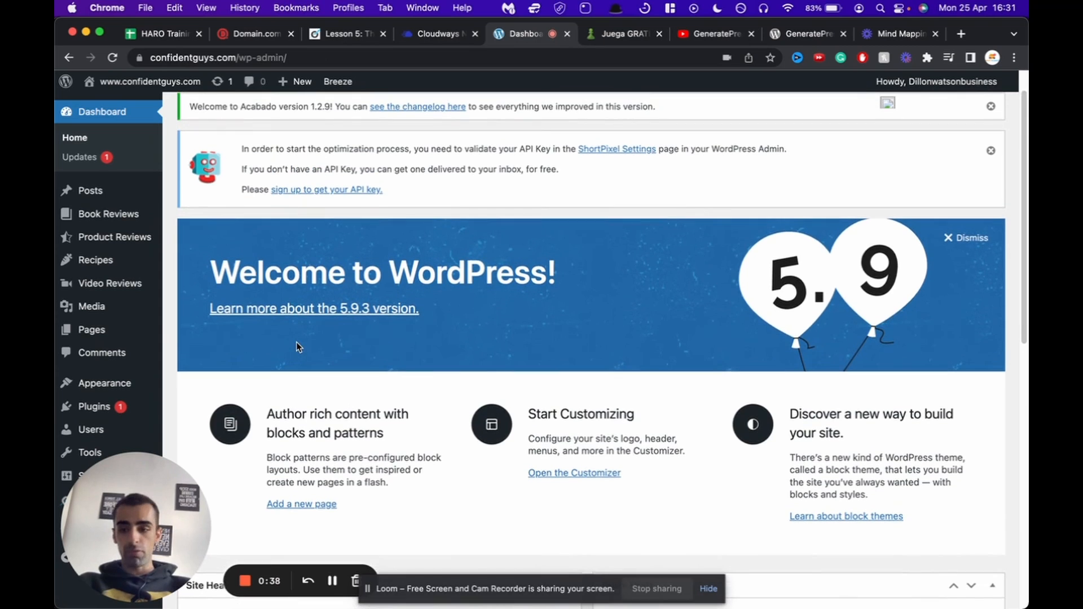
pyautogui.scroll(1, 297, 343)
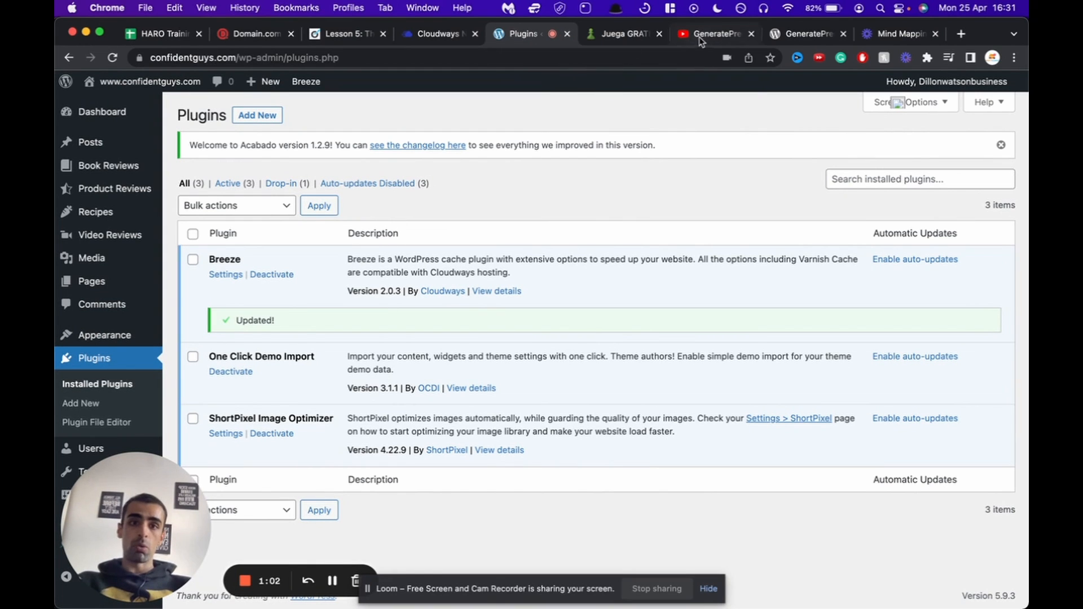
# Step: Download the GeneratePress 3.1.3 theme zip from its WordPress.org theme page
pyautogui.click(793, 36)
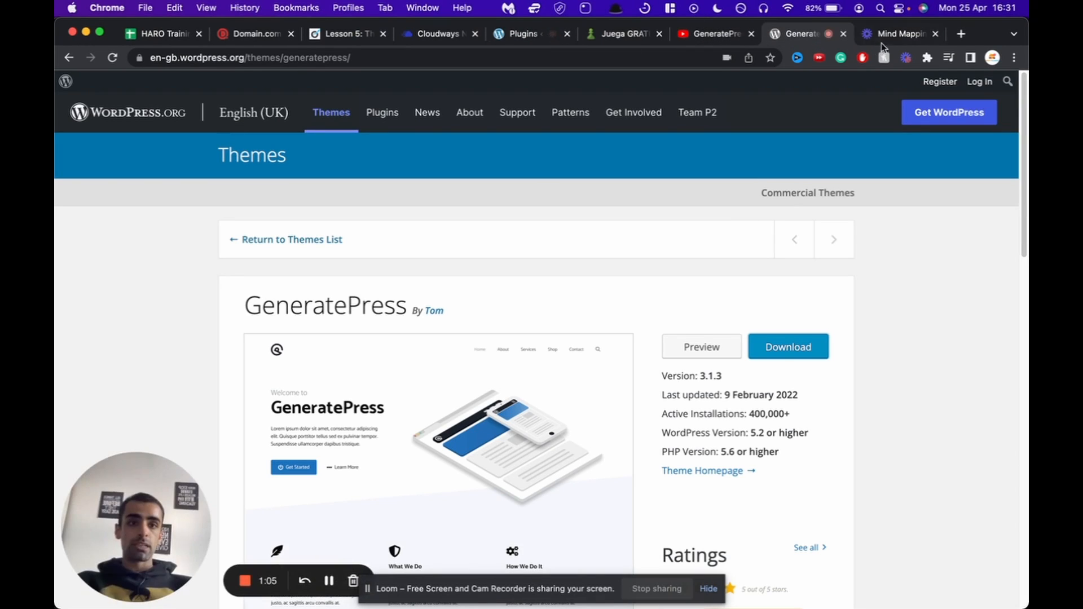
pyautogui.scroll(-2, 630, 79)
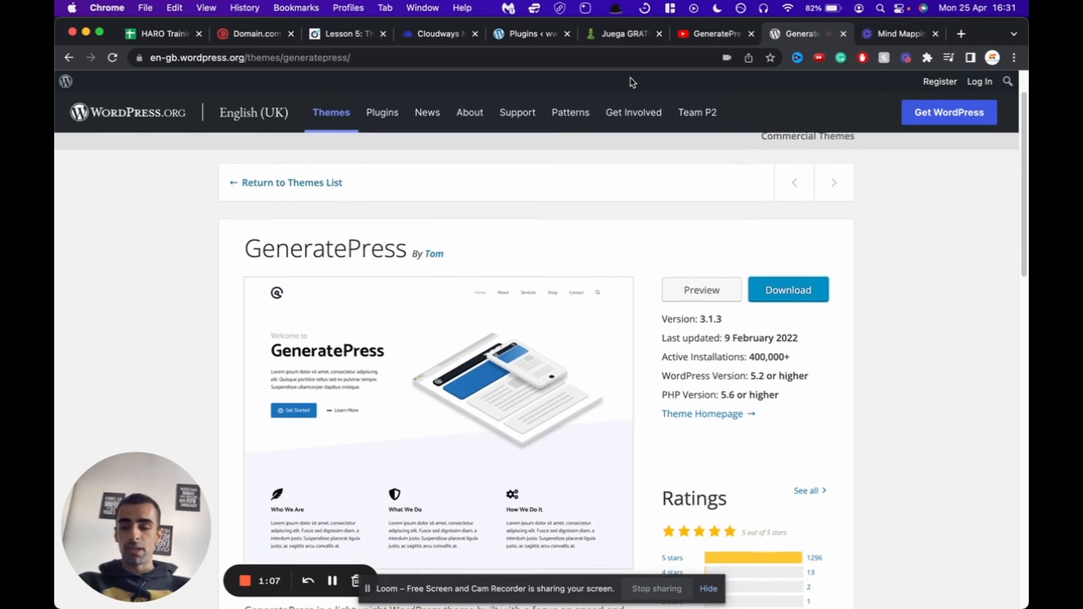
pyautogui.scroll(2, 631, 79)
pyautogui.scroll(-2, 630, 79)
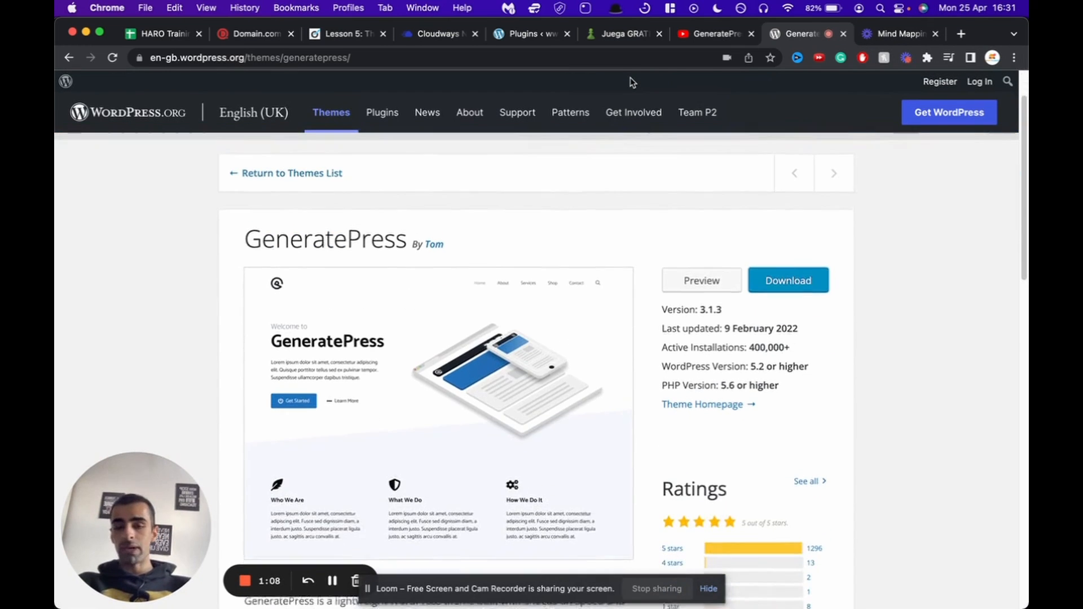
pyautogui.scroll(-2, 631, 76)
pyautogui.scroll(-5, 631, 77)
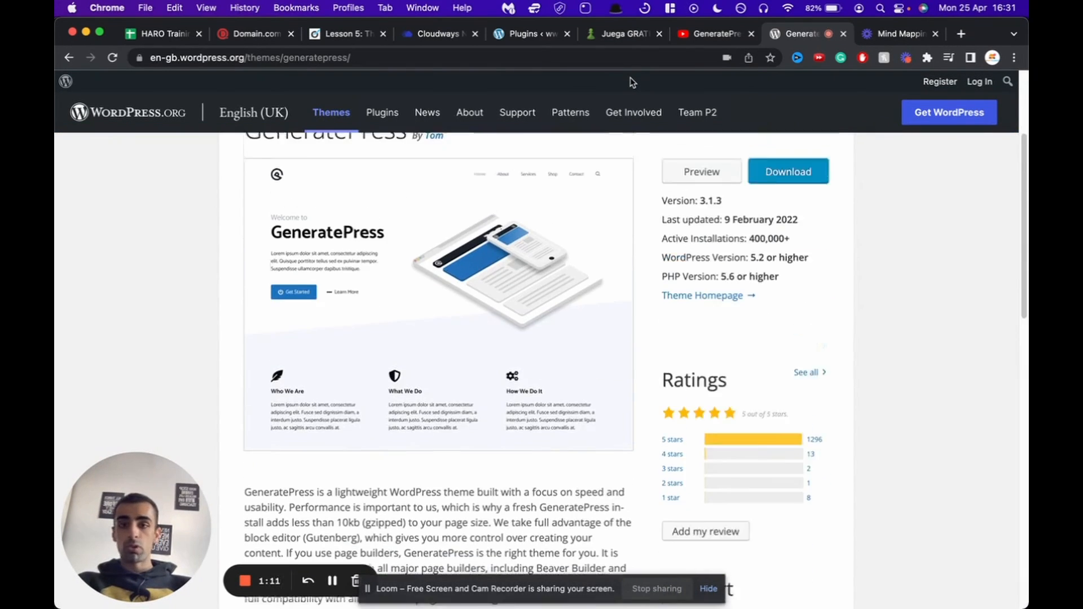
pyautogui.scroll(4, 631, 77)
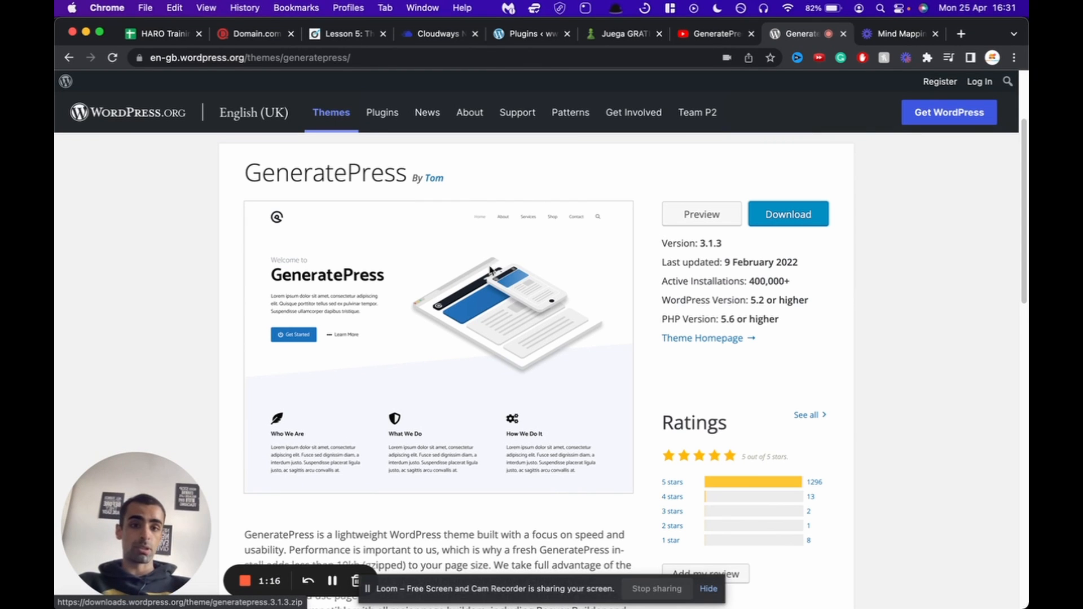
pyautogui.scroll(-1, 493, 271)
pyautogui.scroll(2, 651, 261)
pyautogui.click(793, 255)
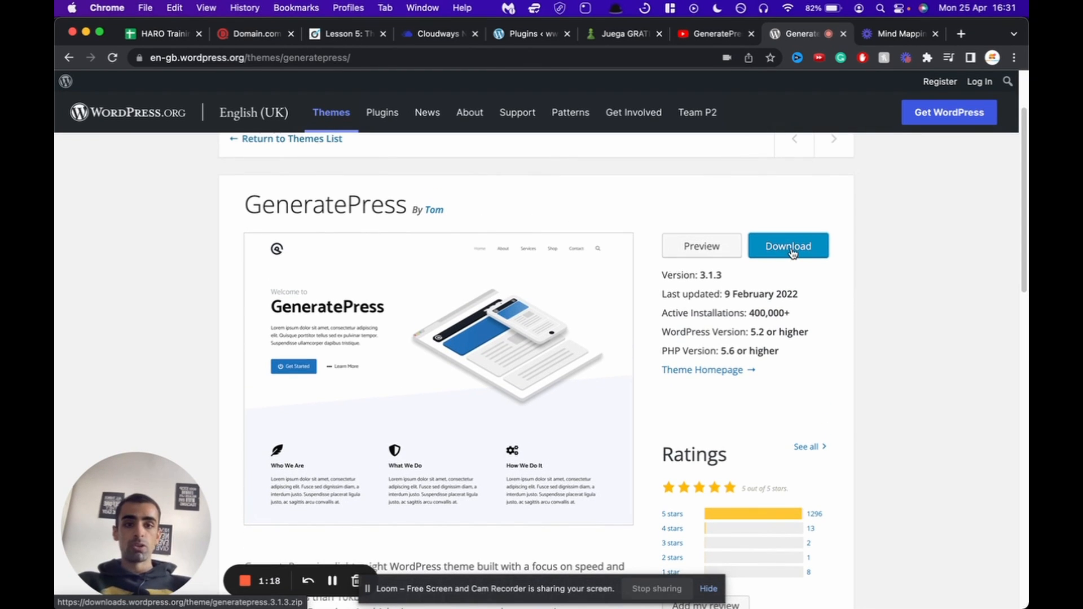
pyautogui.scroll(-1, 515, 242)
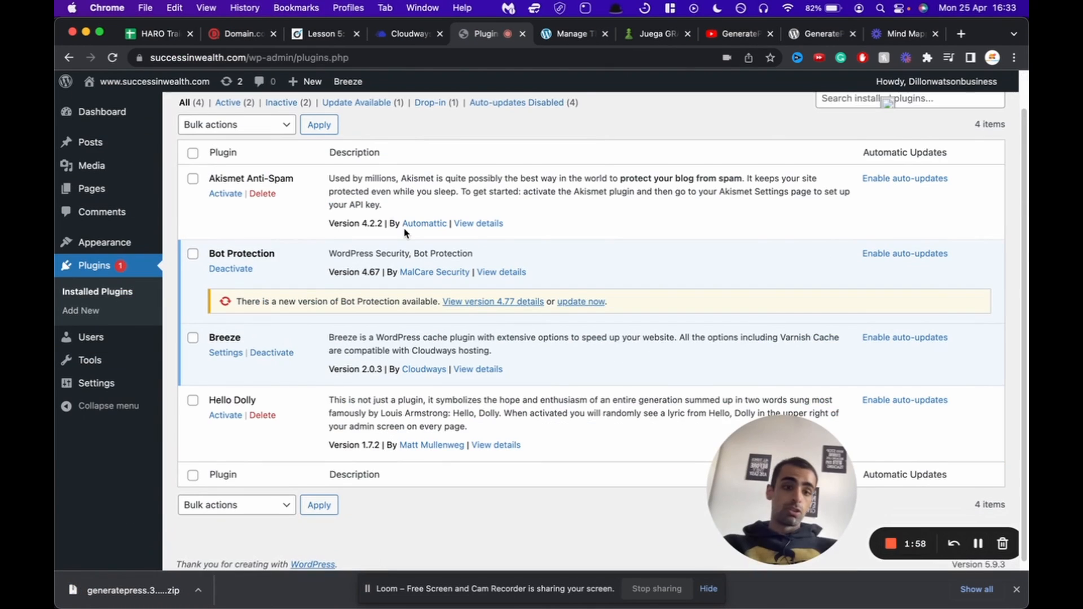
pyautogui.scroll(1, 404, 233)
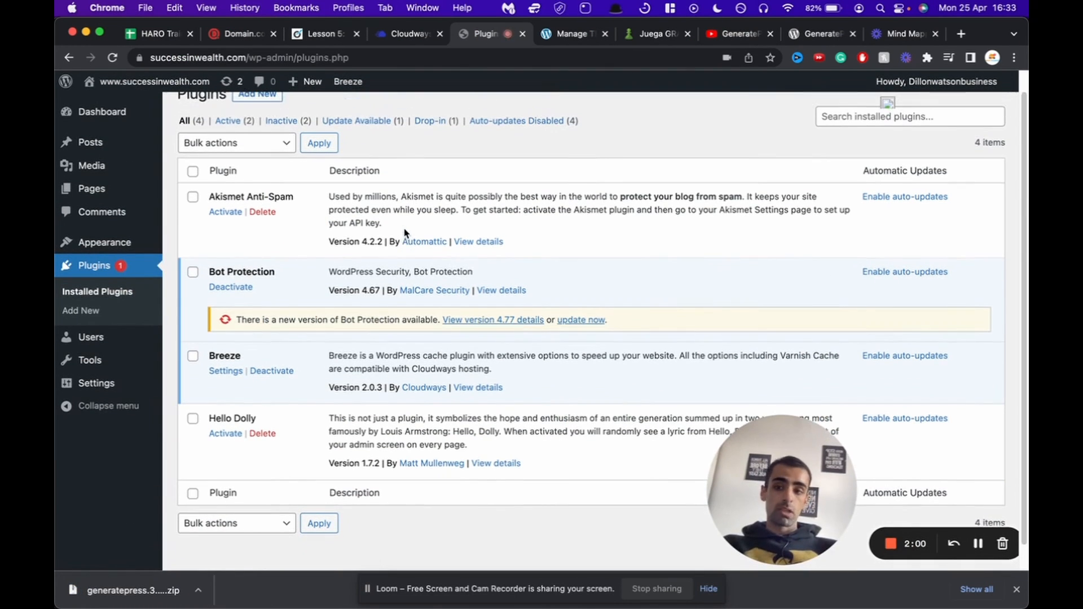
# Step: Delete the Hello Dolly and Akismet Anti-Spam plugins, confirming each deletion
pyautogui.click(268, 434)
pyautogui.click(659, 133)
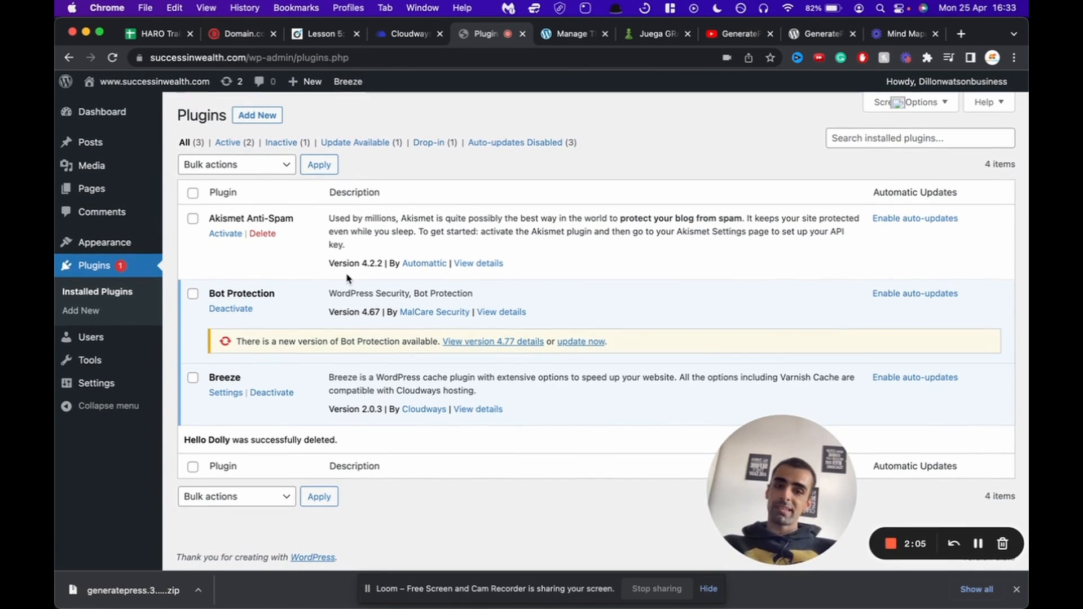
pyautogui.click(260, 234)
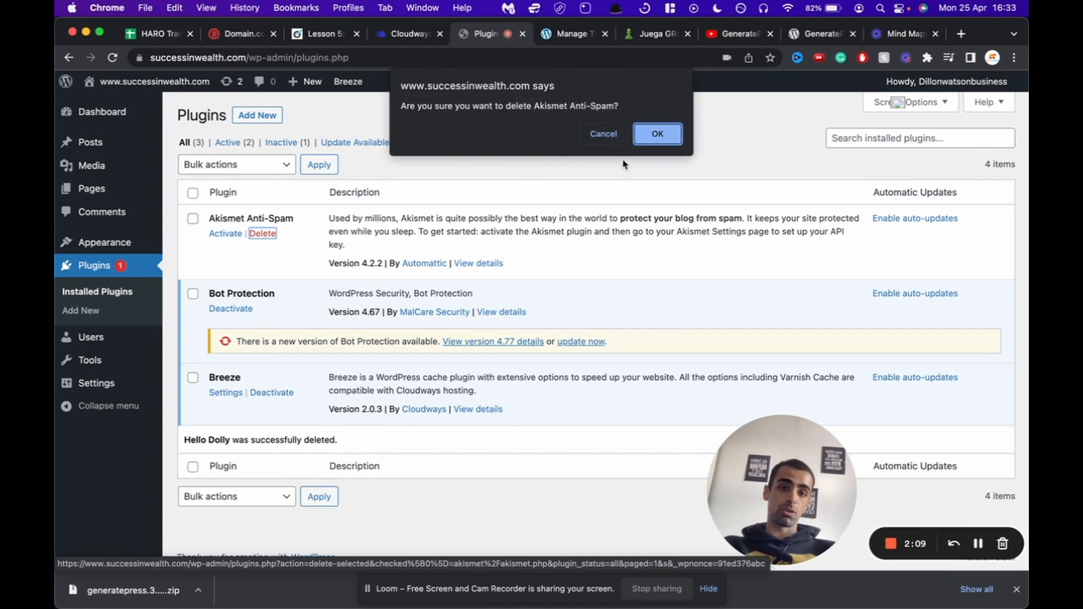
pyautogui.click(659, 134)
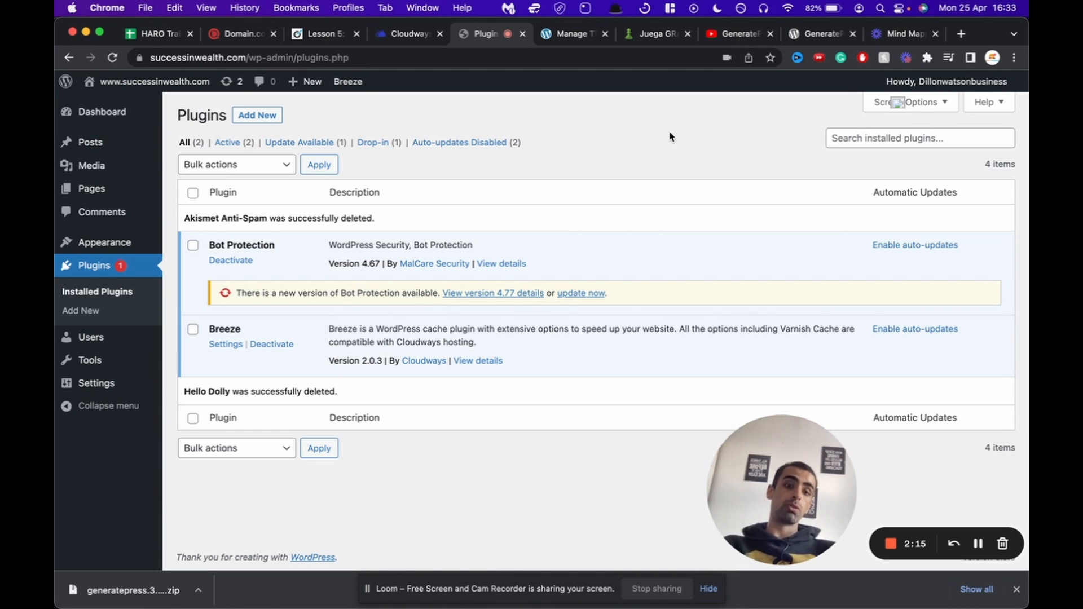
# Step: Go to Appearance > Themes > Add New > Upload Theme and drop in generatepress.3.1.3.zip
pyautogui.moveTo(115, 244)
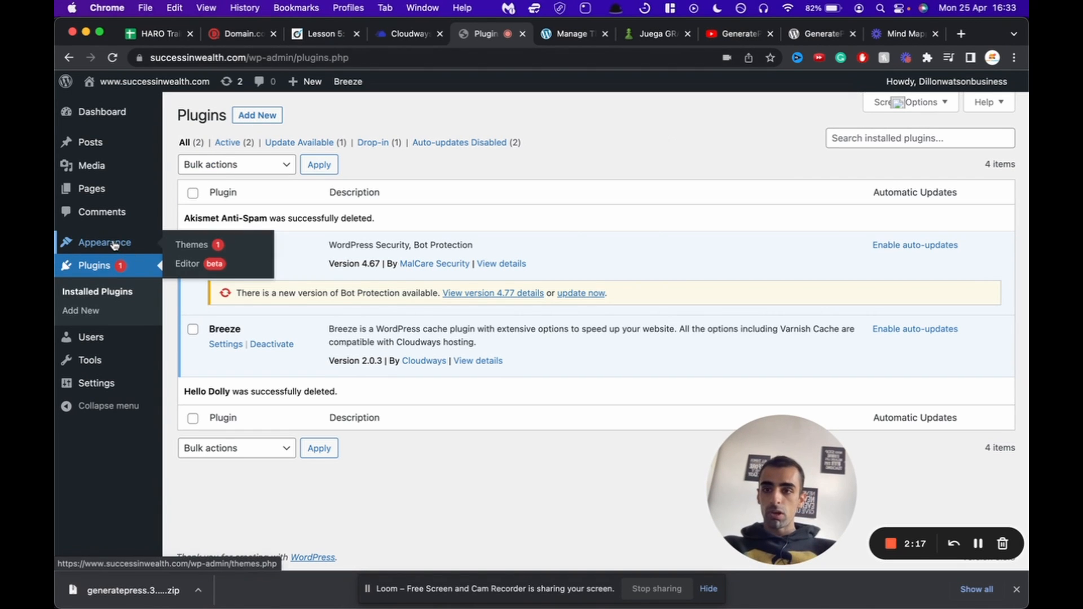
pyautogui.click(193, 245)
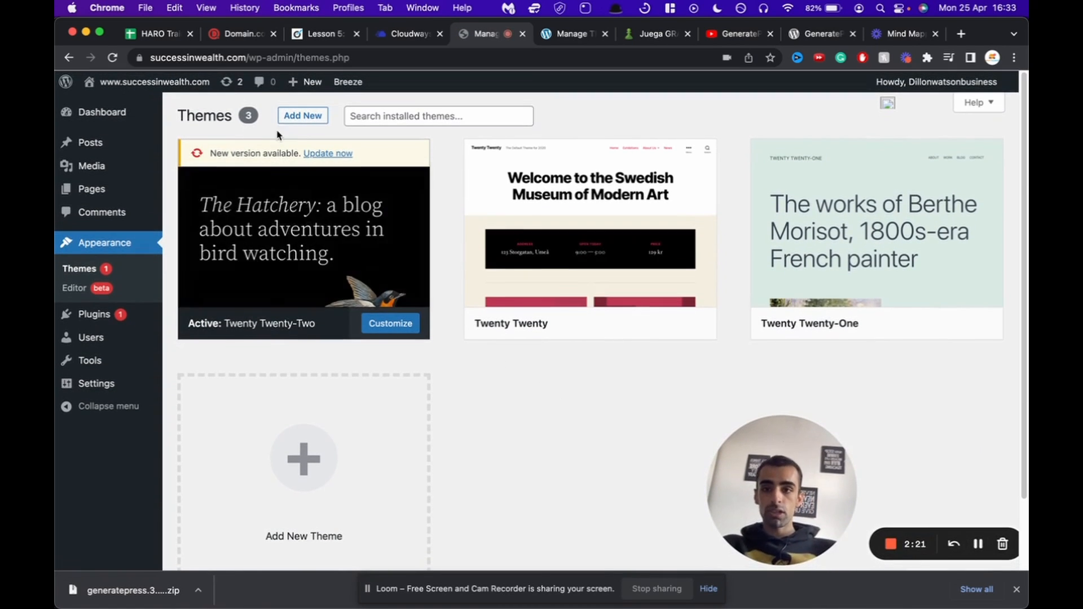
pyautogui.click(301, 117)
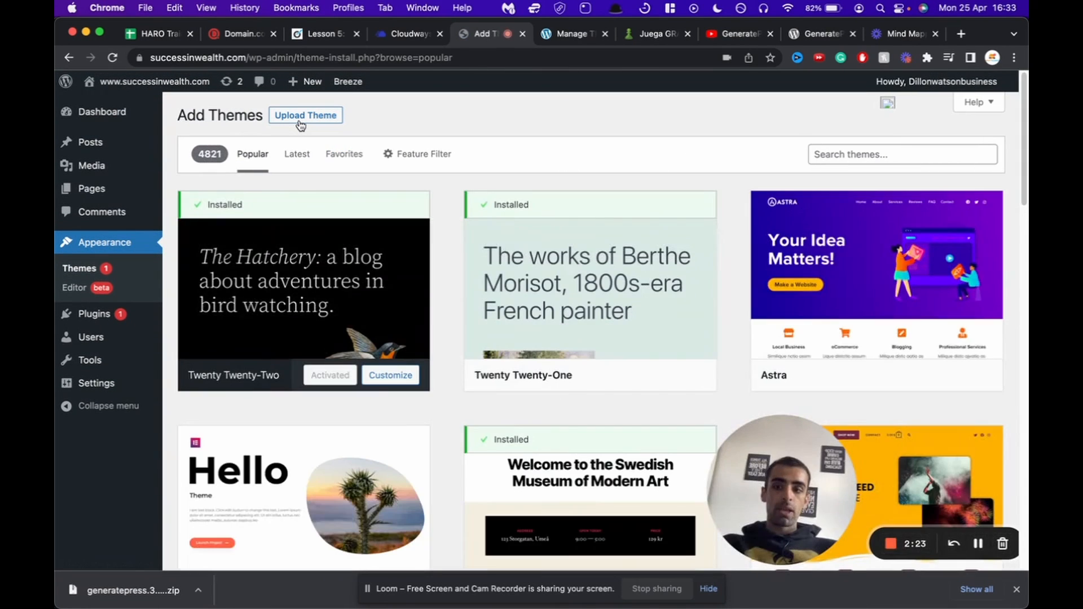
pyautogui.click(301, 118)
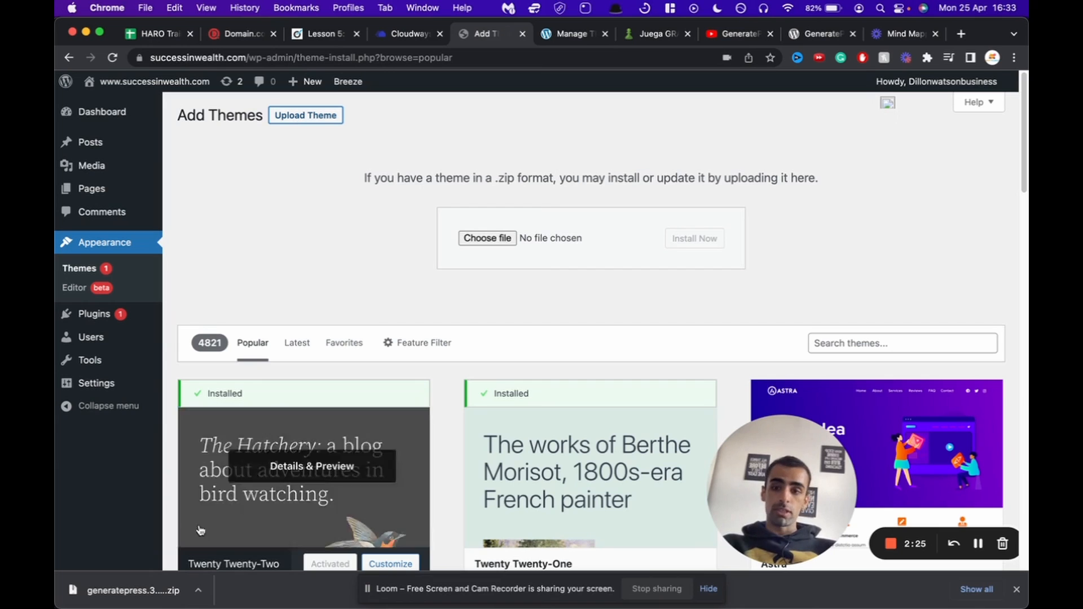
pyautogui.moveTo(127, 592); pyautogui.dragTo(476, 247)
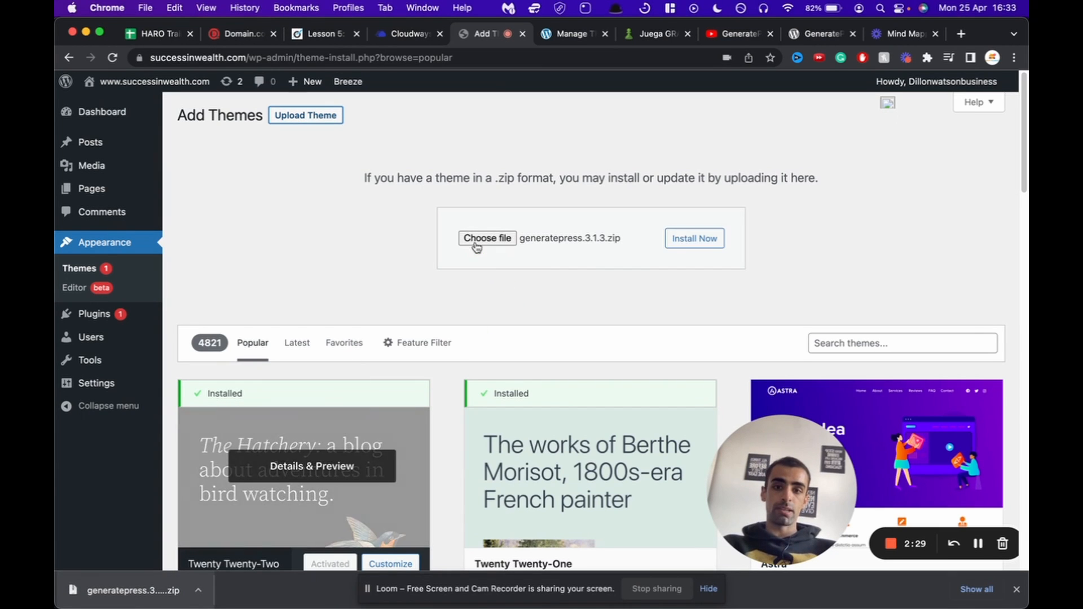
# Step: Install the uploaded GeneratePress theme and activate it
pyautogui.click(700, 242)
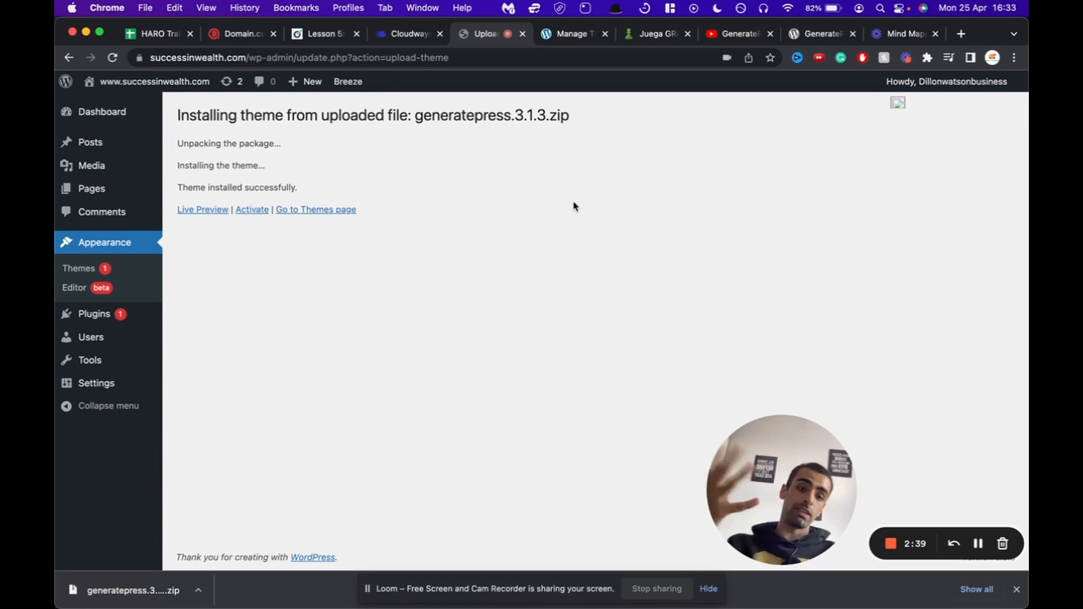
pyautogui.click(249, 217)
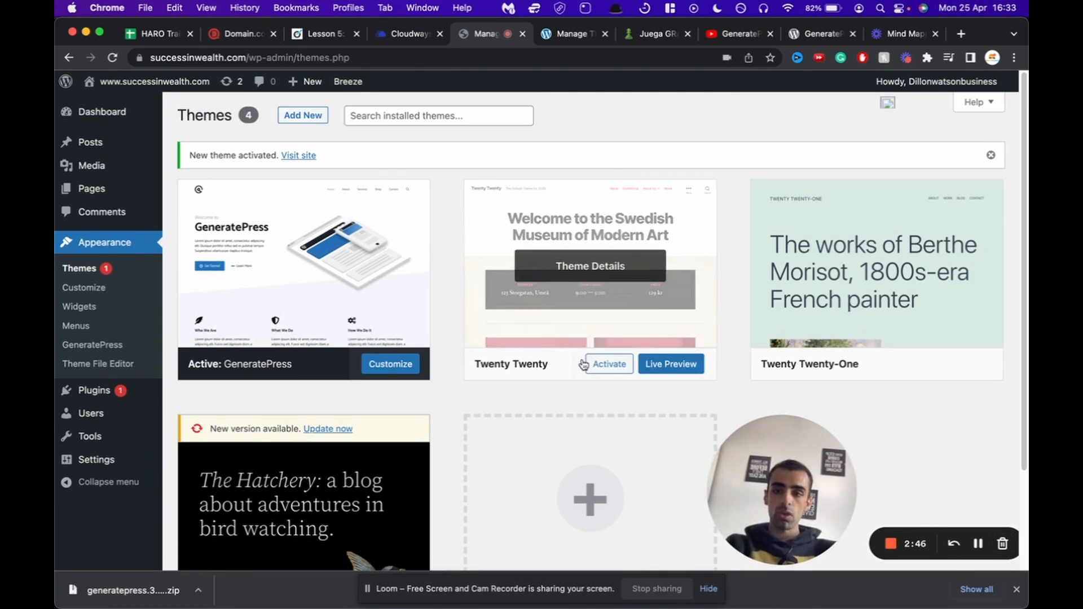
pyautogui.click(978, 544)
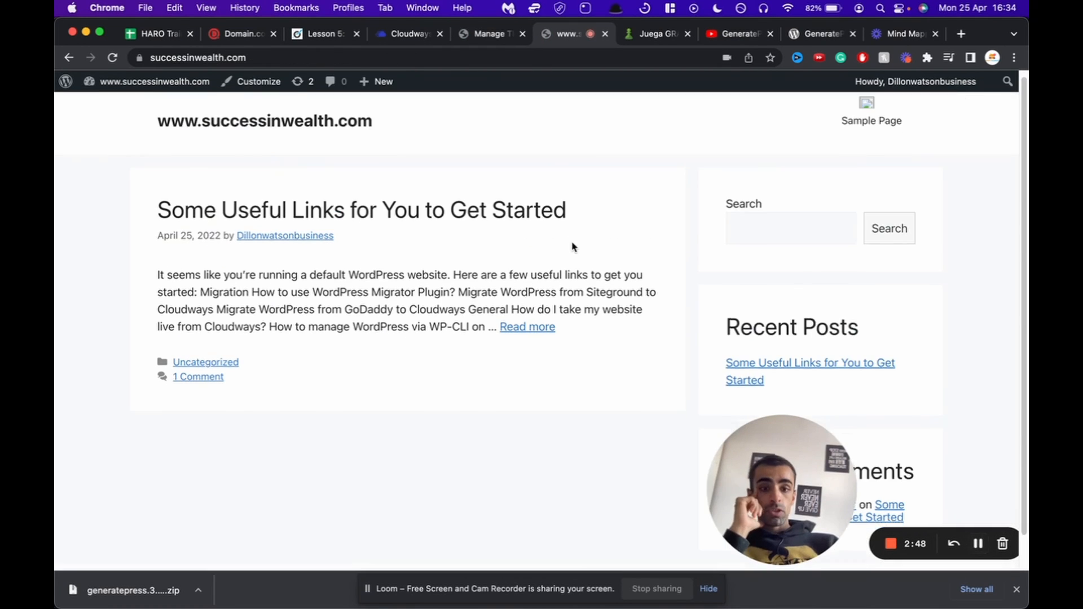
pyautogui.scroll(-1, 572, 247)
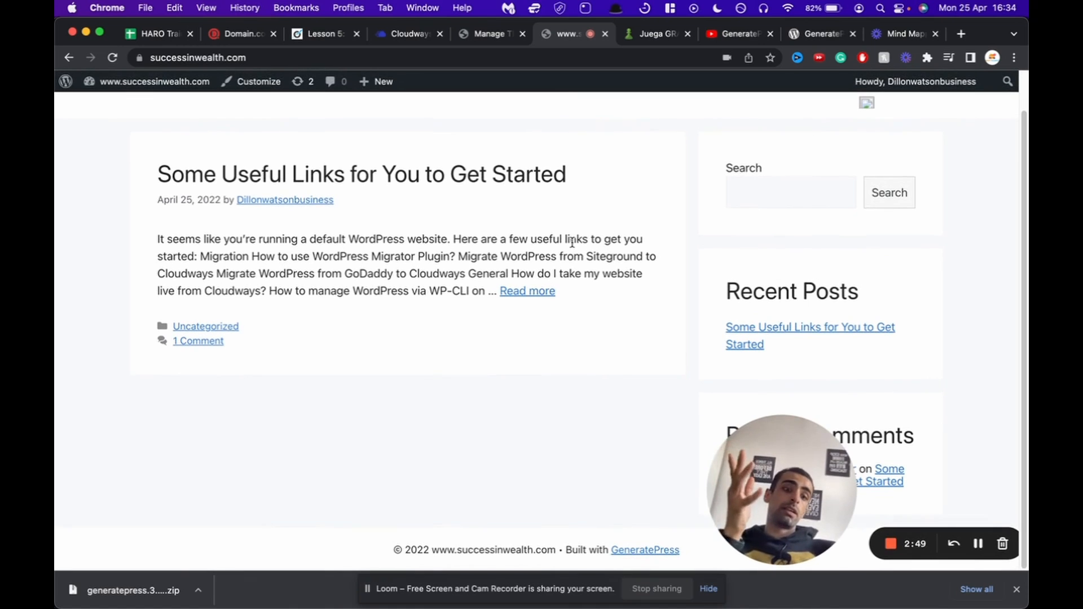
pyautogui.scroll(2, 403, 249)
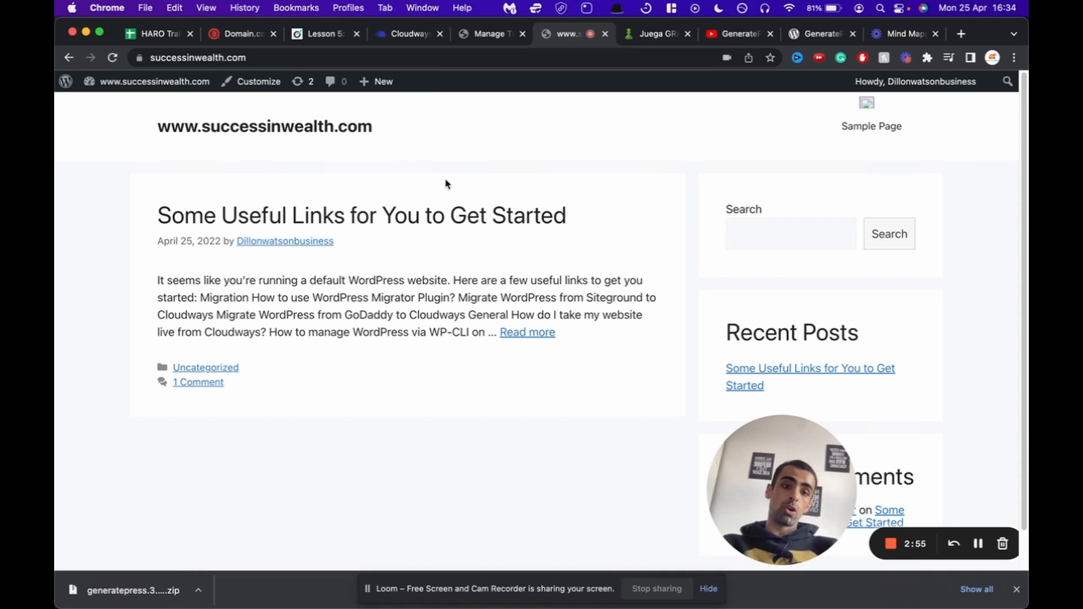
pyautogui.scroll(-1, 445, 181)
pyautogui.scroll(1, 687, 237)
pyautogui.click(774, 237)
pyautogui.scroll(-1, 773, 237)
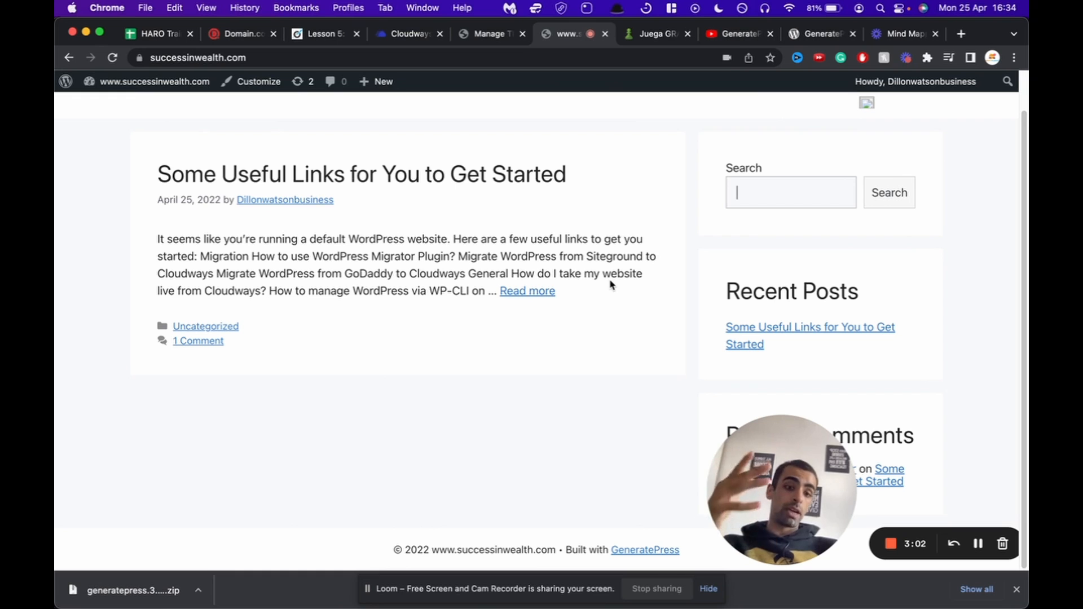
pyautogui.scroll(-1, 648, 308)
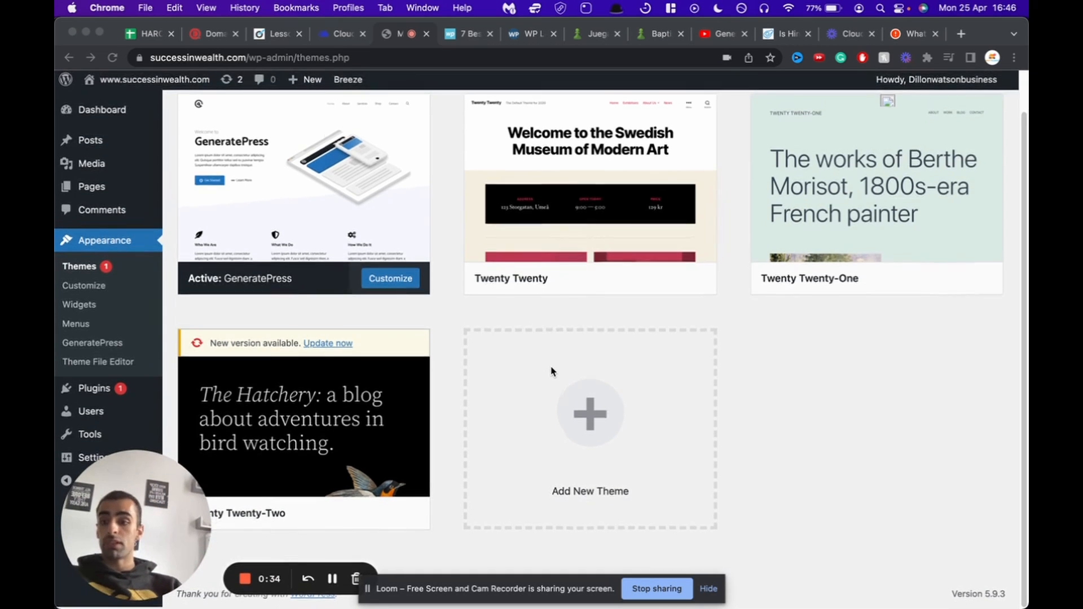
# Step: From Settings > Privacy, create a new Privacy Policy page prefilled with WordPress's suggested text
pyautogui.click(401, 543)
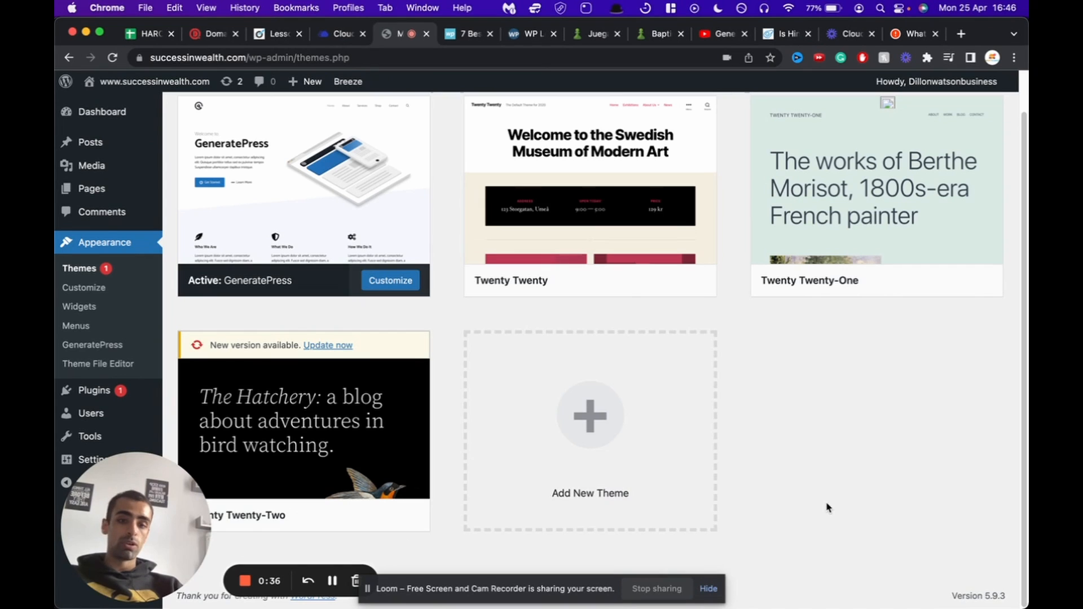
pyautogui.moveTo(149, 515); pyautogui.dragTo(924, 506)
pyautogui.moveTo(87, 470)
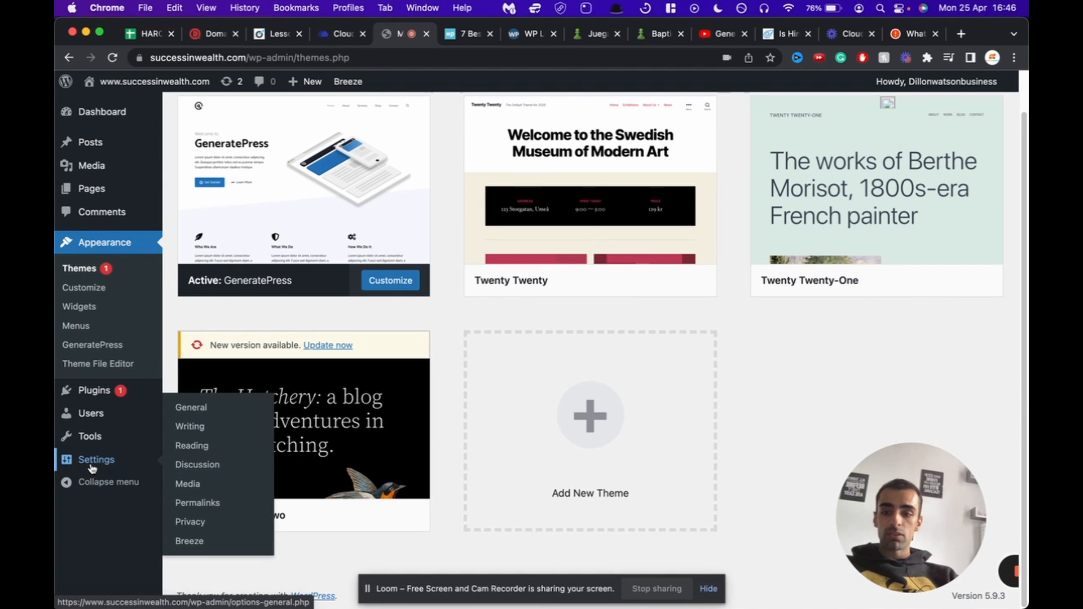
pyautogui.click(204, 524)
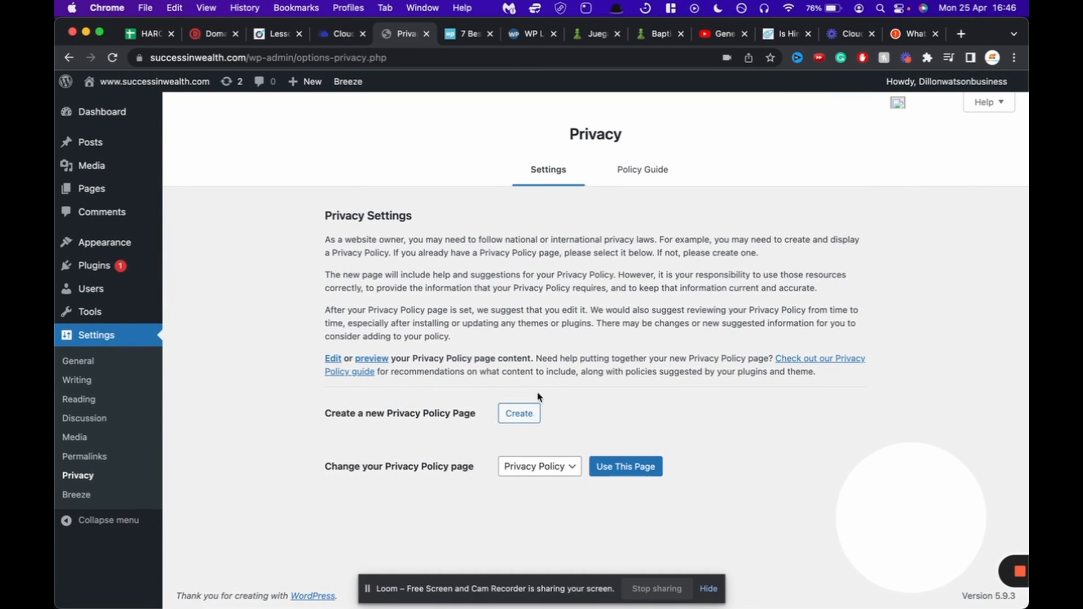
pyautogui.click(519, 413)
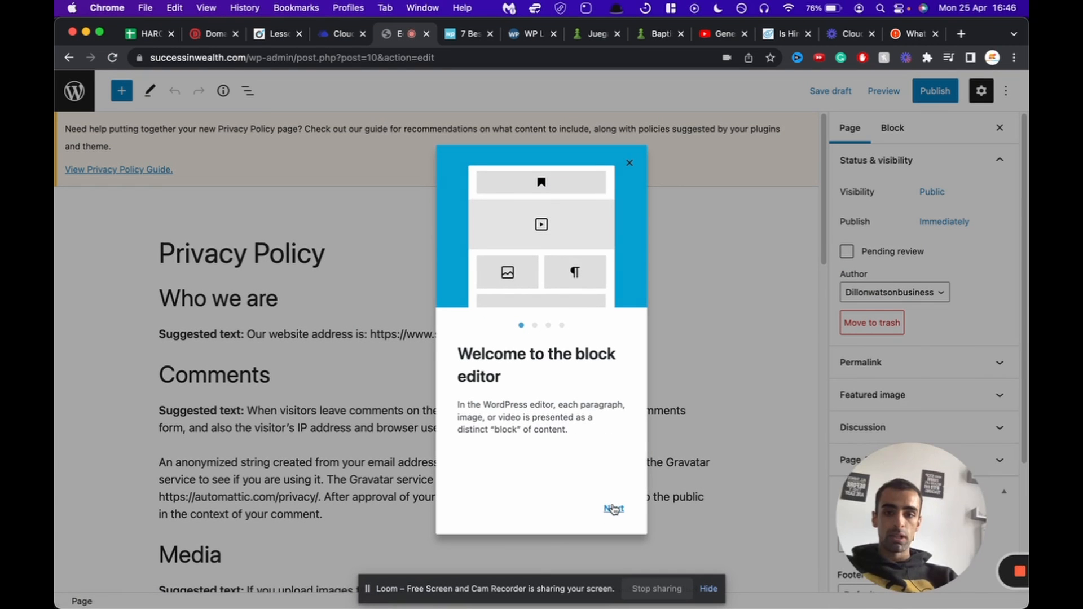
# Step: Dismiss the block editor welcome guide
pyautogui.click(614, 509)
pyautogui.click(614, 509)
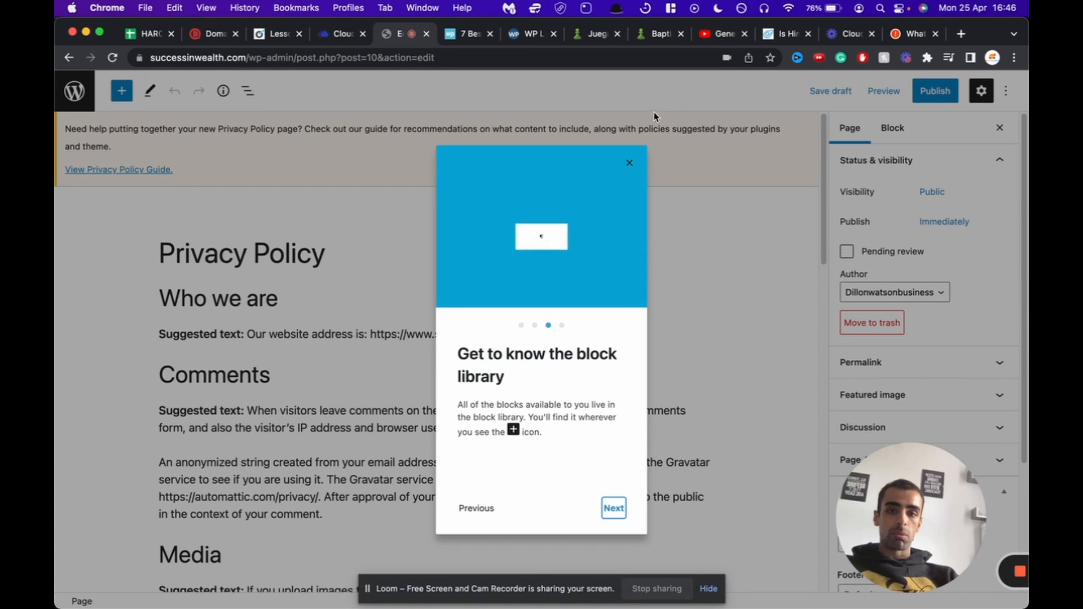
pyautogui.click(630, 163)
pyautogui.scroll(-1, 360, 270)
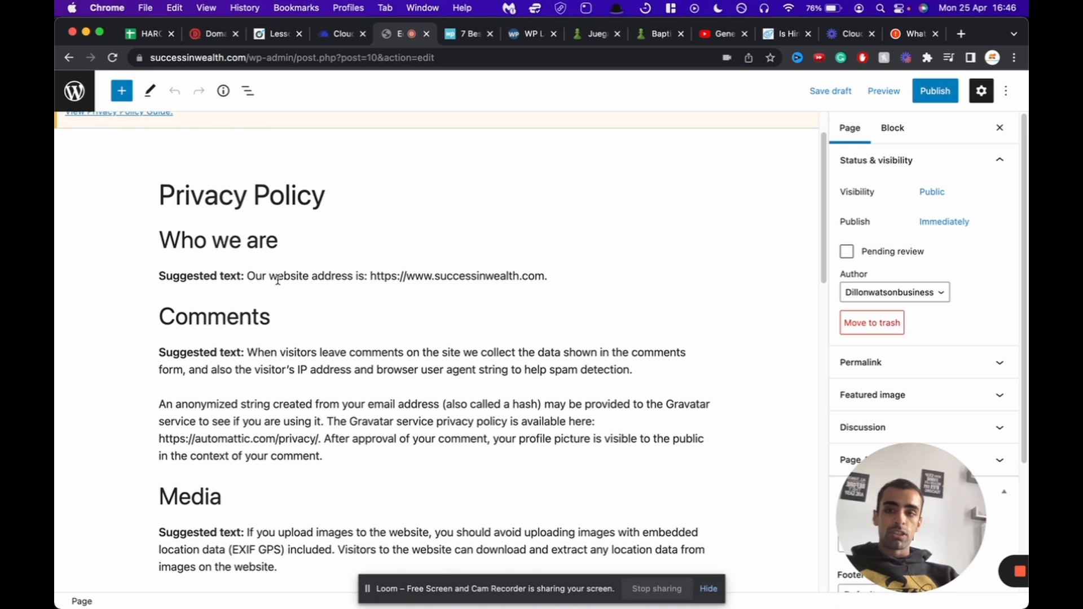
# Step: Delete the 'Suggested text:' labels from the Who we are and Comments paragraphs
pyautogui.moveTo(243, 275); pyautogui.dragTo(128, 268)
pyautogui.click(130, 273)
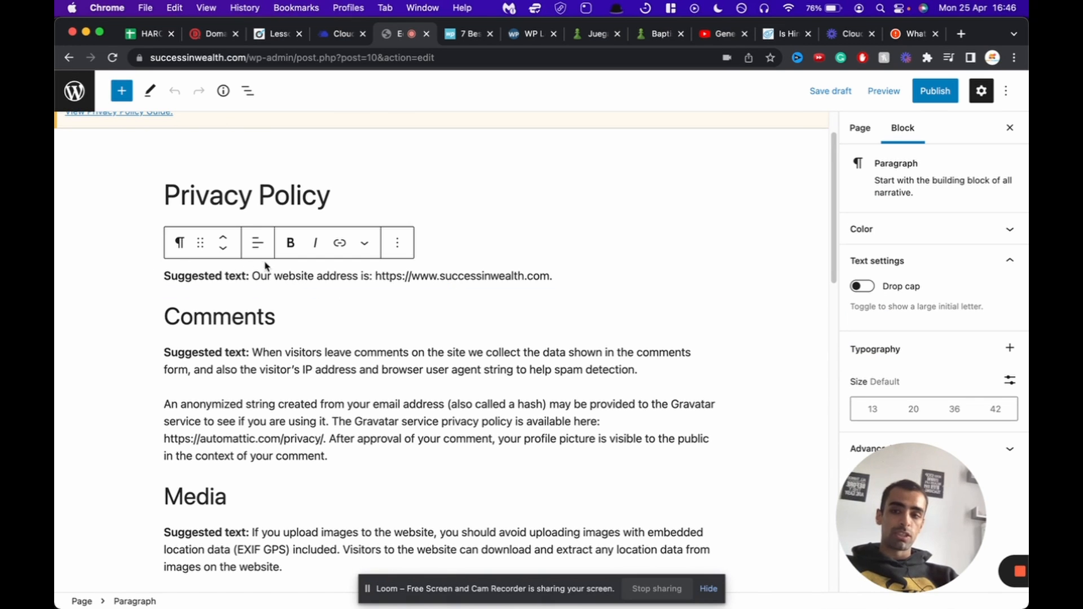
pyautogui.moveTo(248, 276); pyautogui.dragTo(167, 276)
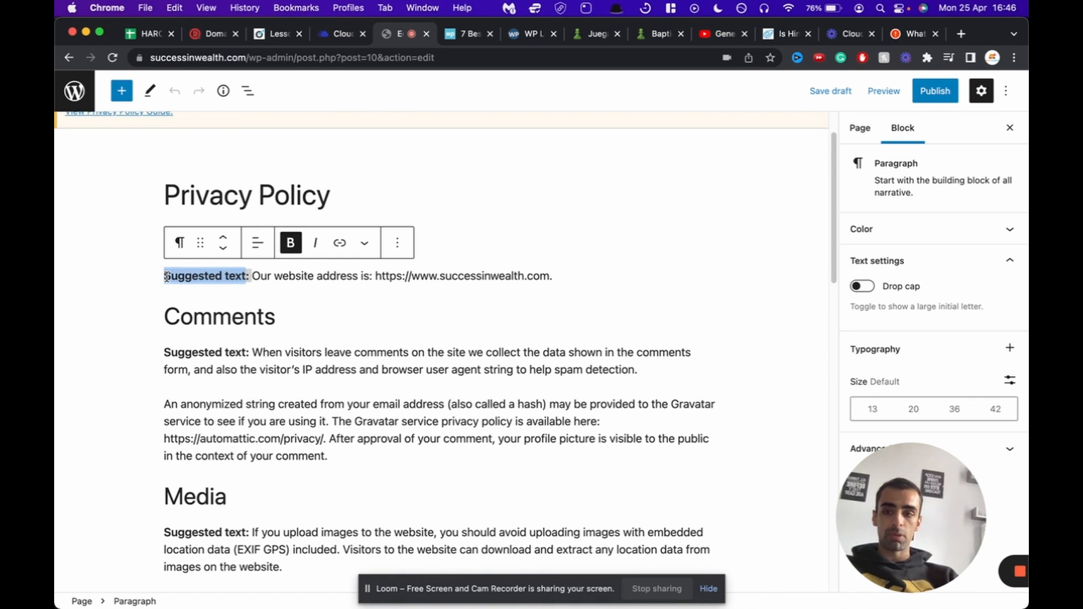
pyautogui.press('BackSpace')
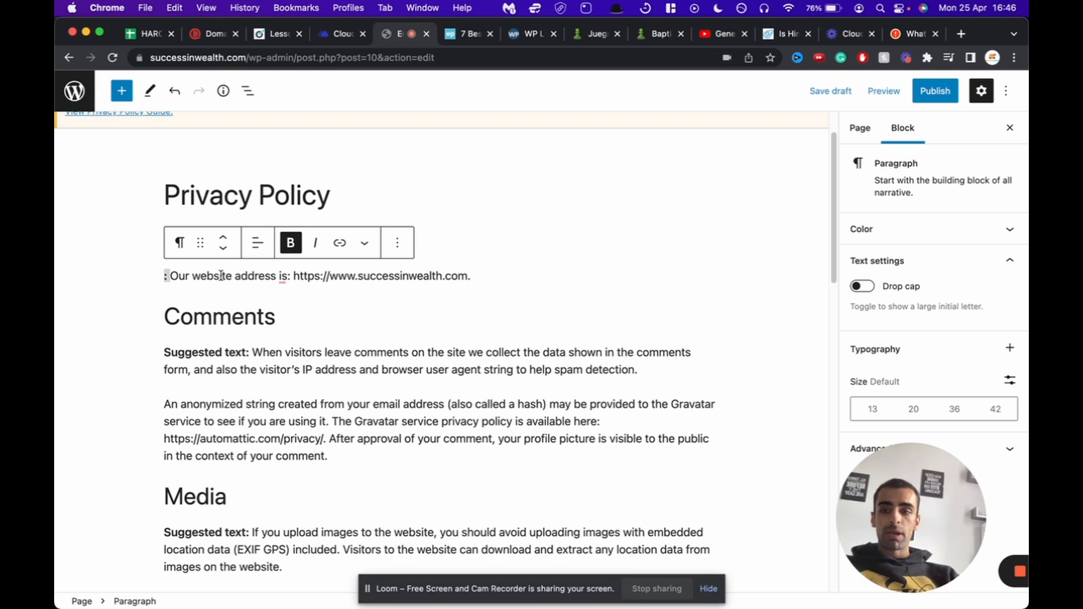
pyautogui.click(171, 280)
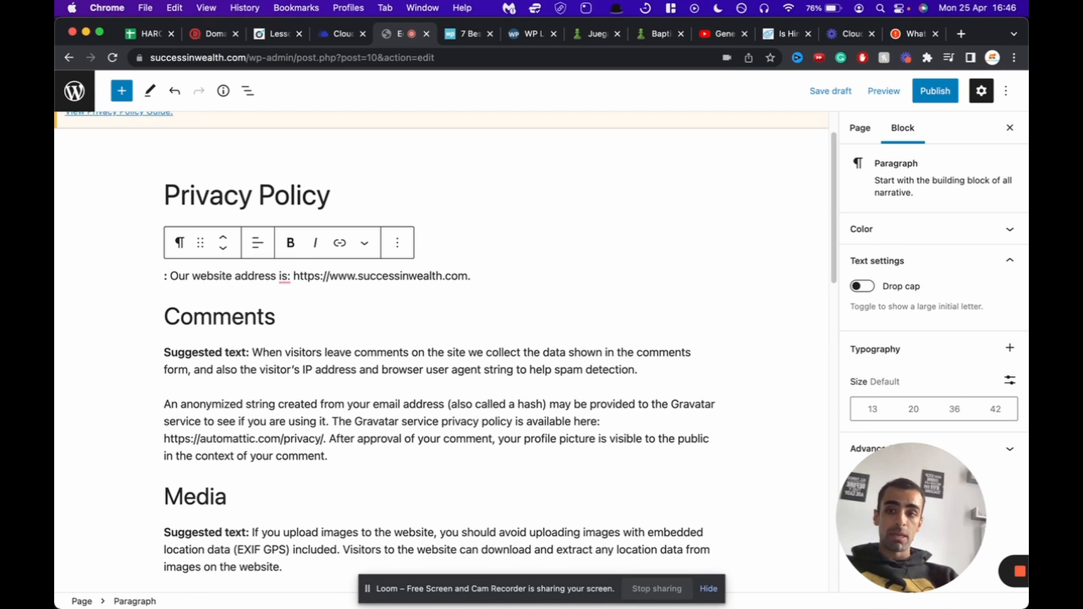
pyautogui.press('BackSpace')
pyautogui.press('BackSpace')
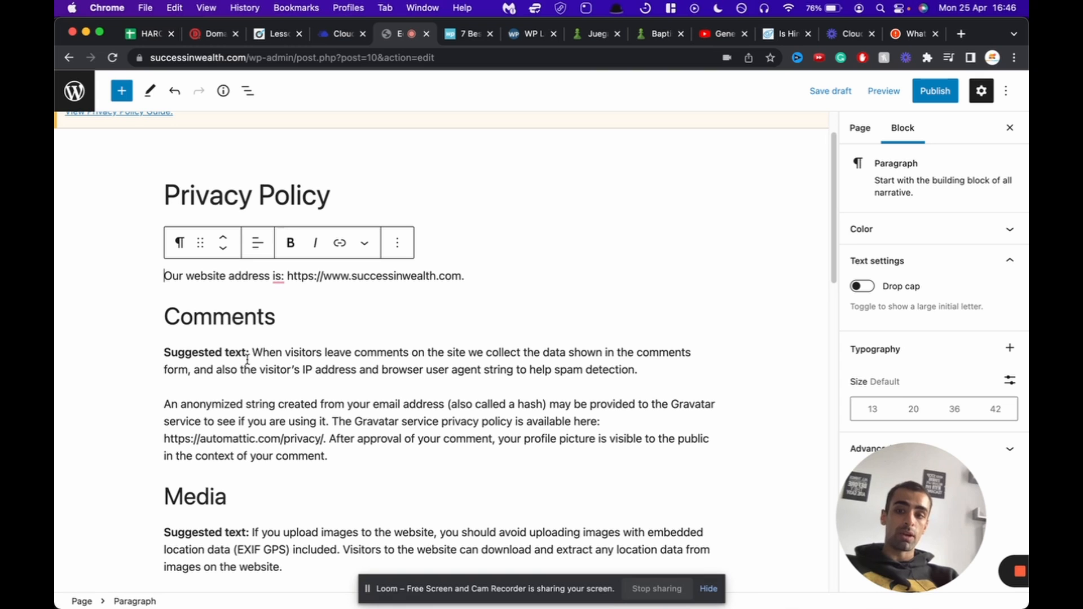
pyautogui.moveTo(247, 349); pyautogui.dragTo(164, 352)
pyautogui.press('BackSpace')
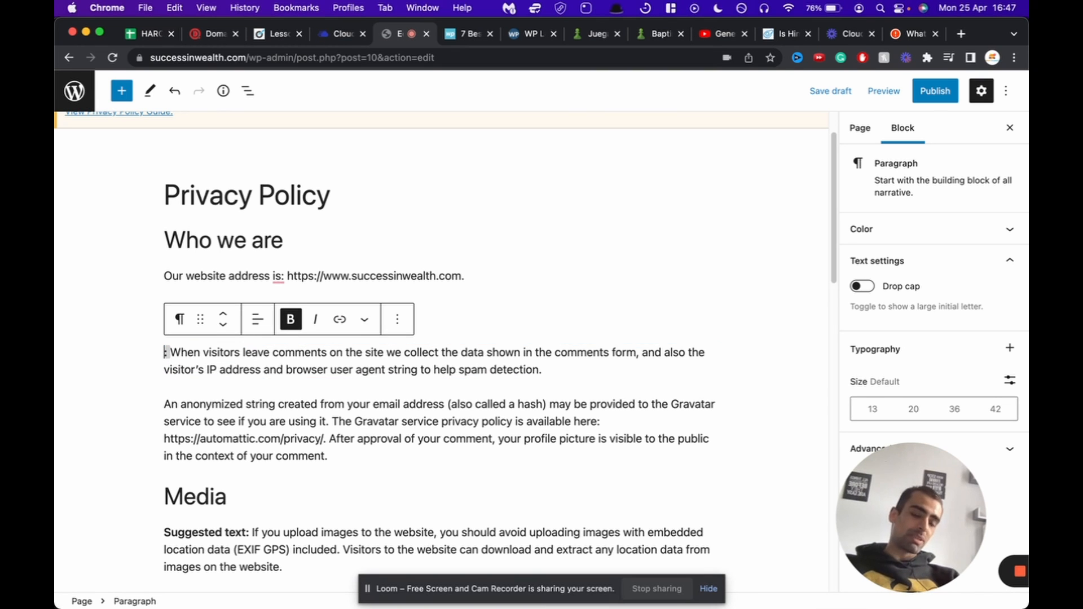
pyautogui.scroll(-4, 406, 361)
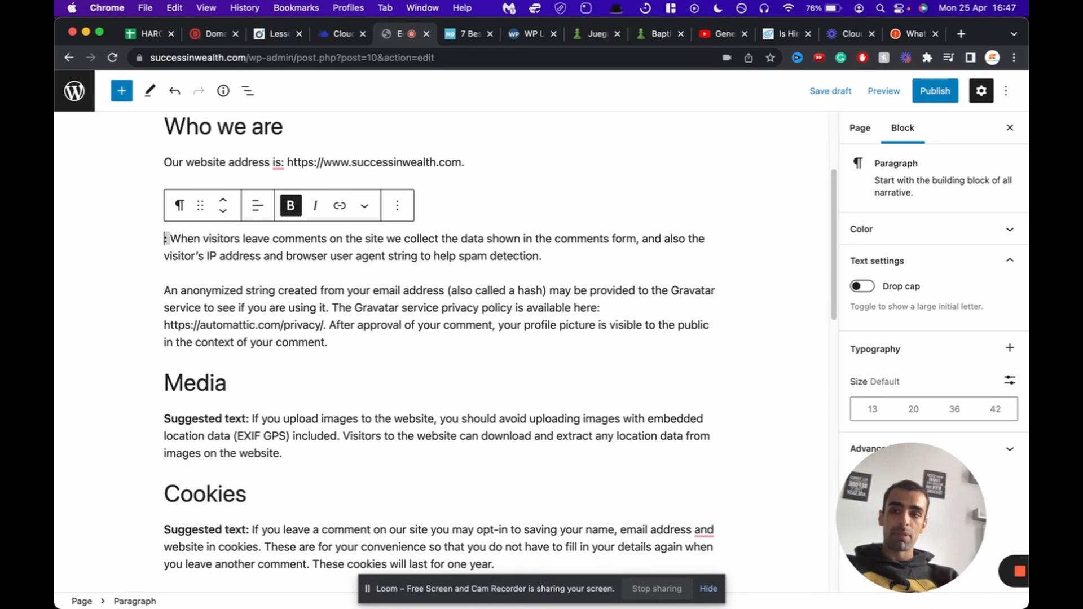
pyautogui.press('Delete')
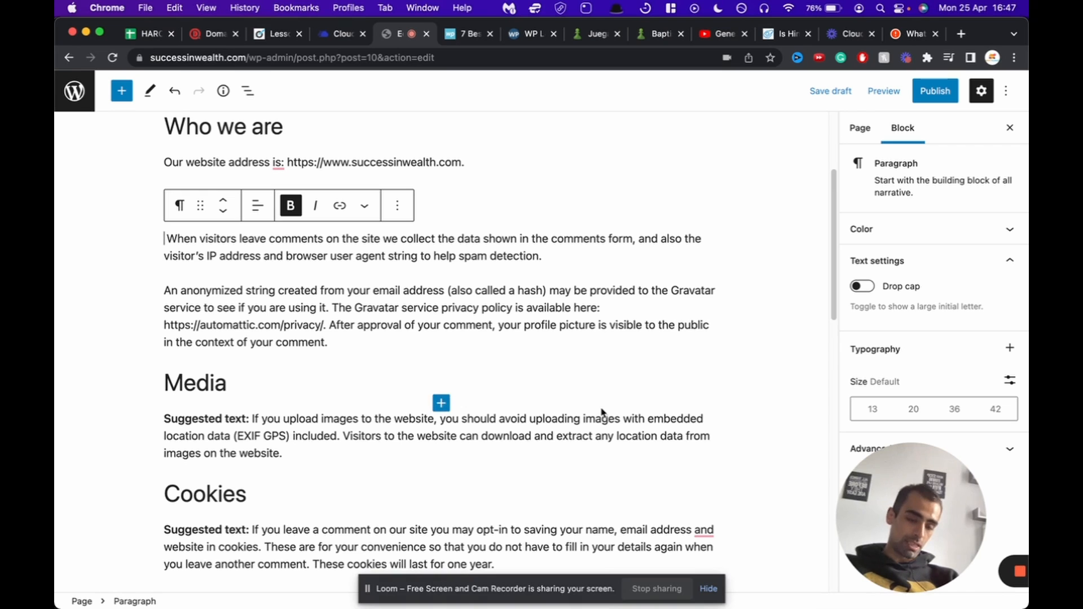
# Step: Delete the 'Suggested text:' labels from the Media, Cookies, embedded content and data-sharing paragraphs
pyautogui.scroll(-5, 690, 443)
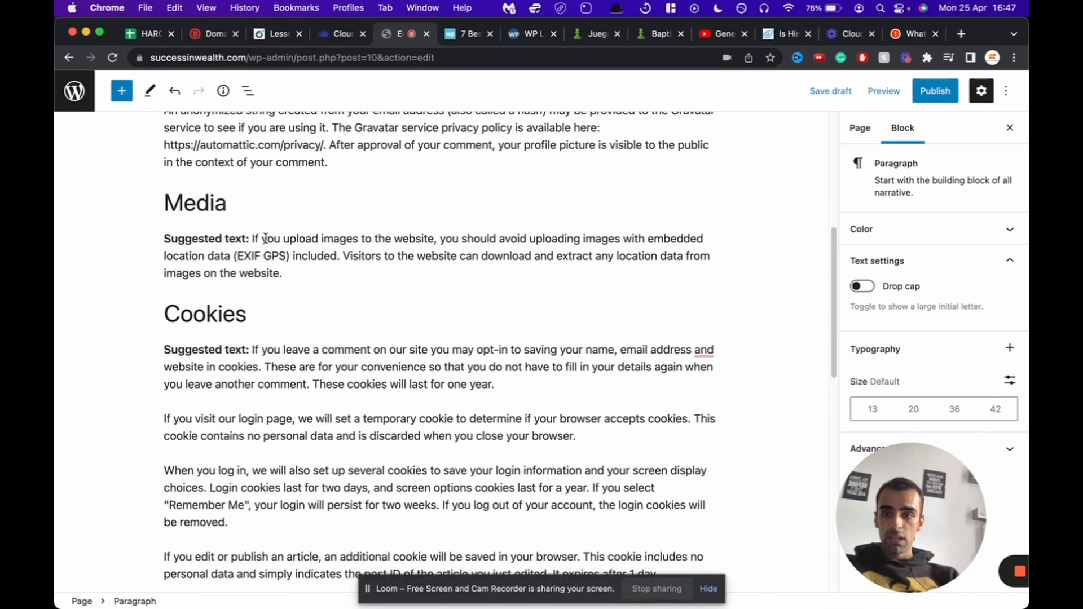
pyautogui.moveTo(247, 236); pyautogui.dragTo(175, 237)
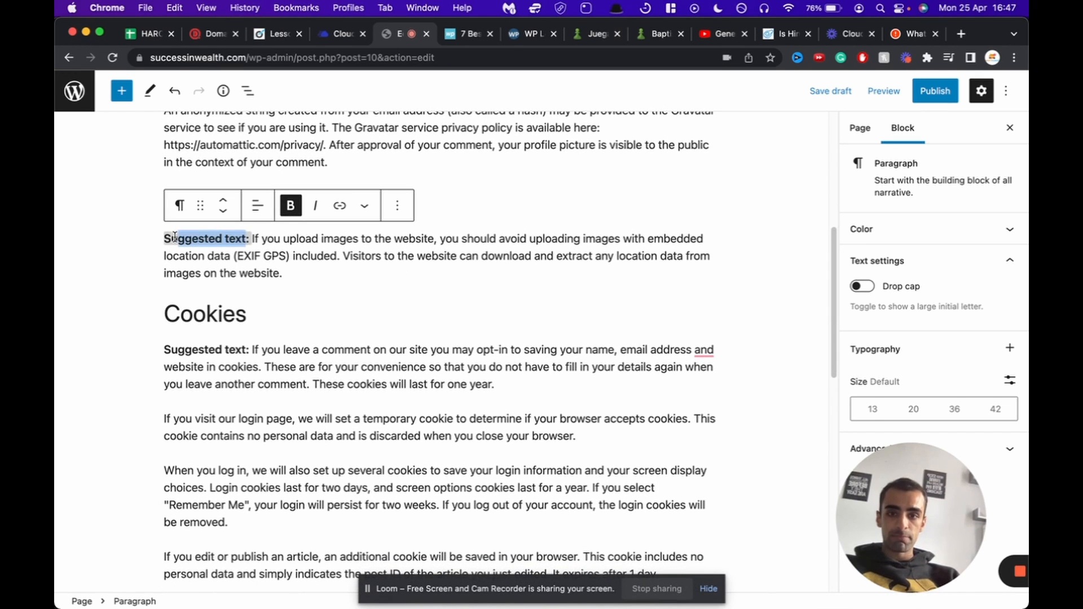
pyautogui.press('BackSpace')
pyautogui.press('BackSpace')
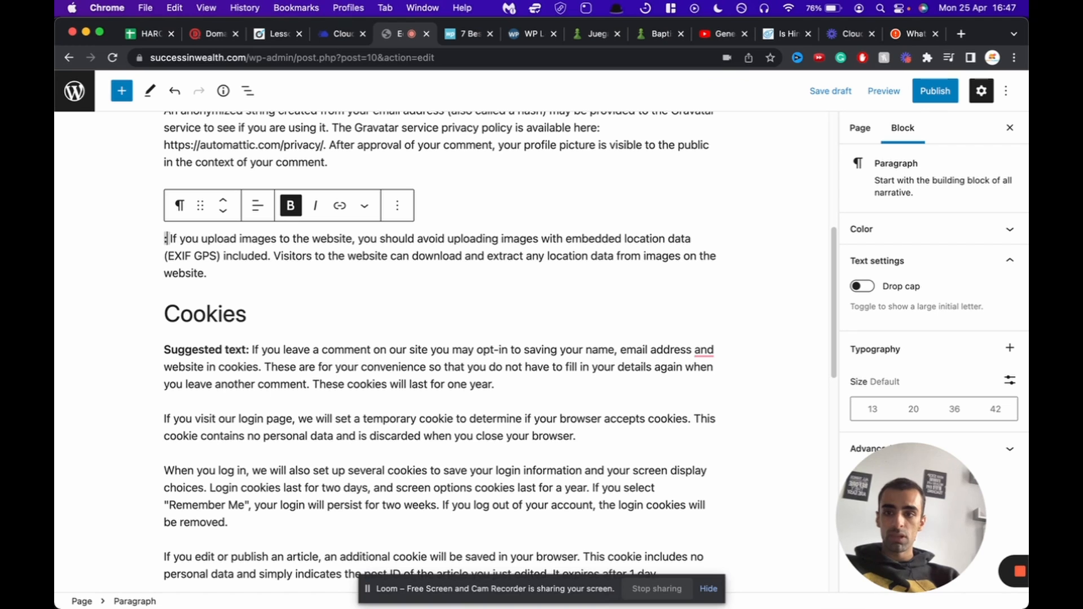
pyautogui.press('BackSpace')
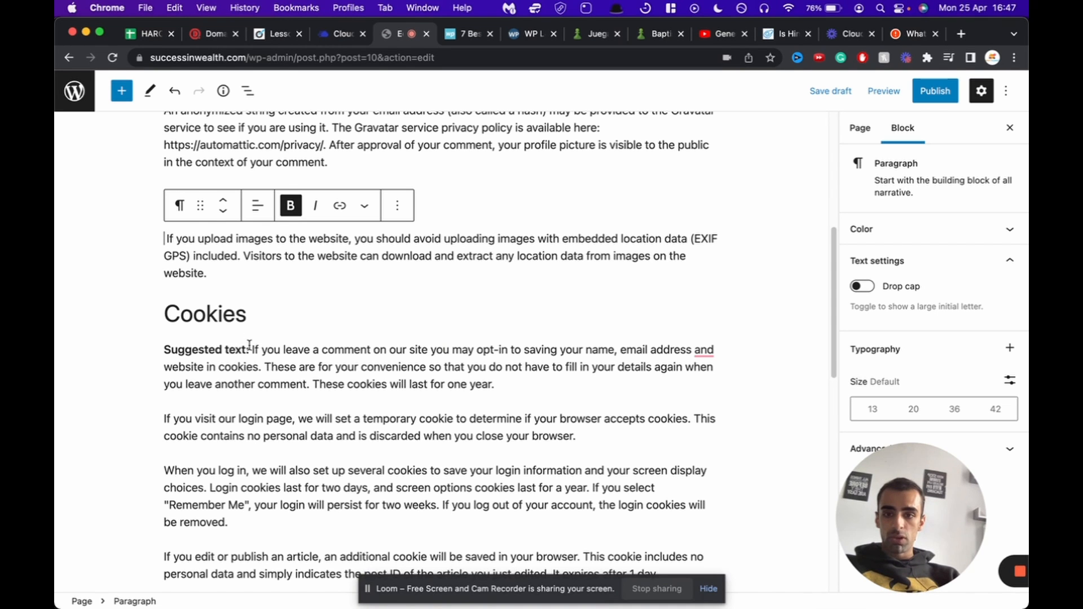
pyautogui.moveTo(250, 350); pyautogui.dragTo(170, 345)
pyautogui.press('BackSpace')
pyautogui.press('BackSpace')
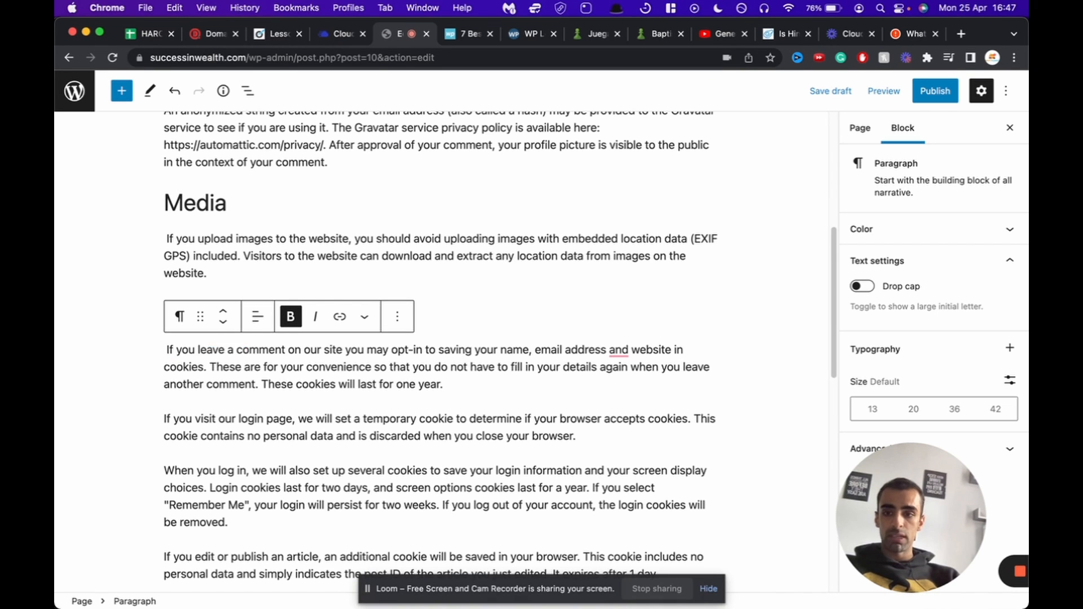
pyautogui.scroll(-10, 277, 107)
pyautogui.moveTo(250, 147); pyautogui.dragTo(152, 145)
pyautogui.press('BackSpace')
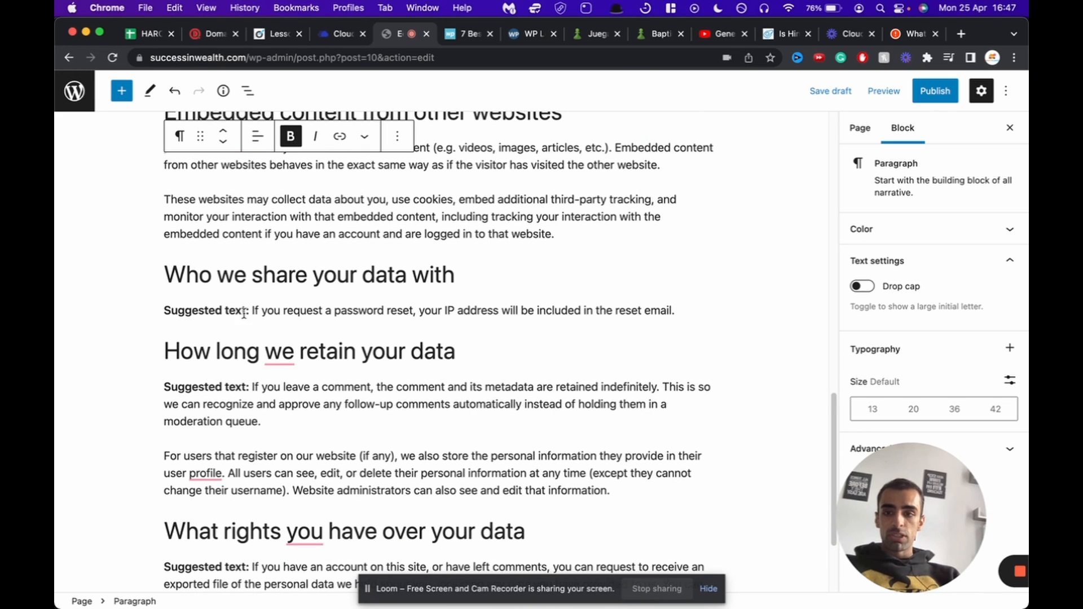
pyautogui.moveTo(244, 313); pyautogui.dragTo(163, 311)
pyautogui.press('BackSpace')
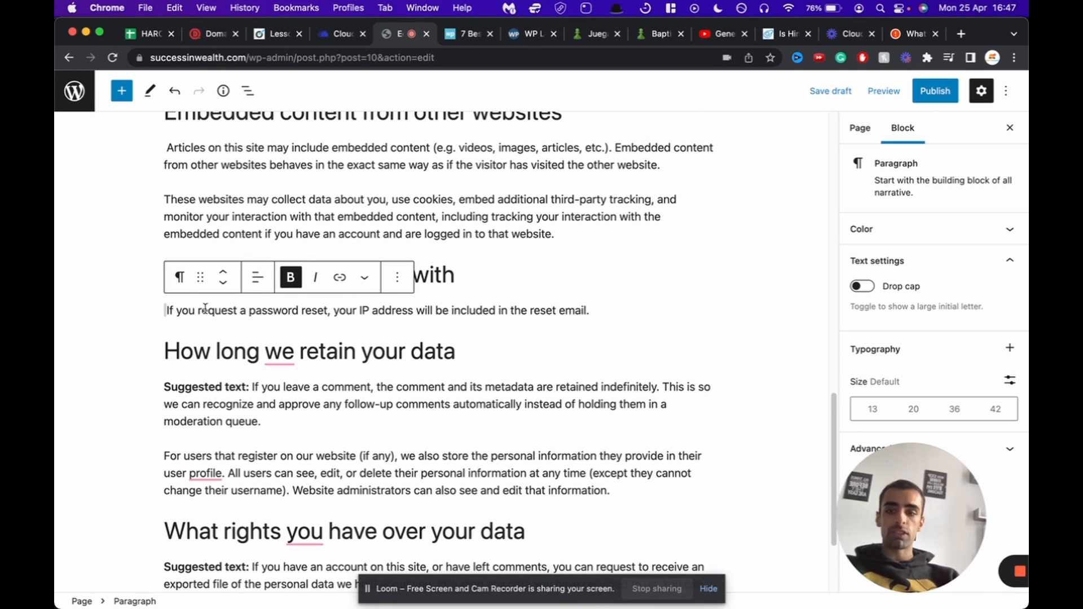
# Step: Keep the existing page author in the Page settings and start publishing the Privacy Policy
pyautogui.scroll(-3, 205, 309)
pyautogui.scroll(-2, 270, 341)
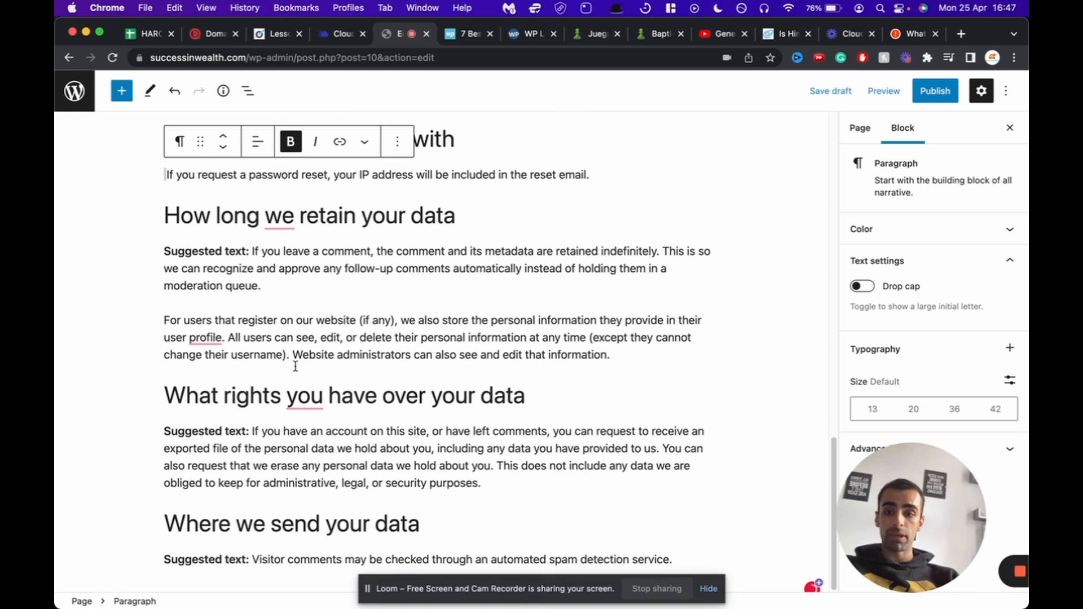
pyautogui.scroll(15, 404, 466)
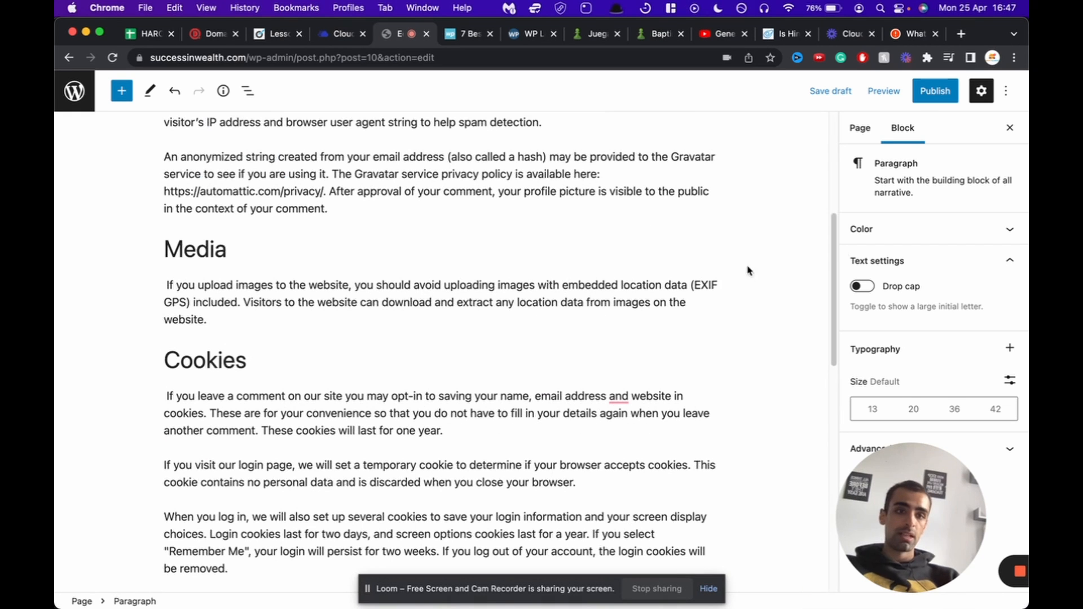
pyautogui.click(861, 130)
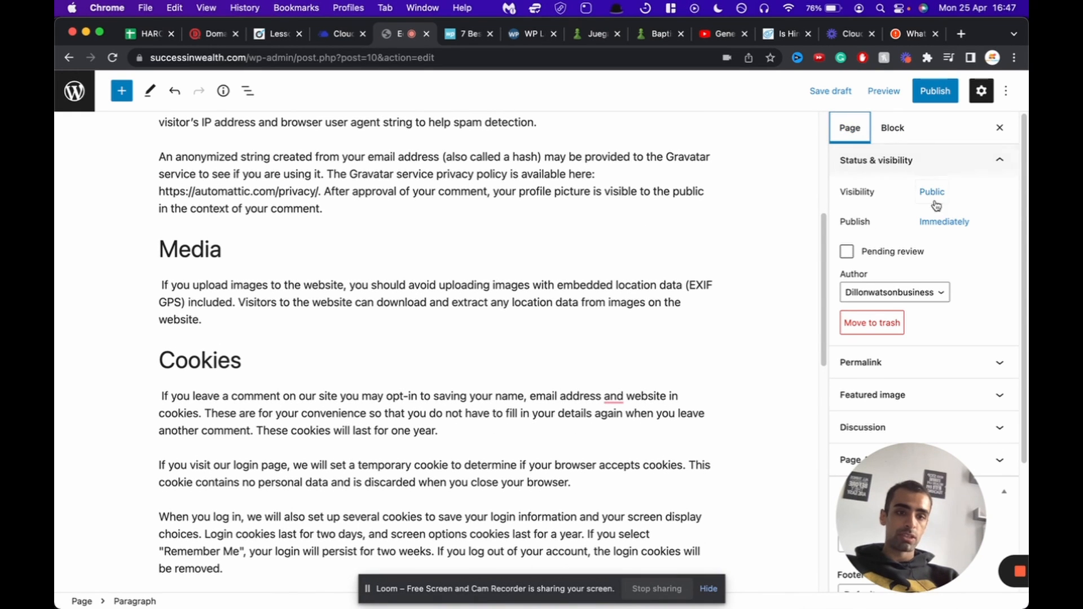
pyautogui.click(900, 293)
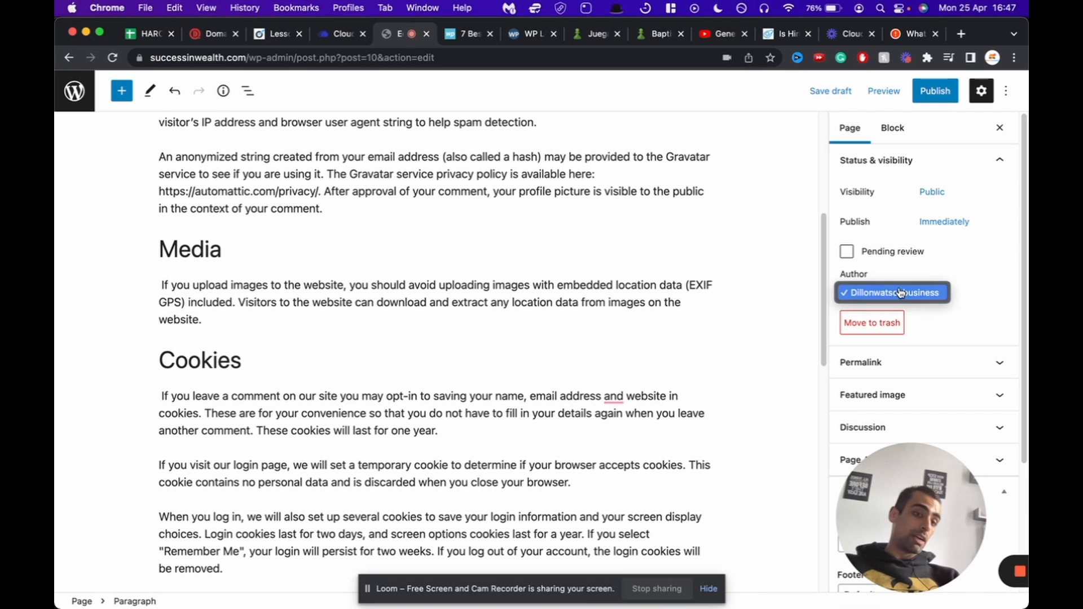
pyautogui.click(901, 292)
pyautogui.click(940, 93)
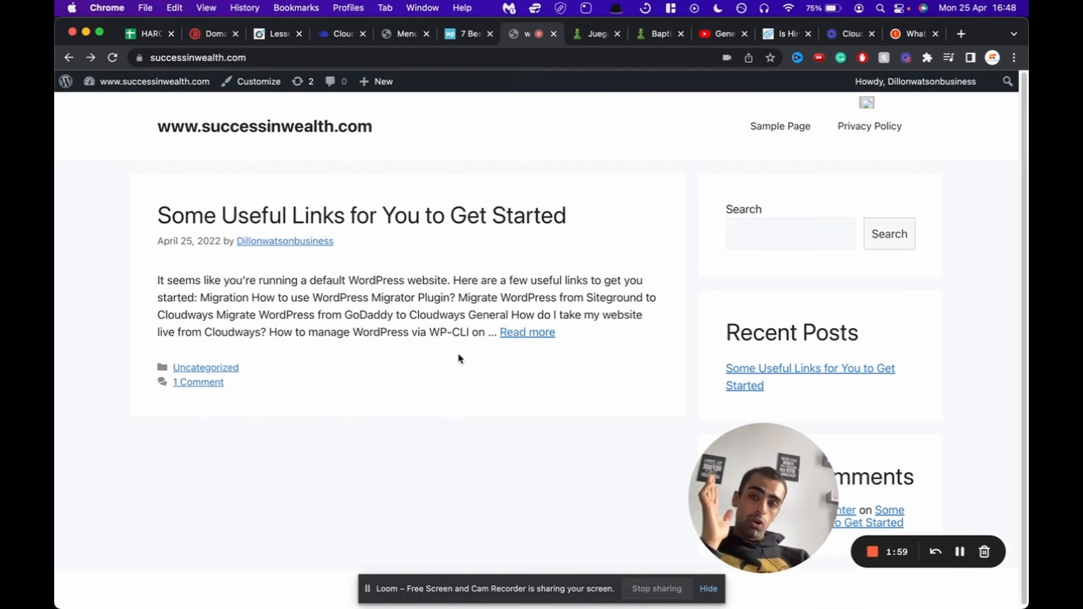
# Step: Open the live Privacy Policy page from the site menu and scroll through it
pyautogui.scroll(-2, 461, 360)
pyautogui.scroll(3, 461, 360)
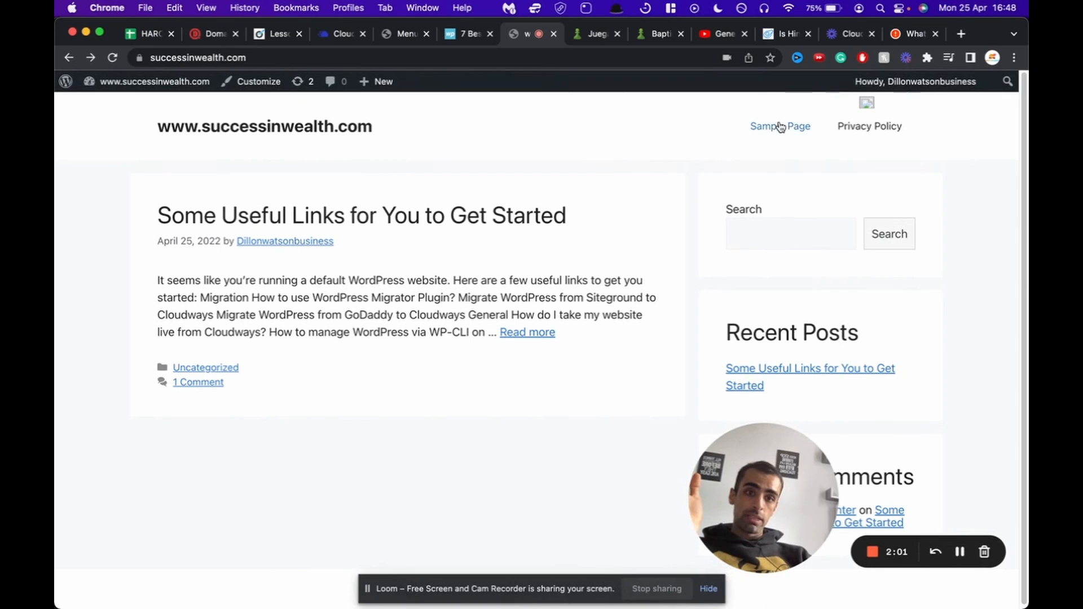
pyautogui.click(859, 133)
pyautogui.scroll(-5, 465, 321)
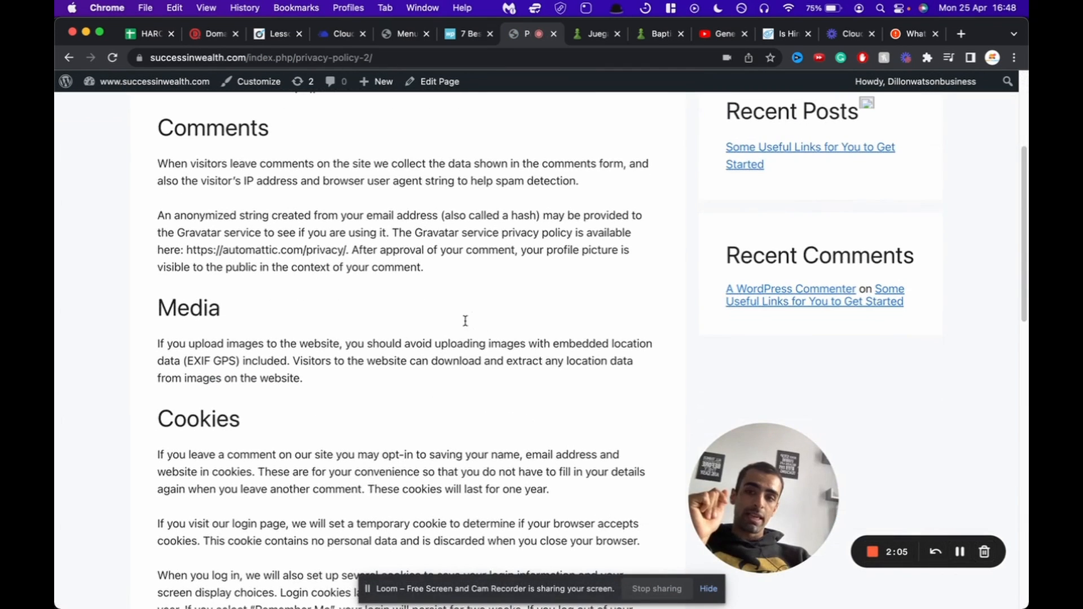
pyautogui.scroll(-10, 466, 321)
pyautogui.scroll(15, 392, 271)
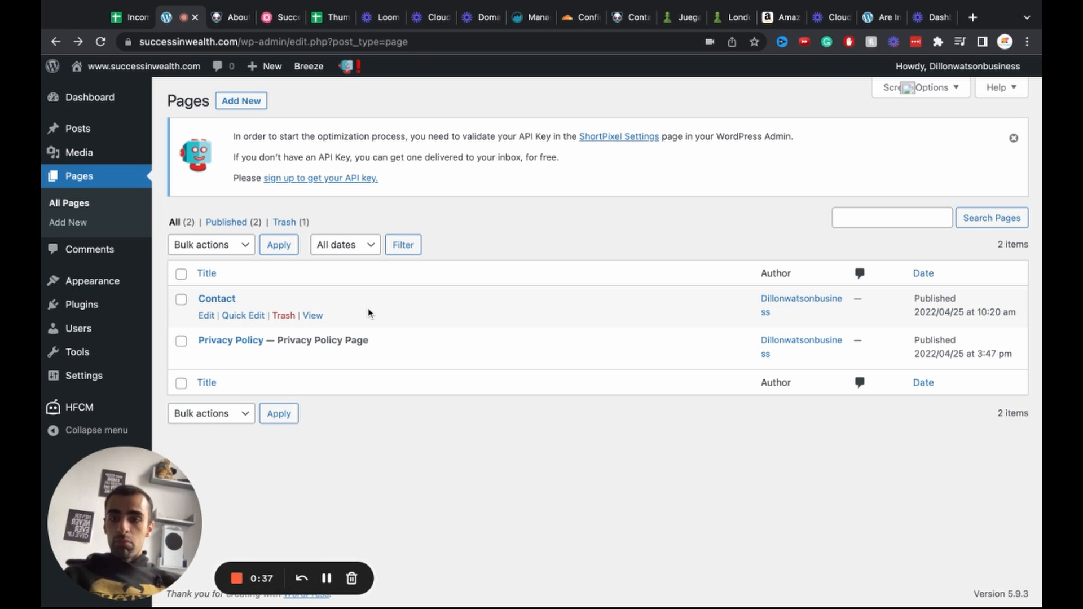
# Step: Create a page titled 'Contact' with a line inviting queries to the site's e-mail address
pyautogui.click(238, 107)
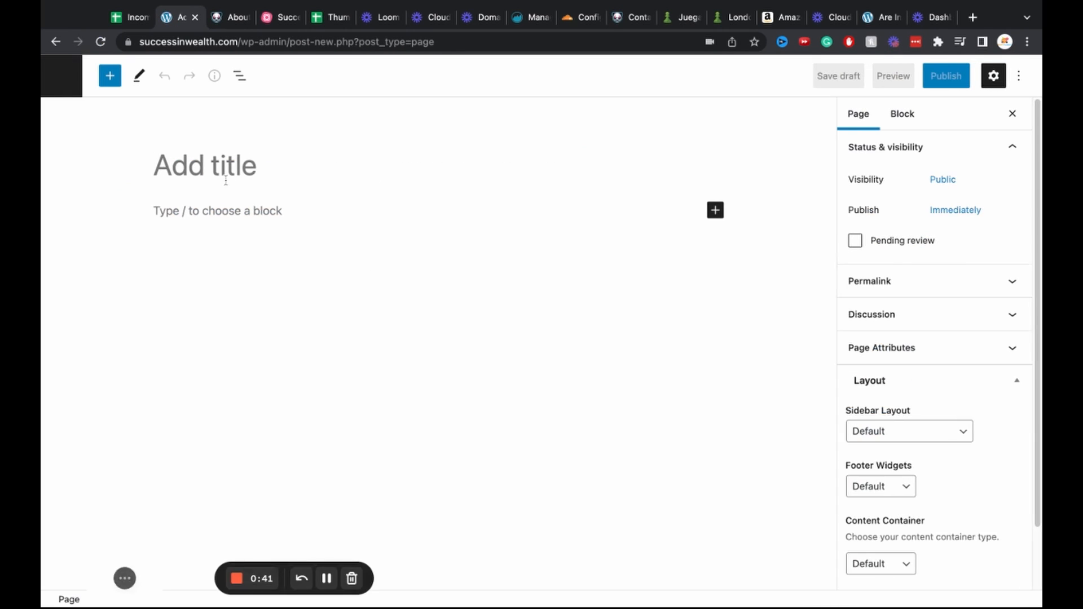
pyautogui.write('Contact')
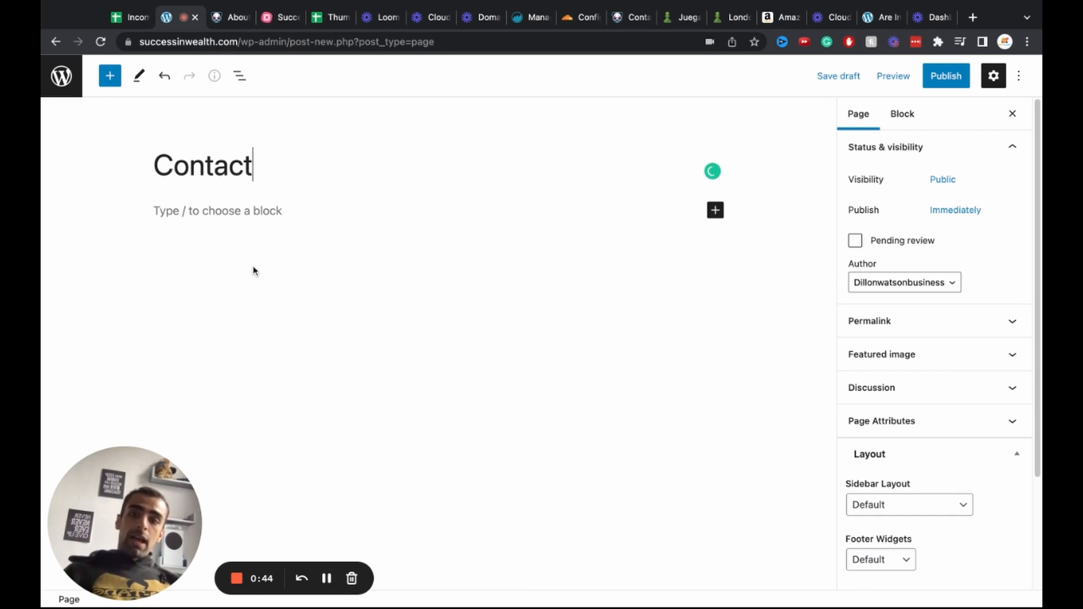
pyautogui.click(209, 220)
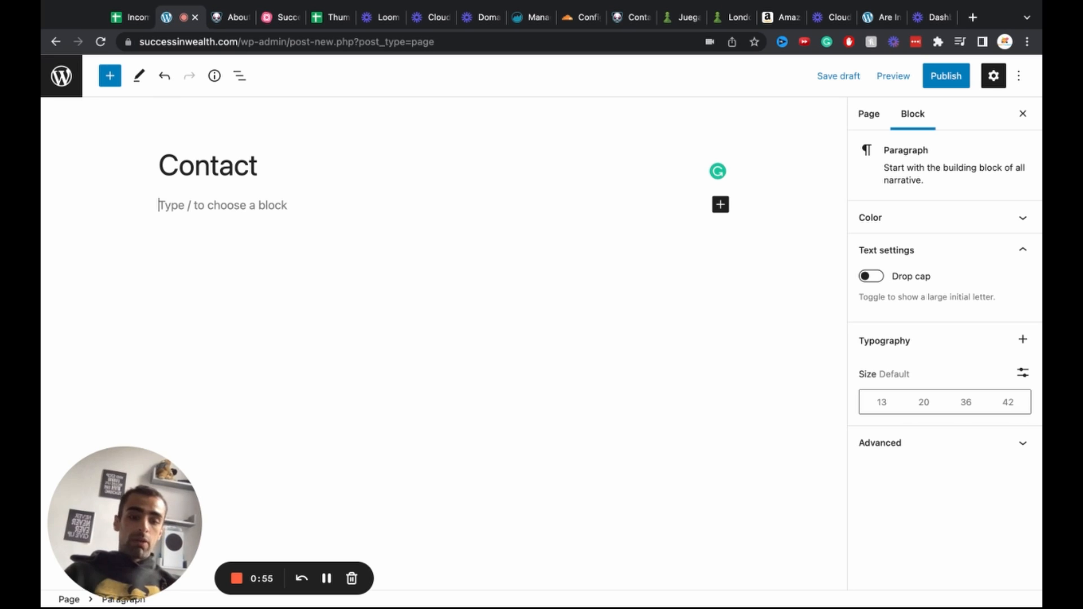
pyautogui.write('contact m')
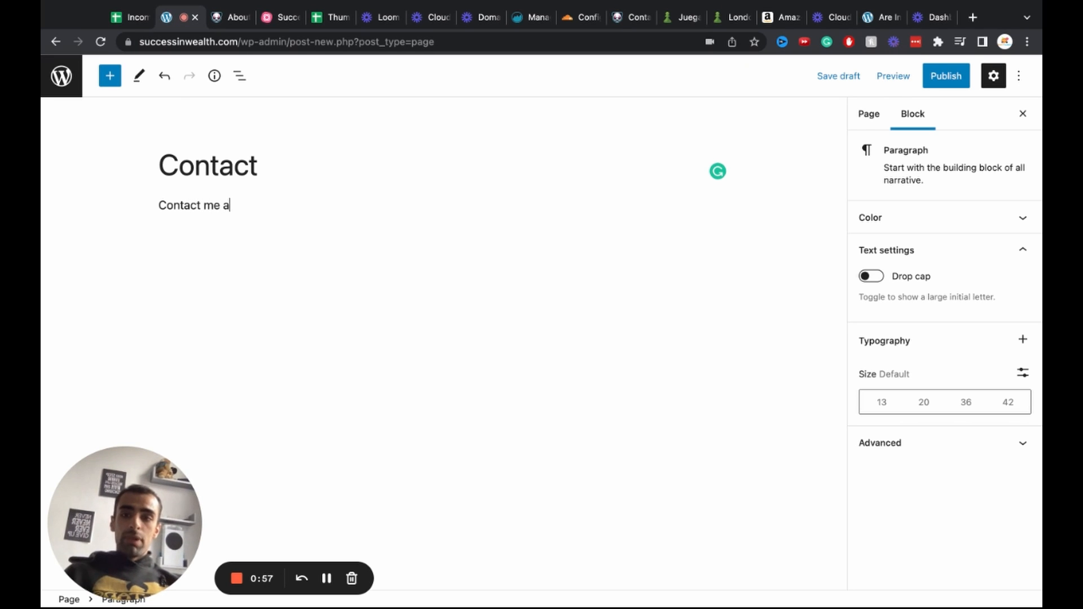
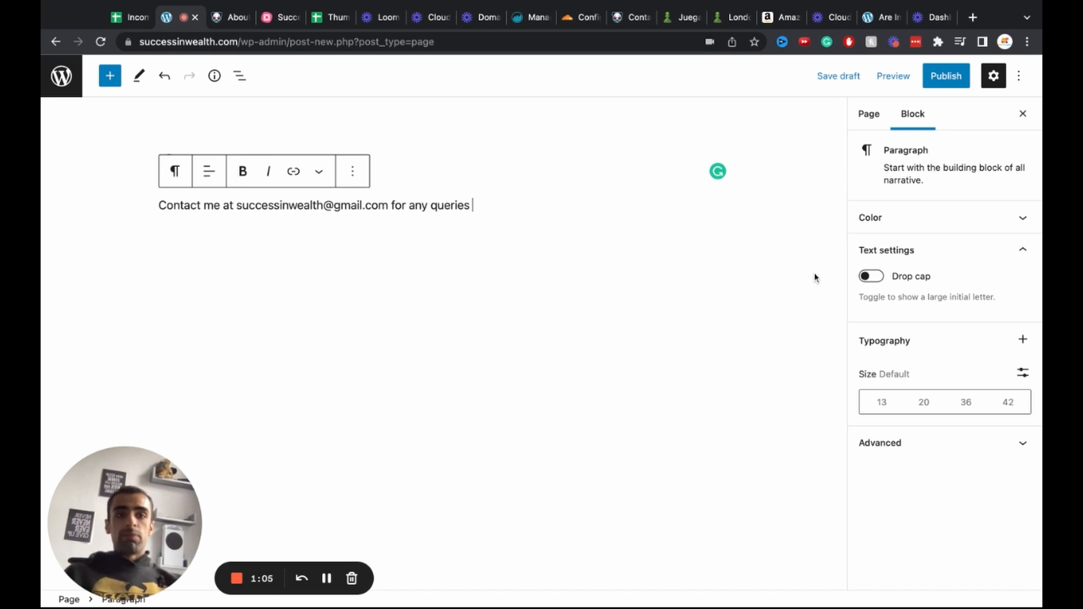
# Step: Publish the Contact page and return to the Pages list to add another page
pyautogui.click(941, 85)
pyautogui.click(898, 81)
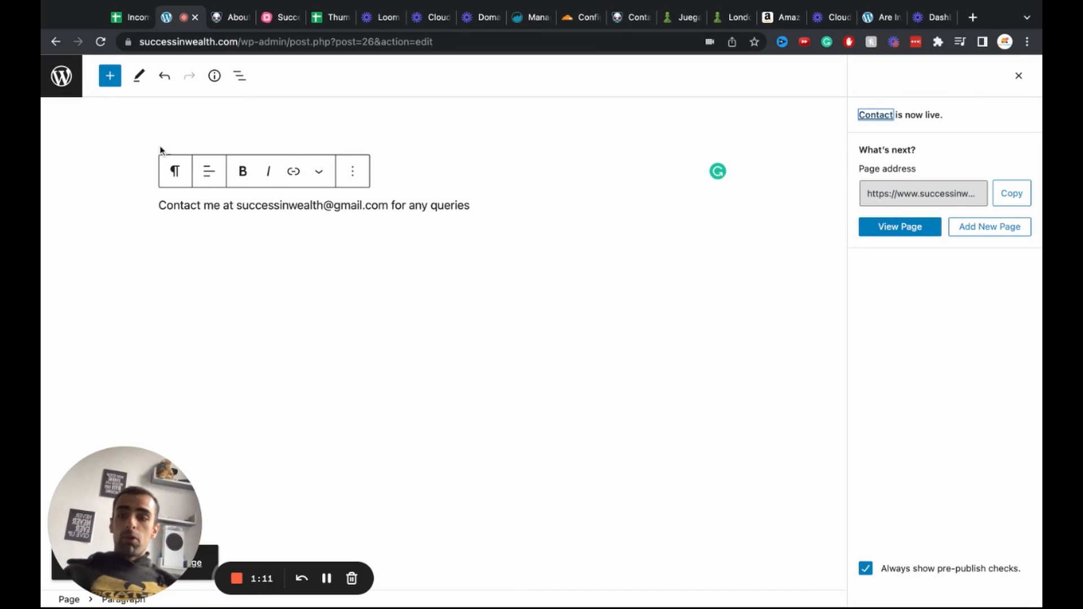
pyautogui.click(59, 46)
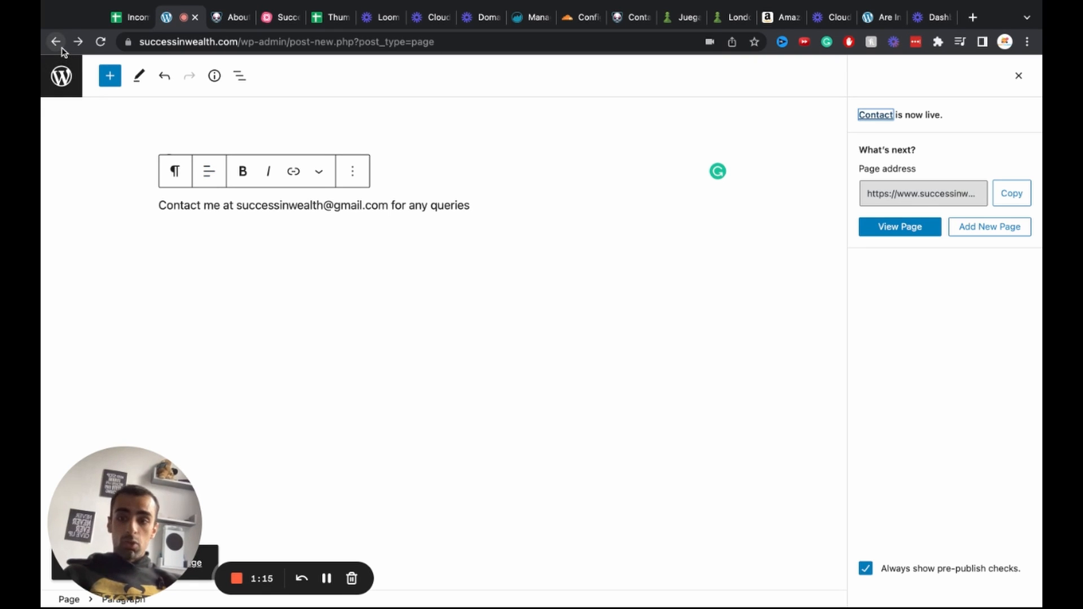
pyautogui.click(55, 43)
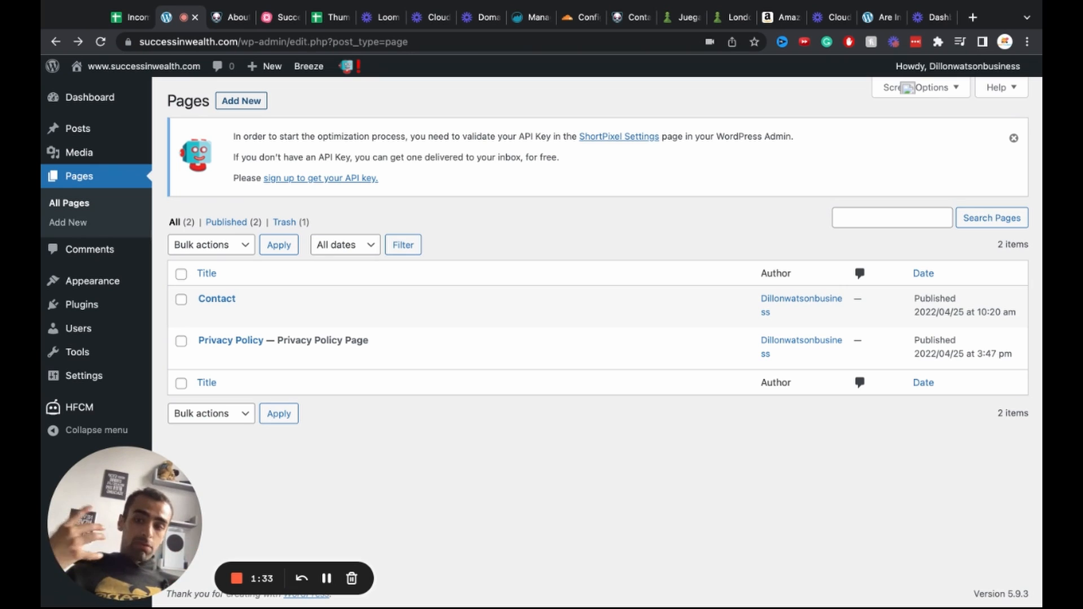
pyautogui.click(241, 100)
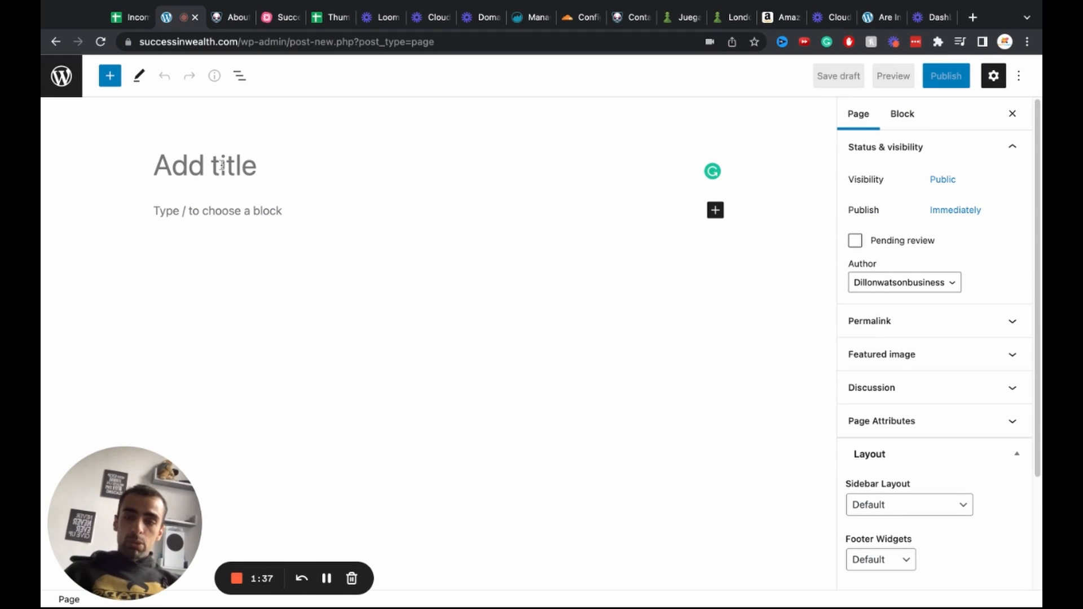
# Step: Title the new page 'About Successinwealth' and begin writing its body text
pyautogui.write('About')
pyautogui.write('Successinwealth')
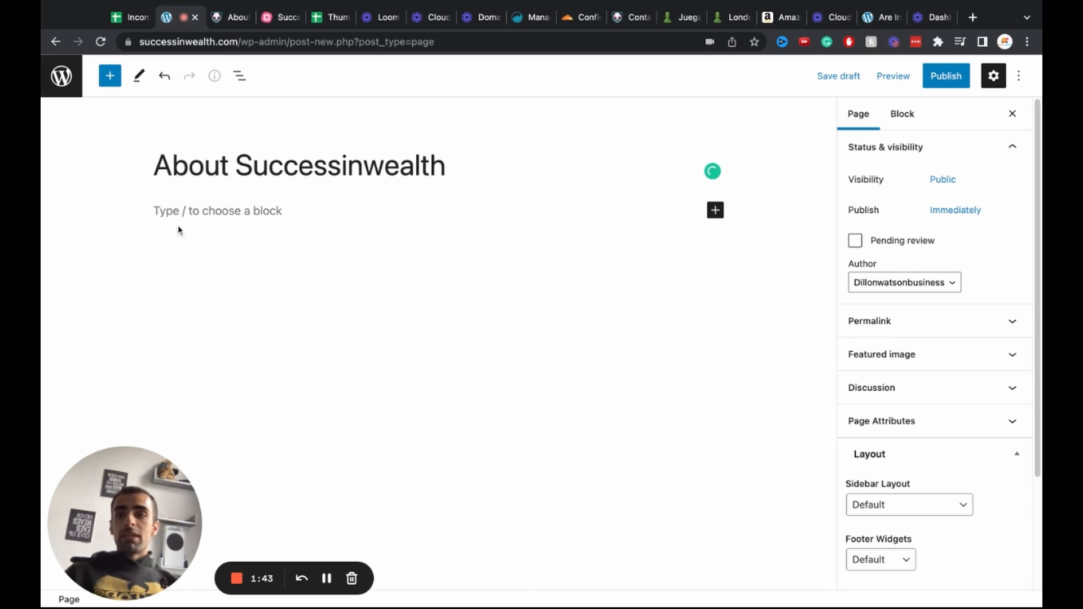
pyautogui.click(180, 212)
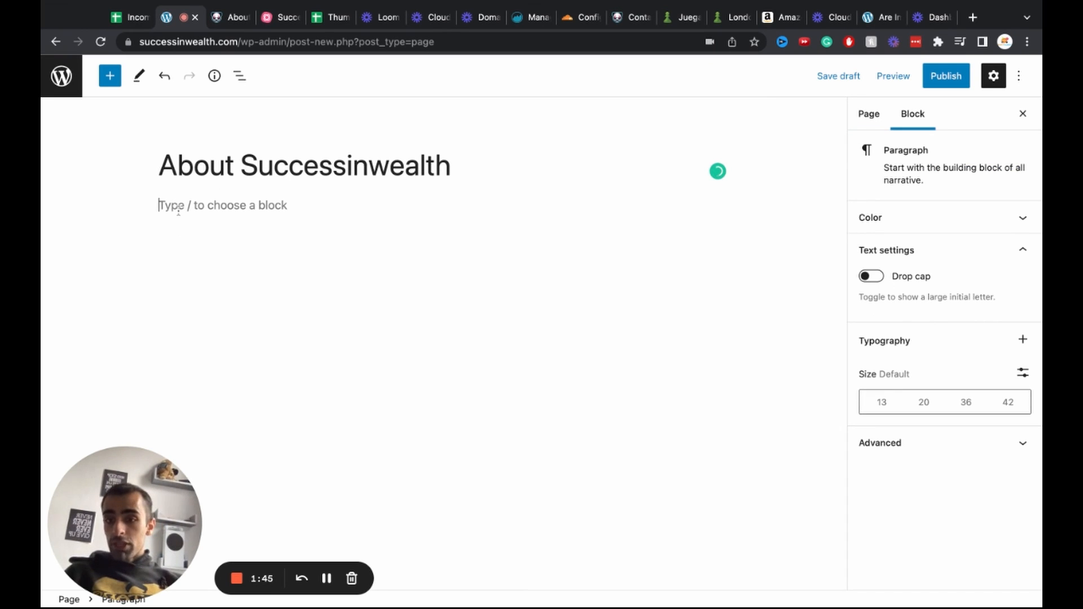
pyautogui.write('I')
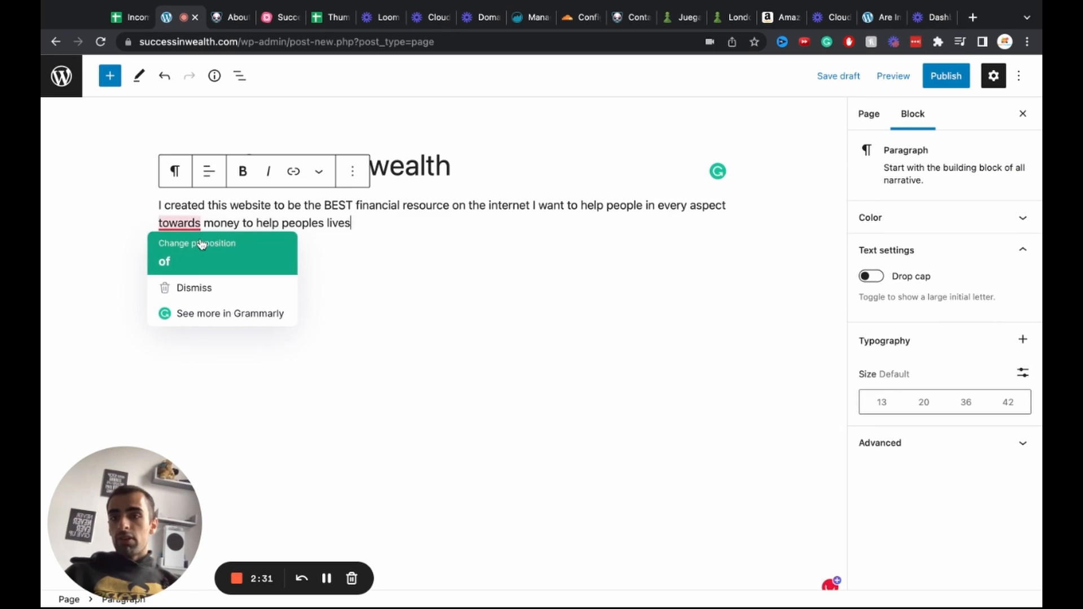
pyautogui.click(169, 262)
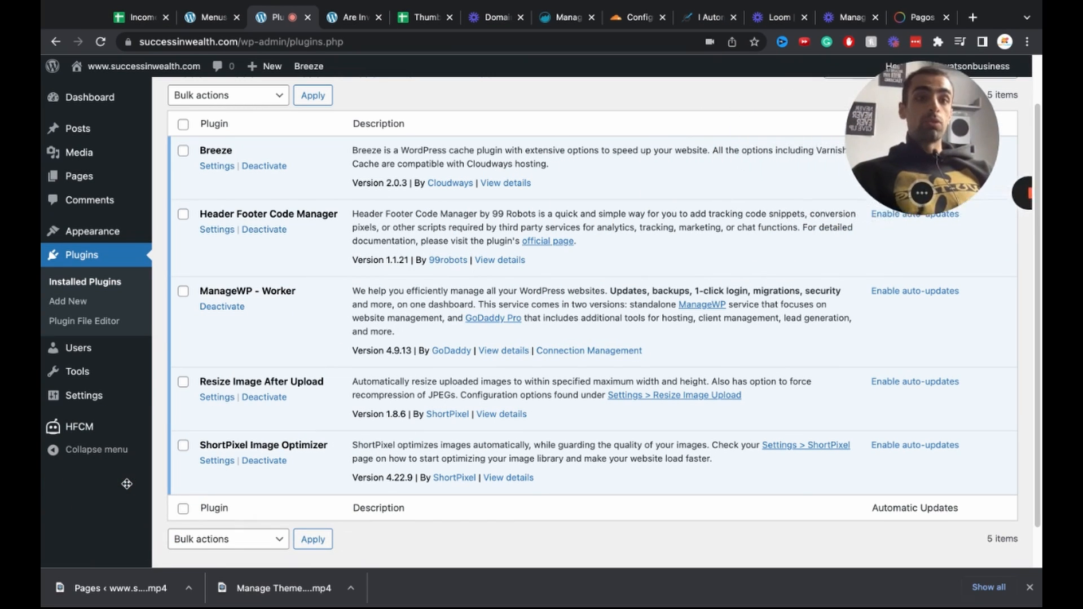
# Step: Replace the admin user's e-mail nickname with their first name
pyautogui.click(75, 351)
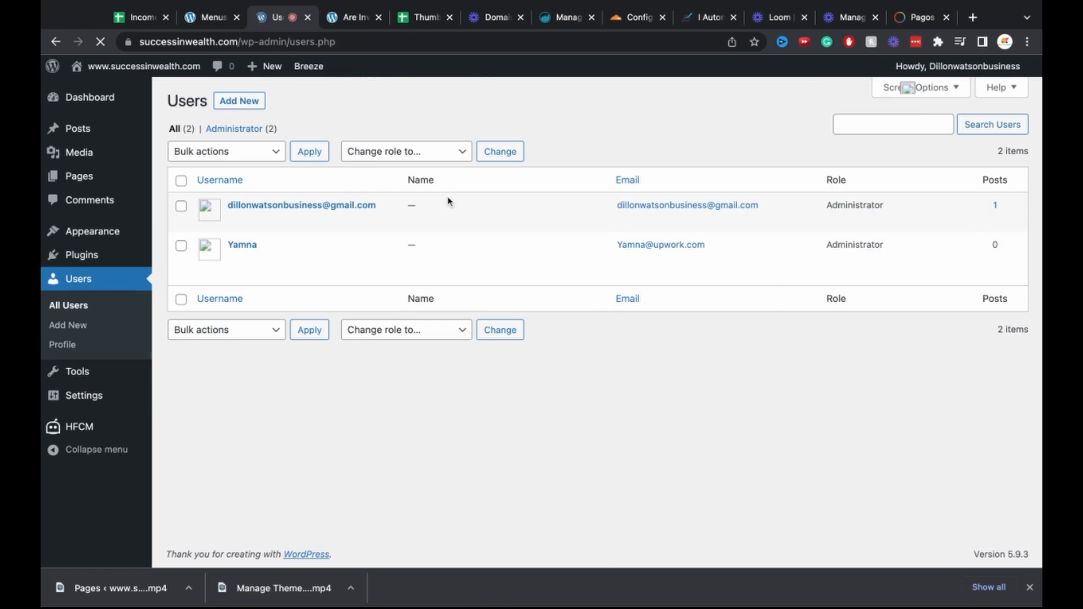
pyautogui.click(235, 220)
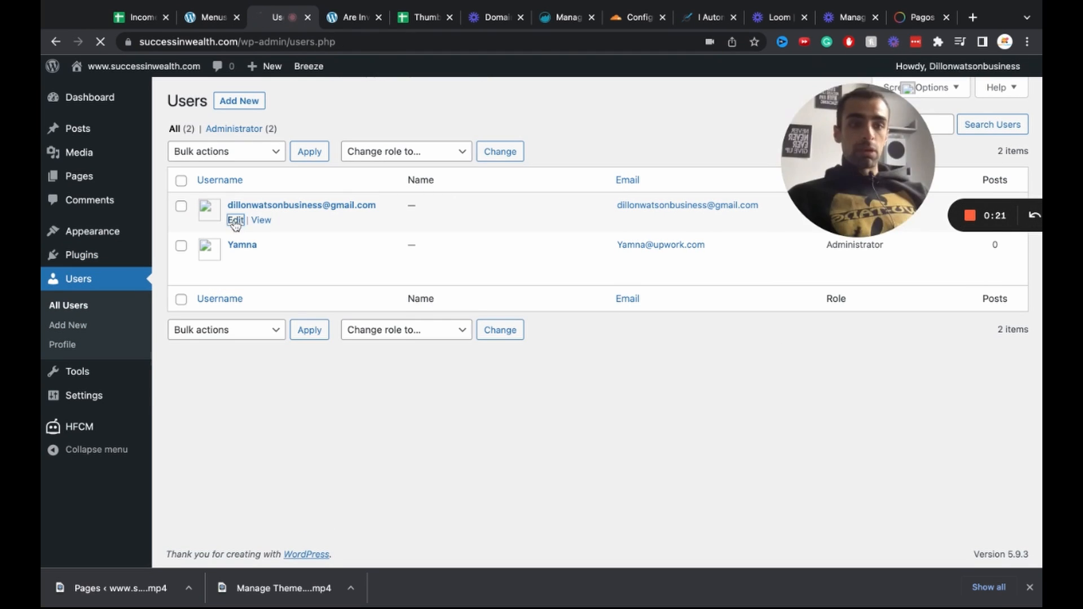
pyautogui.scroll(-6, 485, 304)
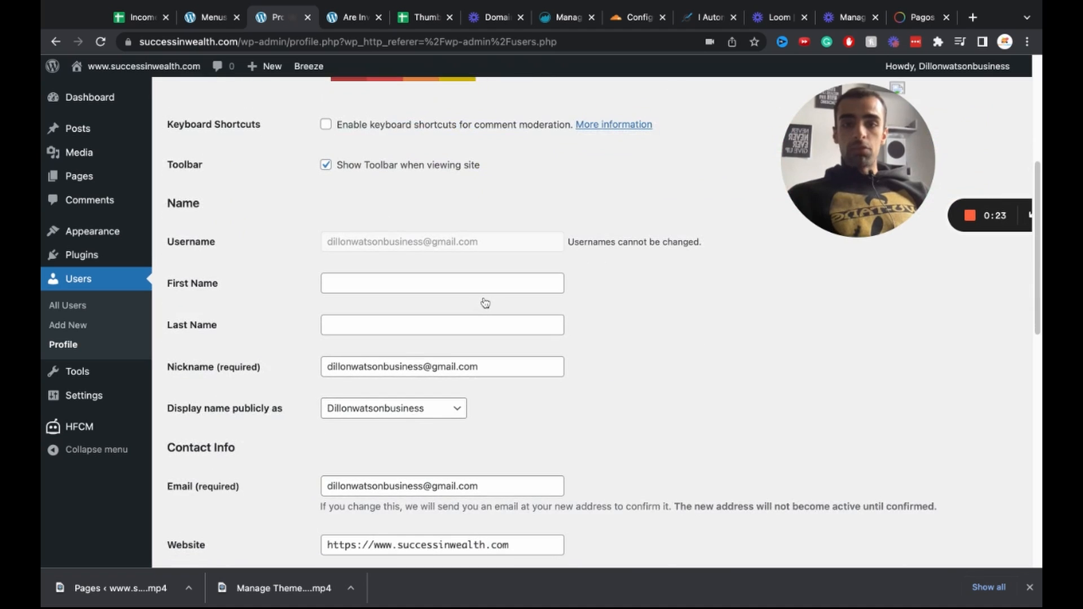
pyautogui.moveTo(502, 315); pyautogui.dragTo(277, 299)
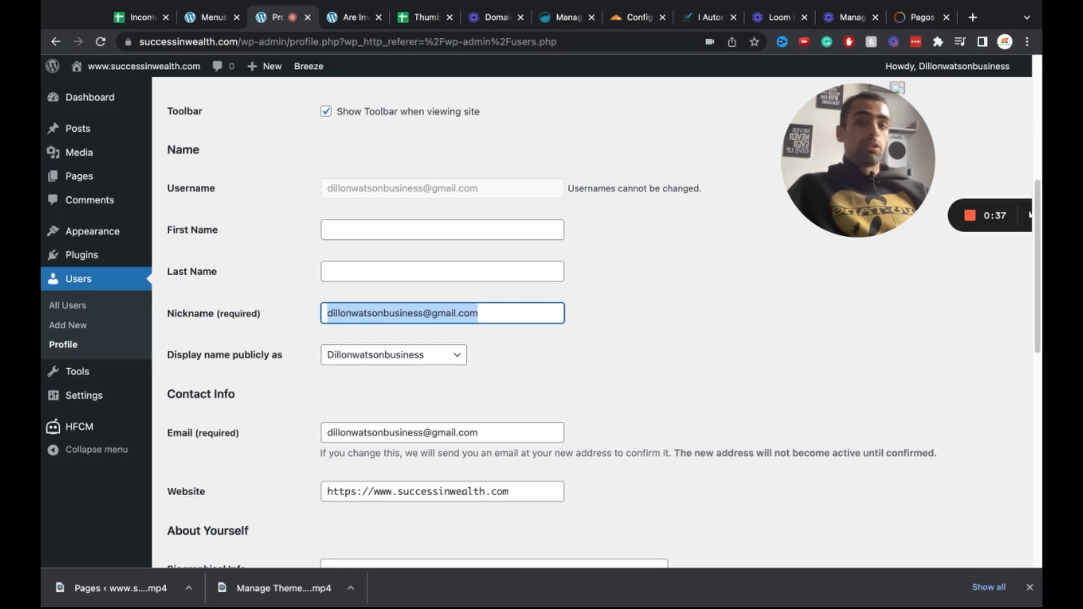
pyautogui.write('Dillon')
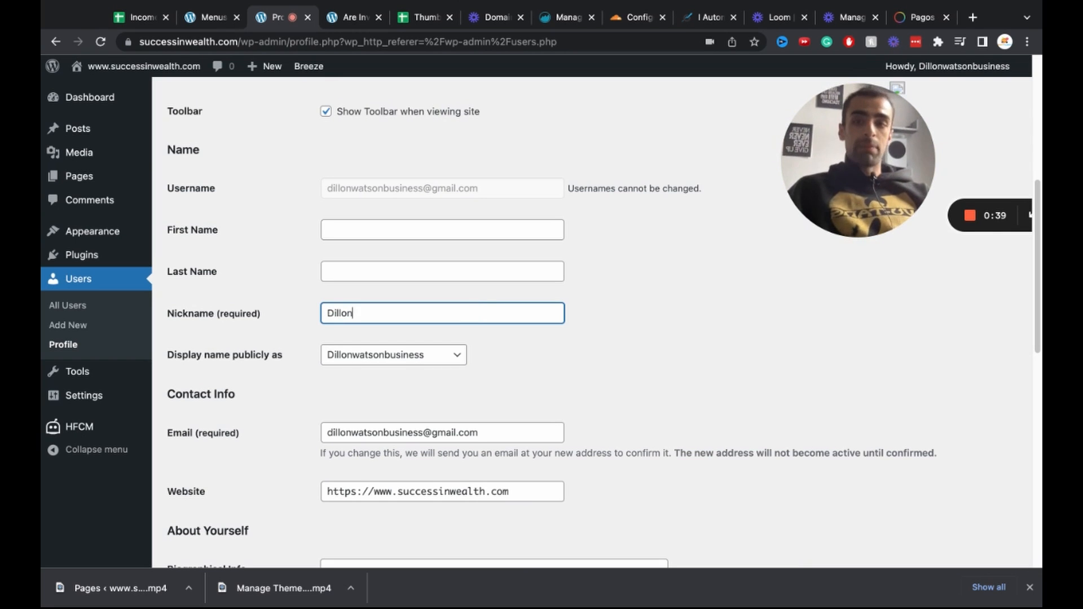
# Step: Set the public display name to the first name and update the profile
pyautogui.scroll(-2, 282, 266)
pyautogui.moveTo(288, 293); pyautogui.dragTo(181, 289)
pyautogui.click(350, 296)
pyautogui.click(351, 313)
pyautogui.scroll(-5, 293, 452)
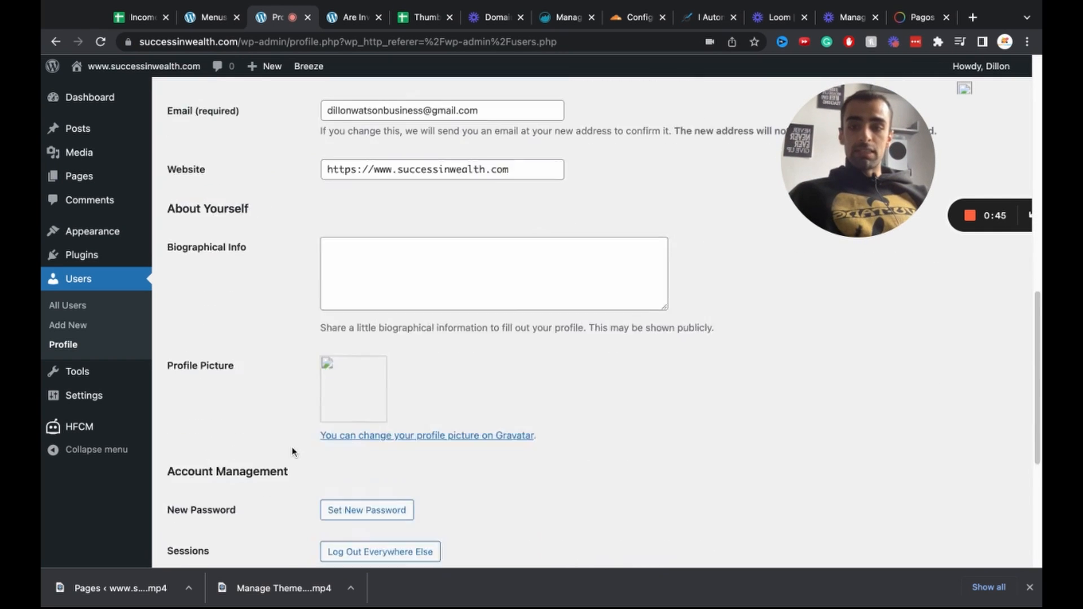
pyautogui.scroll(-5, 294, 452)
pyautogui.click(205, 495)
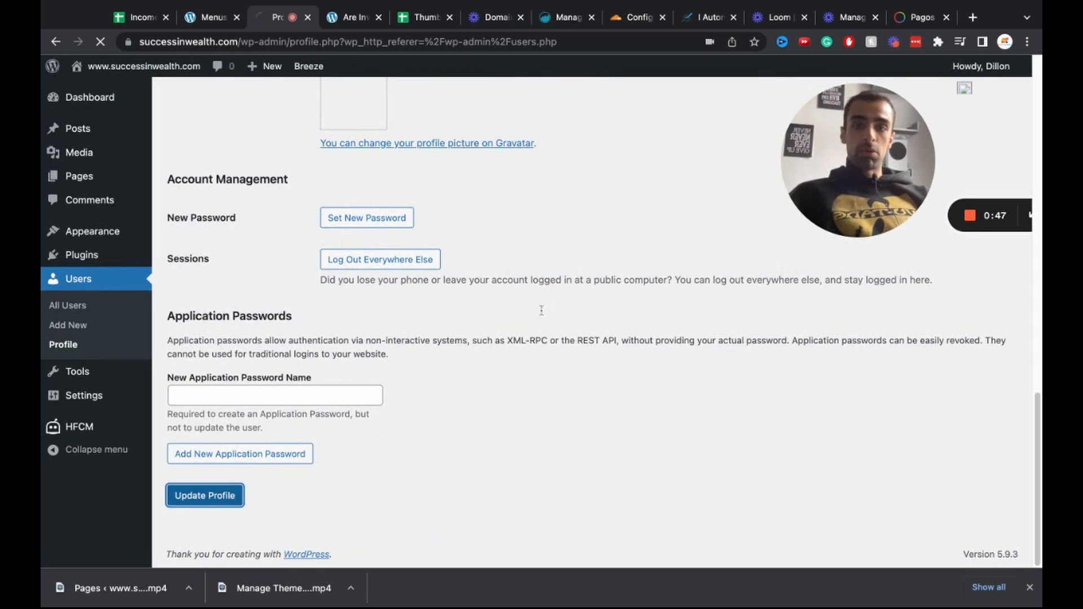
# Step: Reload the published investing post to check its byline shows the new display name
pyautogui.click(350, 19)
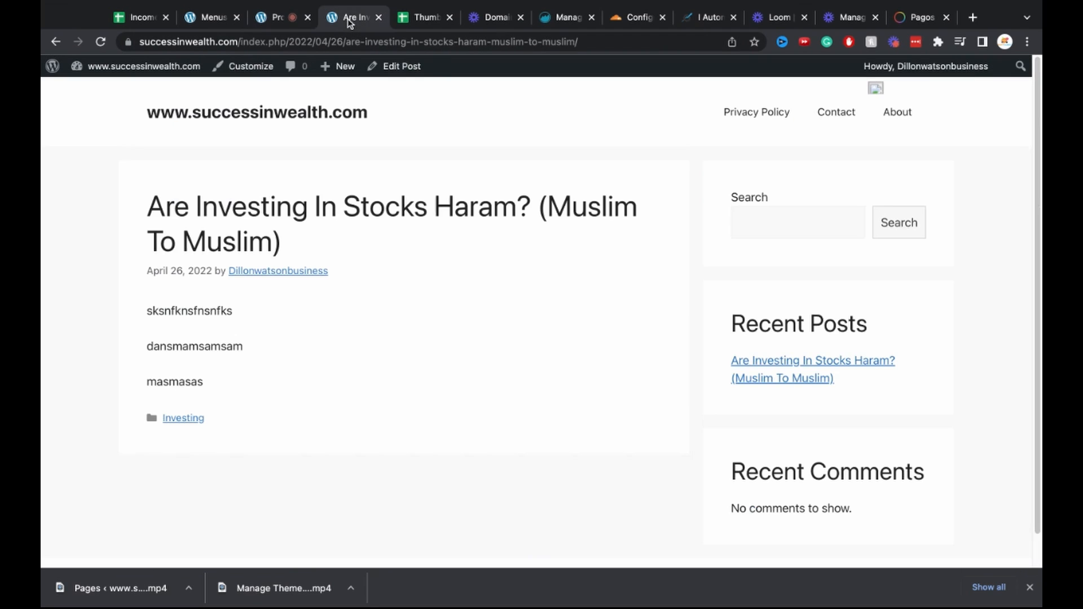
pyautogui.click(100, 41)
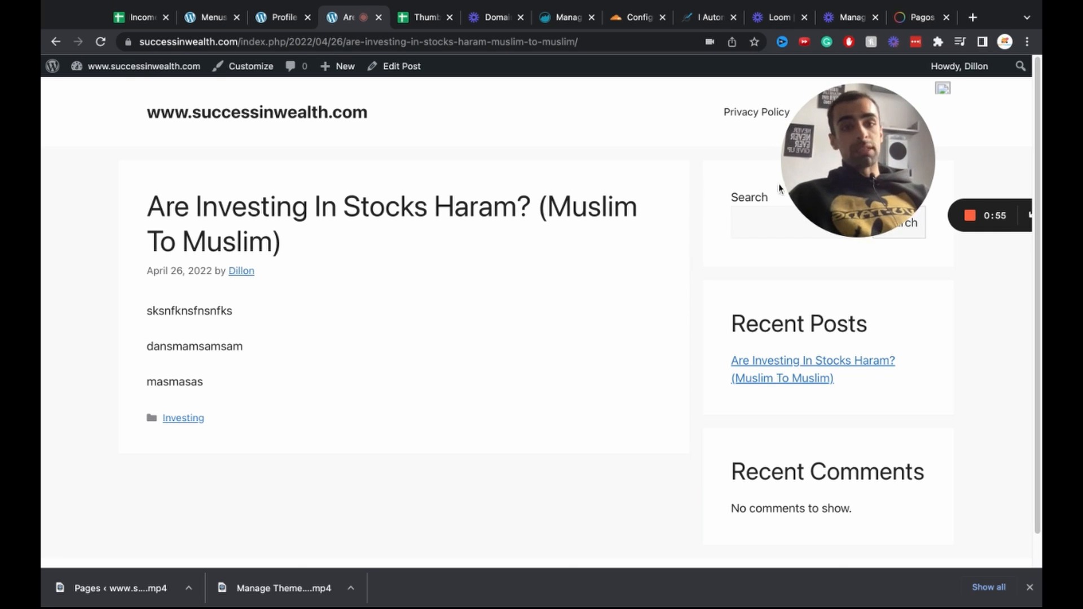
pyautogui.moveTo(825, 164); pyautogui.dragTo(553, 347)
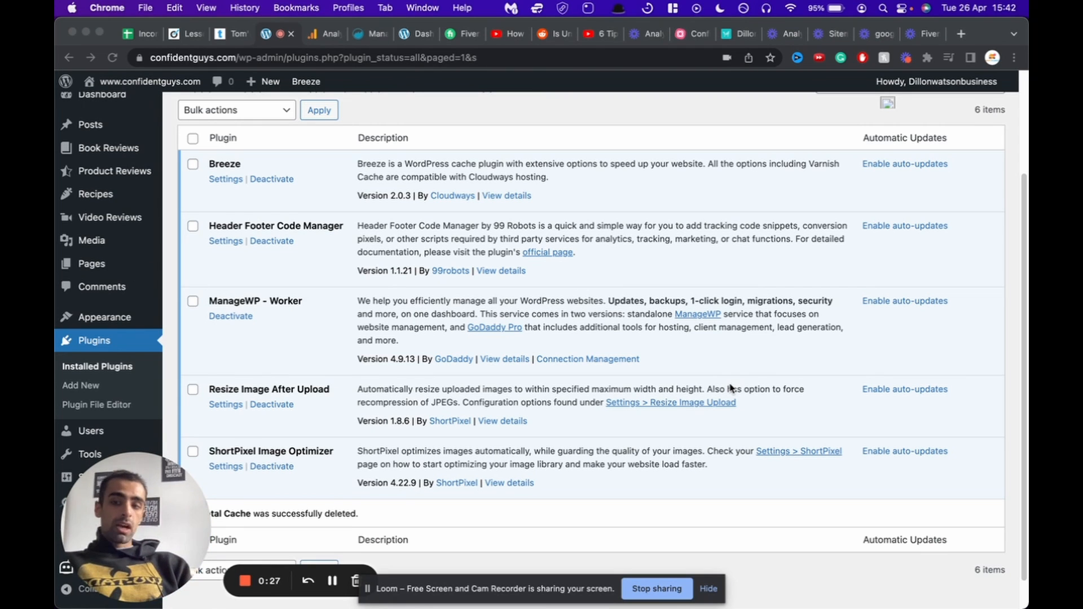
pyautogui.scroll(2, 790, 285)
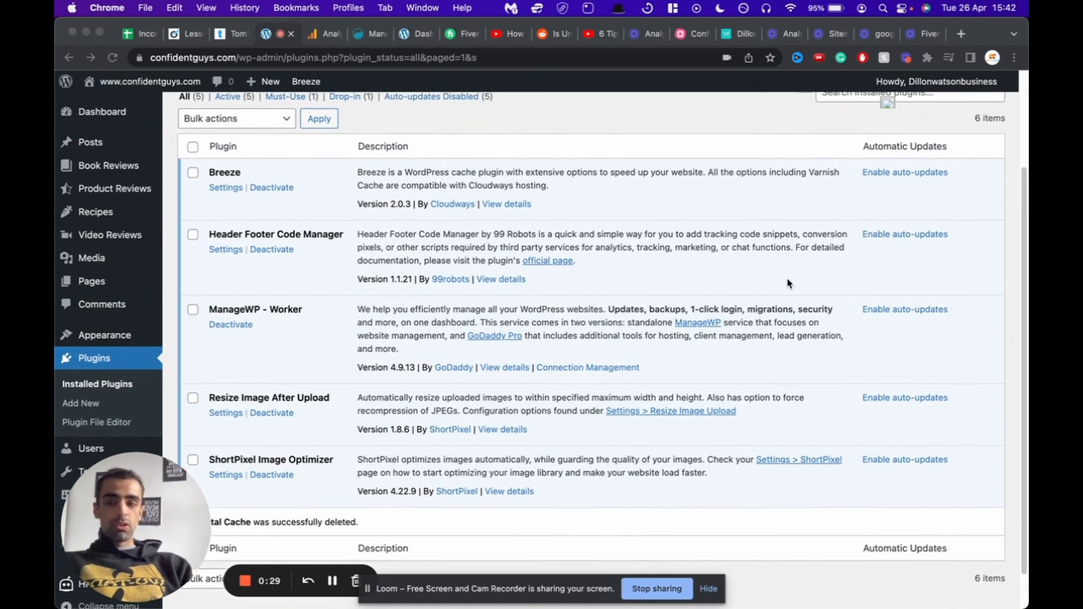
pyautogui.scroll(-2, 566, 277)
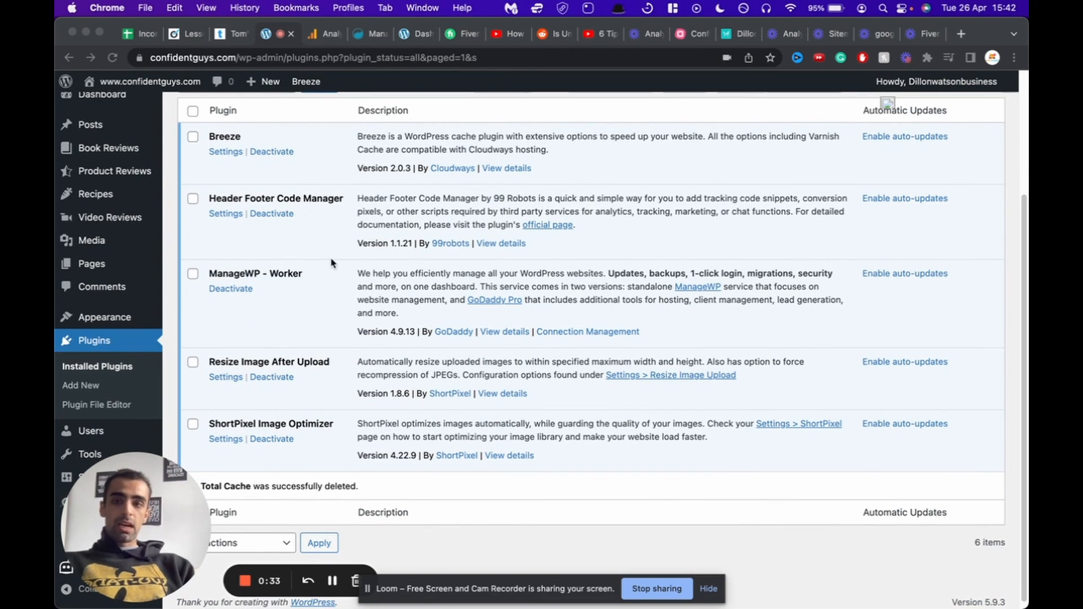
pyautogui.scroll(-1, 332, 262)
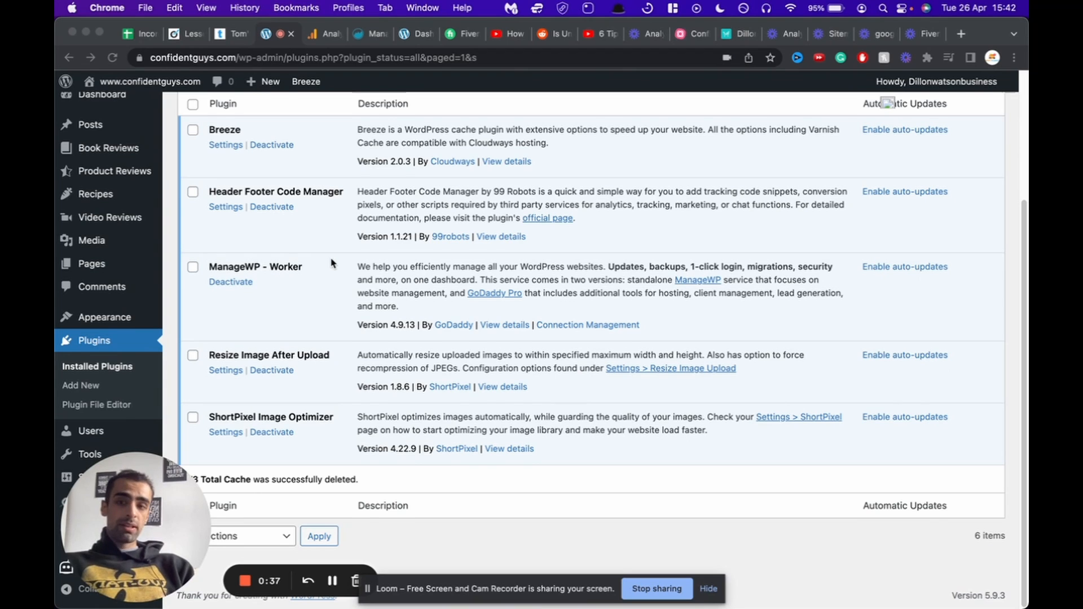
pyautogui.scroll(-1, 314, 305)
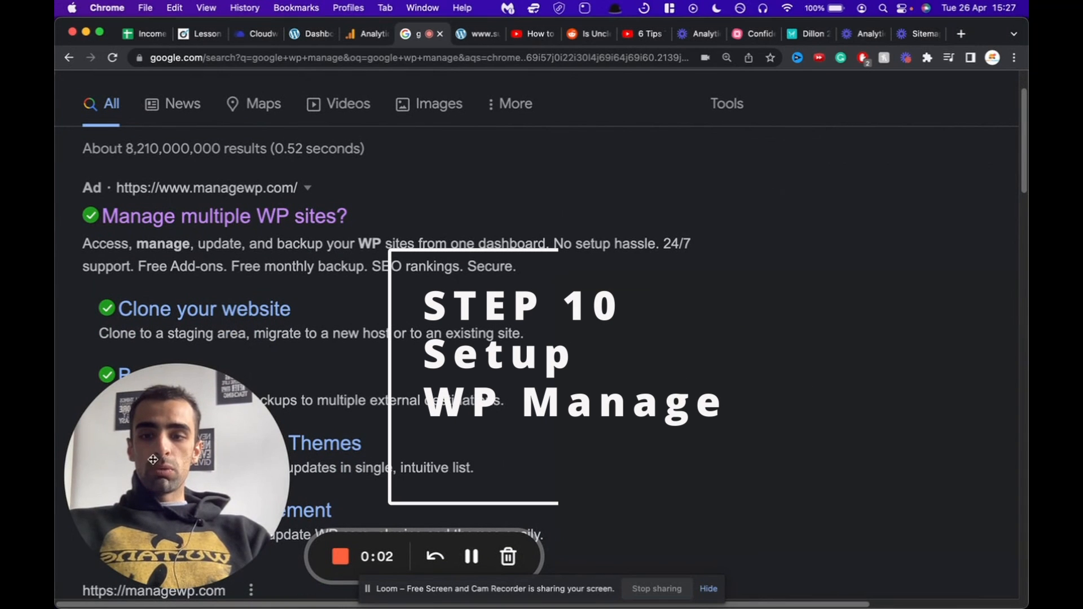
# Step: Follow the 'Manage multiple WP sites?' ManageWP ad from the Google results
pyautogui.moveTo(164, 472); pyautogui.dragTo(665, 488)
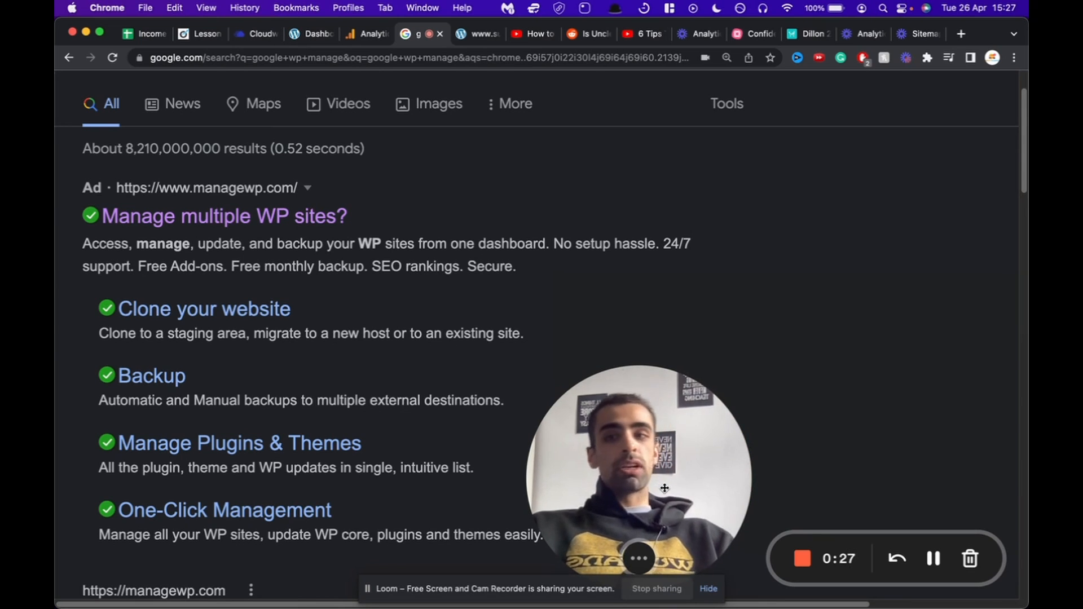
pyautogui.moveTo(121, 228)
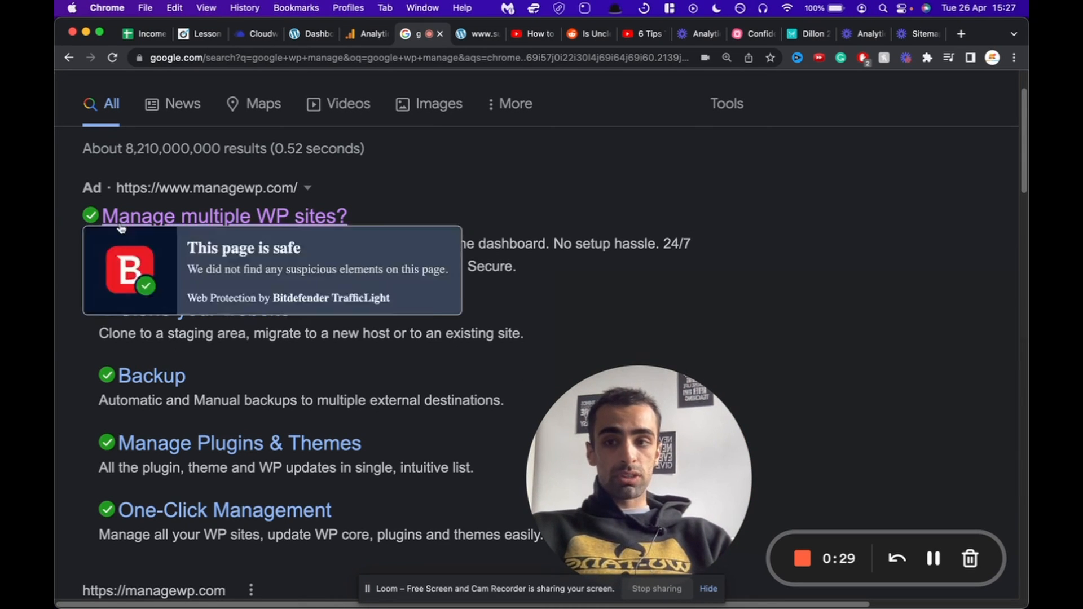
pyautogui.click(154, 224)
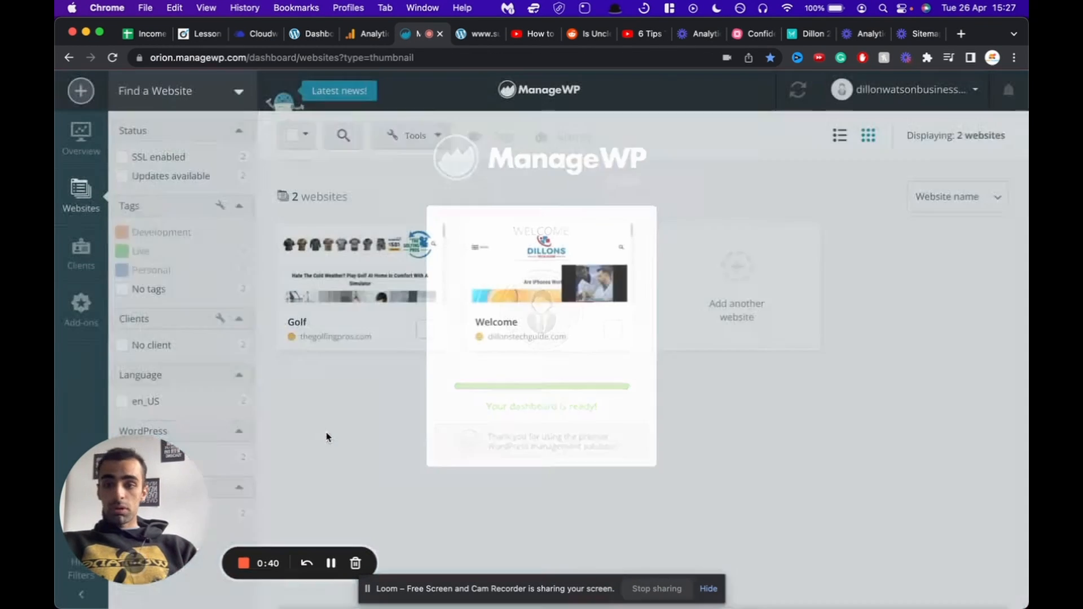
# Step: Start adding another website in ManageWP and paste the site URL into its field
pyautogui.moveTo(609, 303)
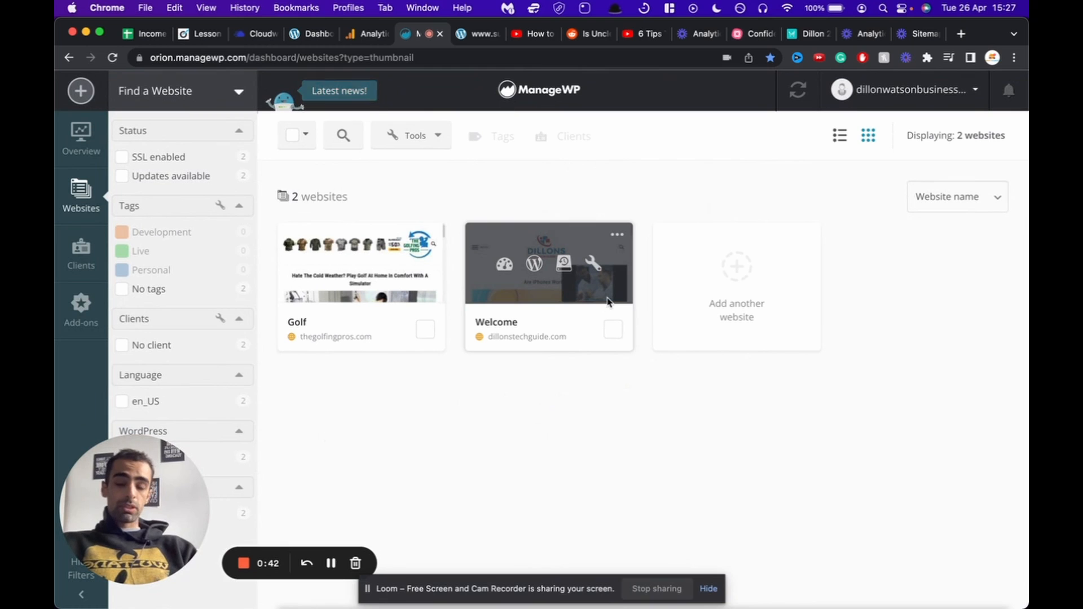
pyautogui.click(744, 281)
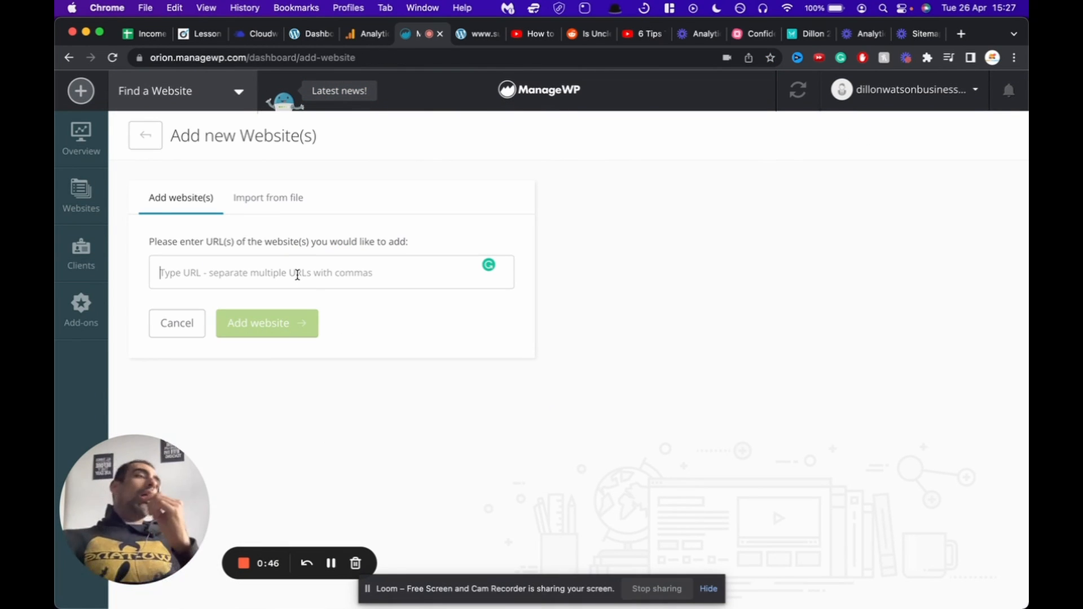
pyautogui.press('super+v')
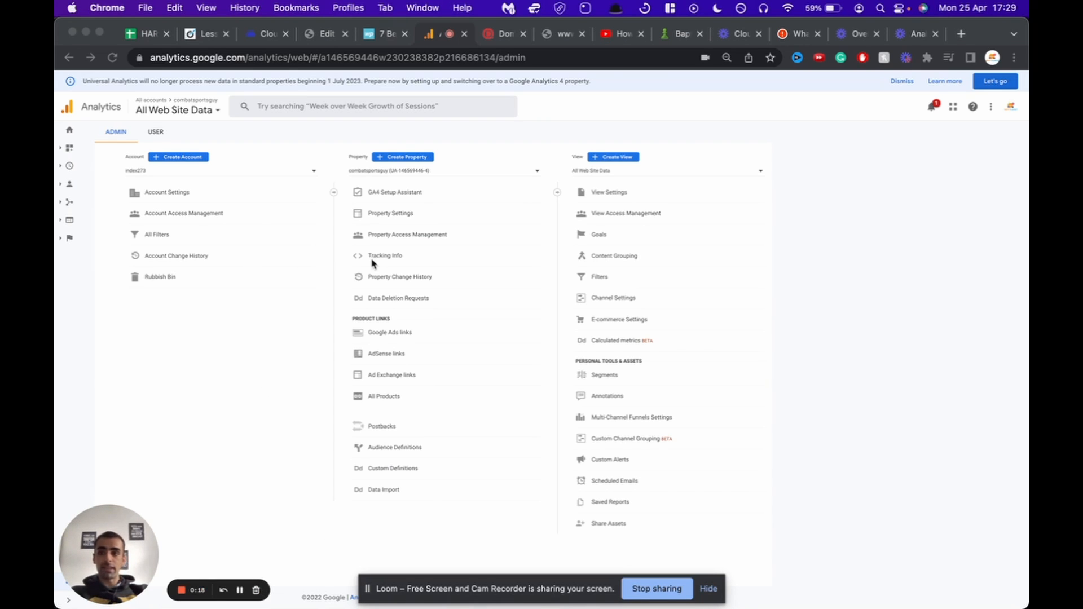
# Step: Create an Analytics property named wealthinsuccess.com with UK time zone and British Pound currency
pyautogui.click(124, 546)
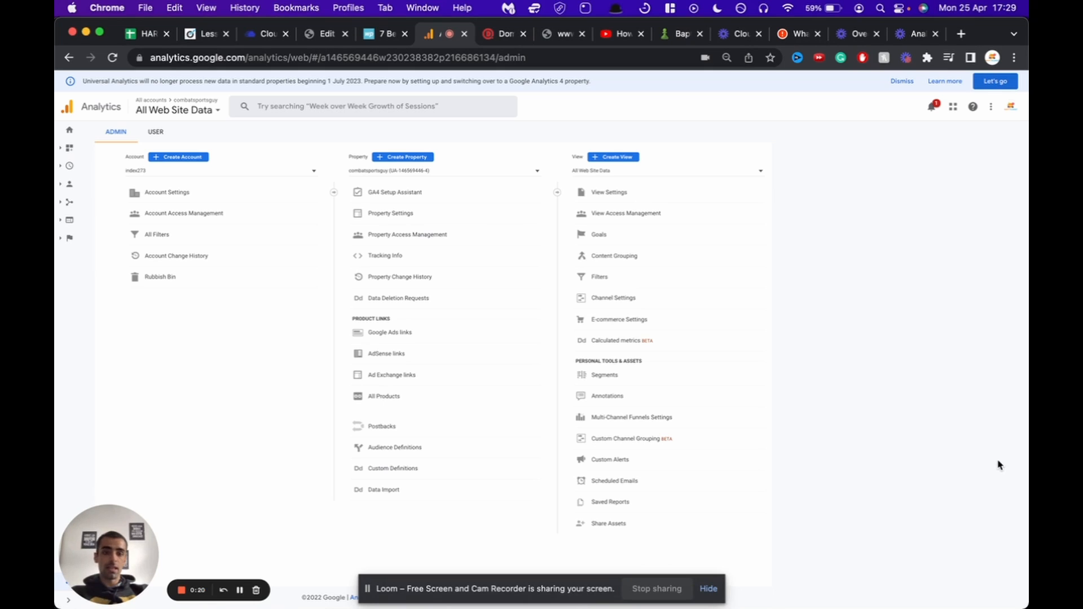
pyautogui.moveTo(118, 546); pyautogui.dragTo(830, 513)
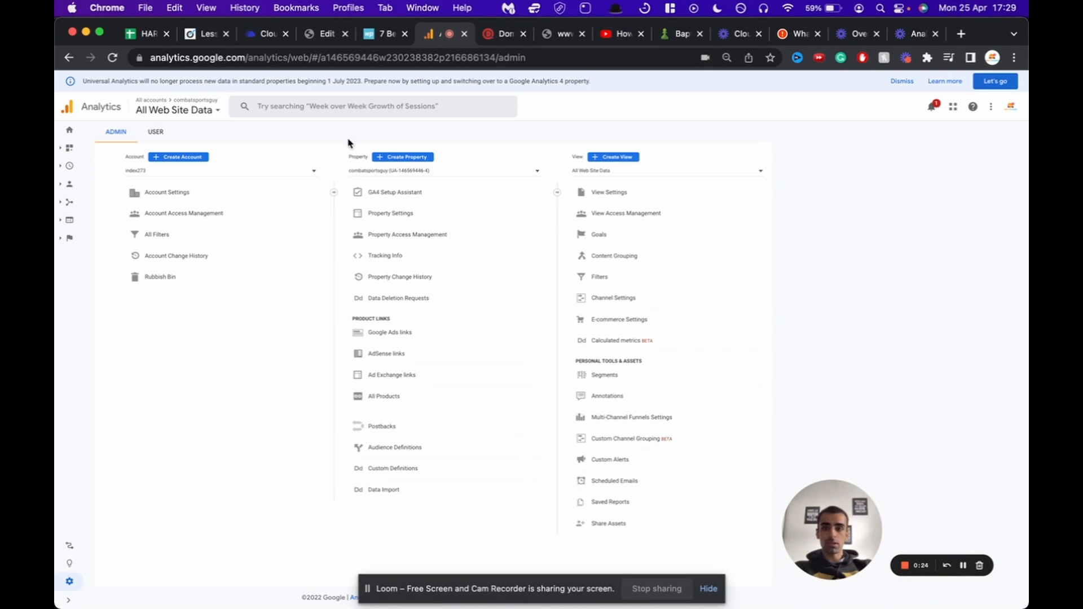
pyautogui.click(387, 157)
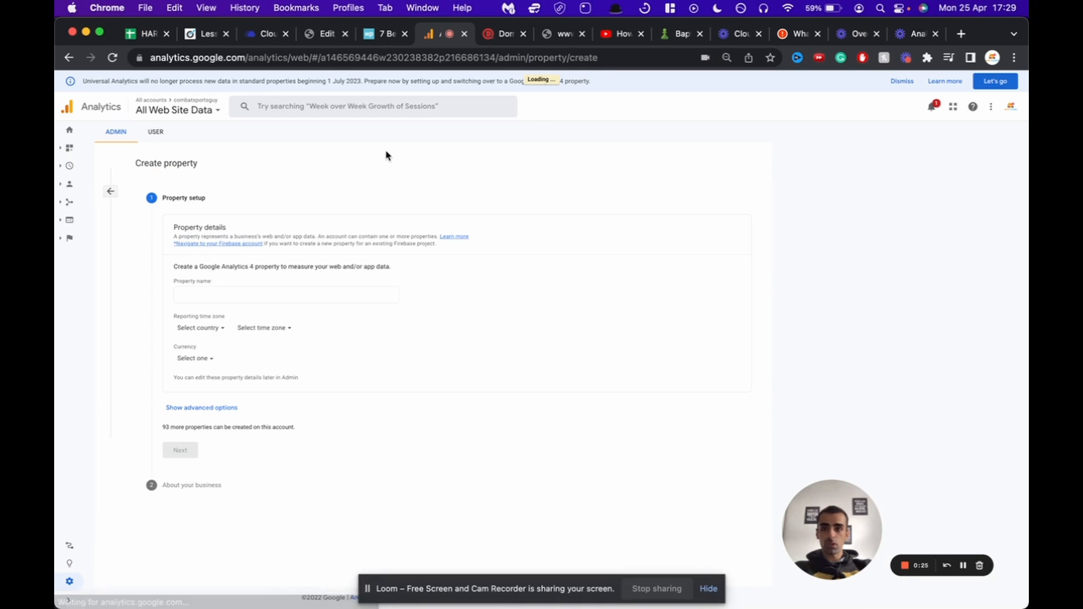
pyautogui.click(214, 292)
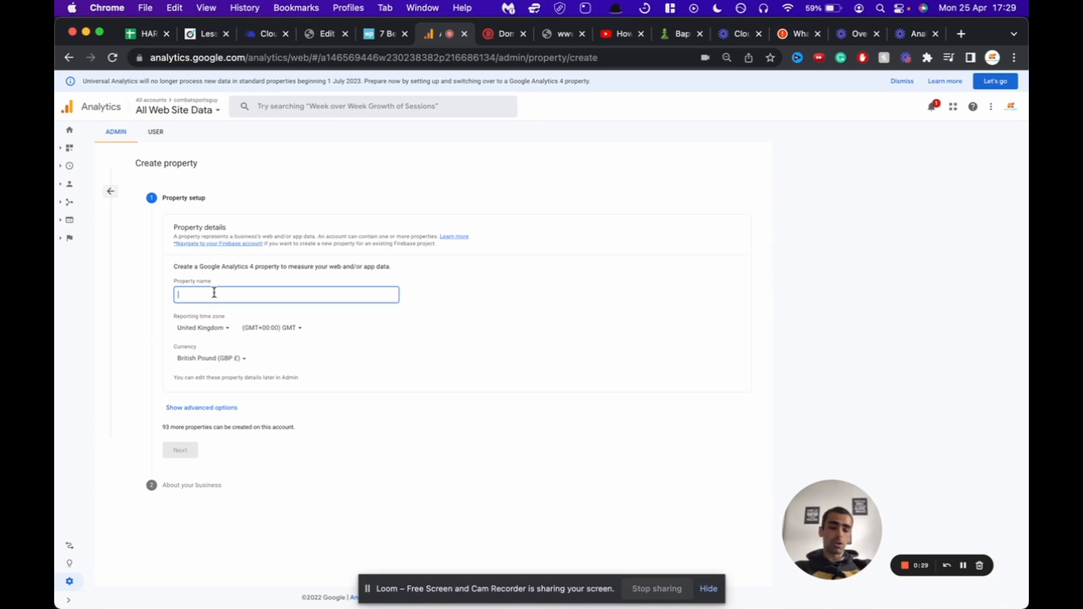
pyautogui.write('althinsuccess.com')
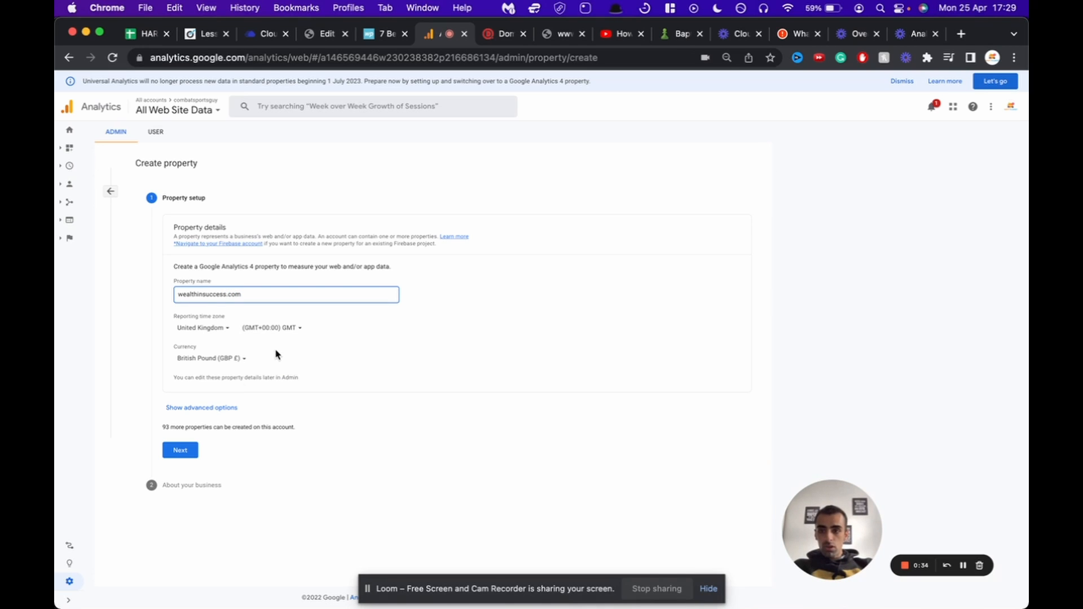
pyautogui.click(180, 450)
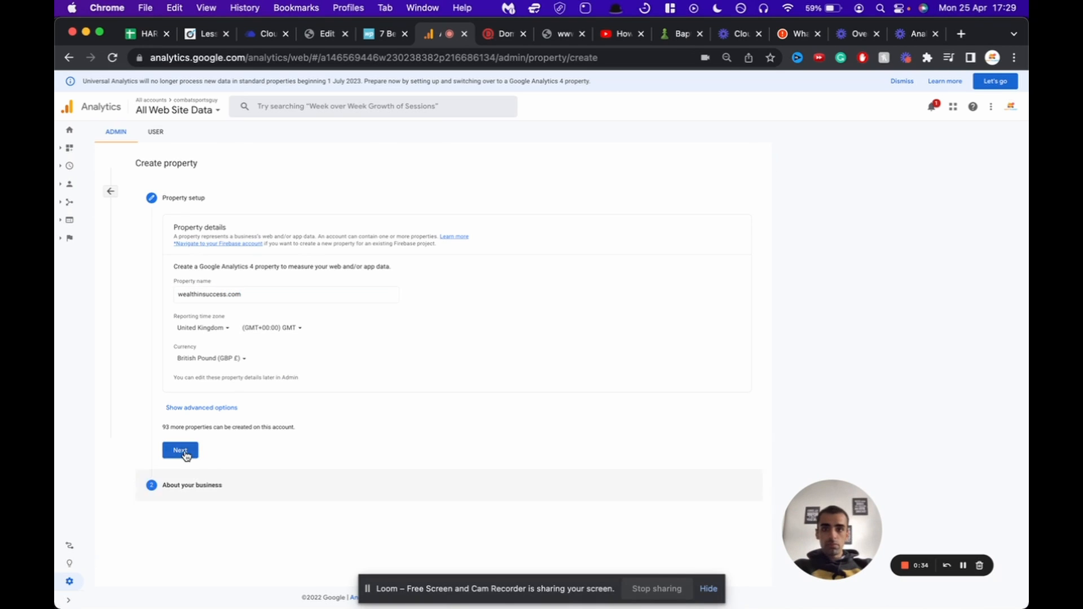
pyautogui.click(182, 568)
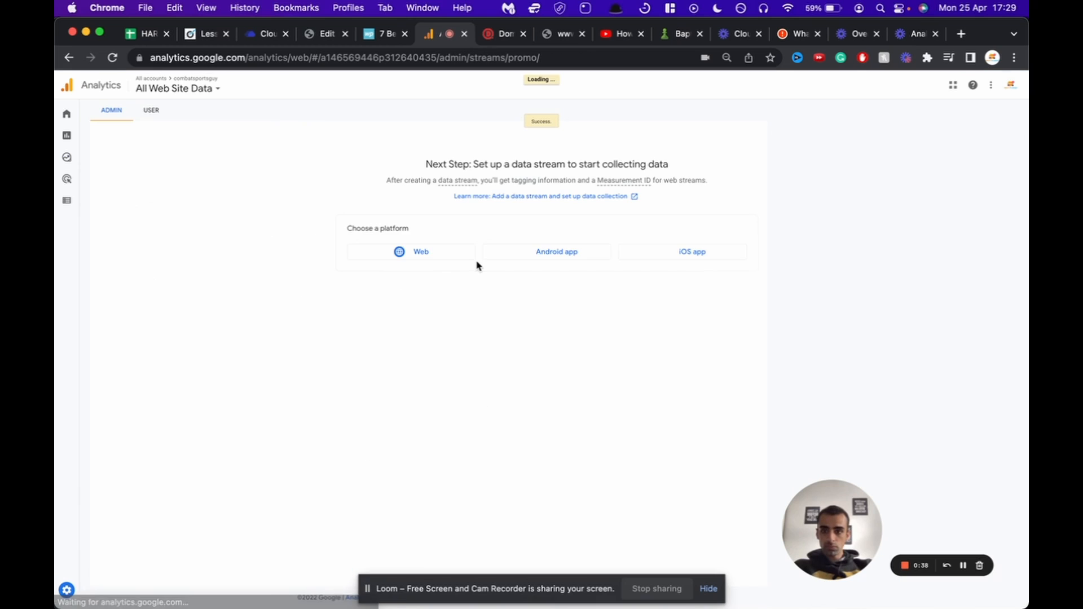
pyautogui.click(350, 256)
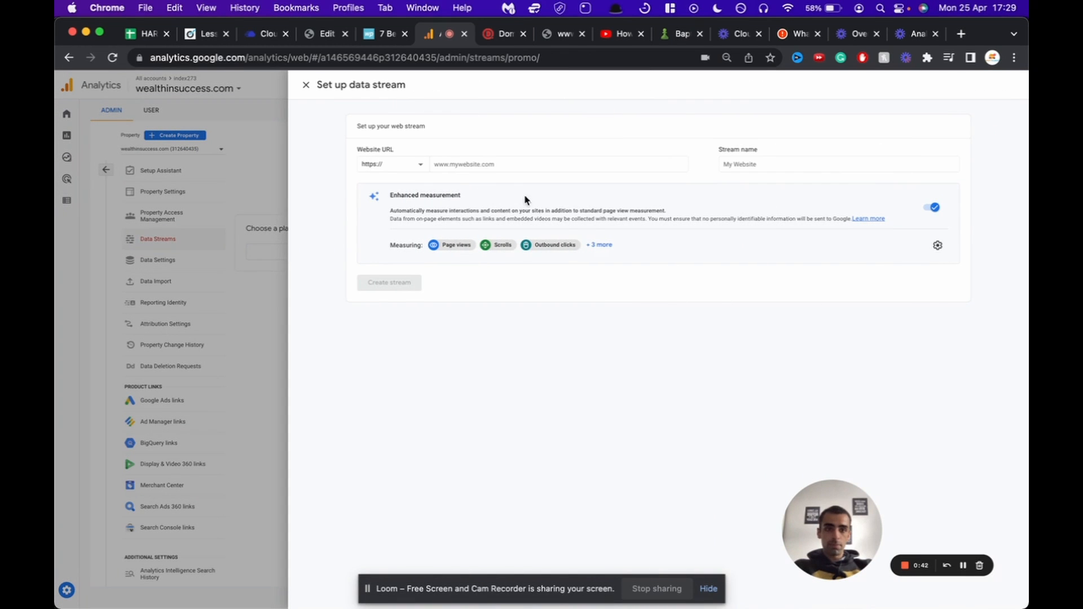
pyautogui.click(454, 168)
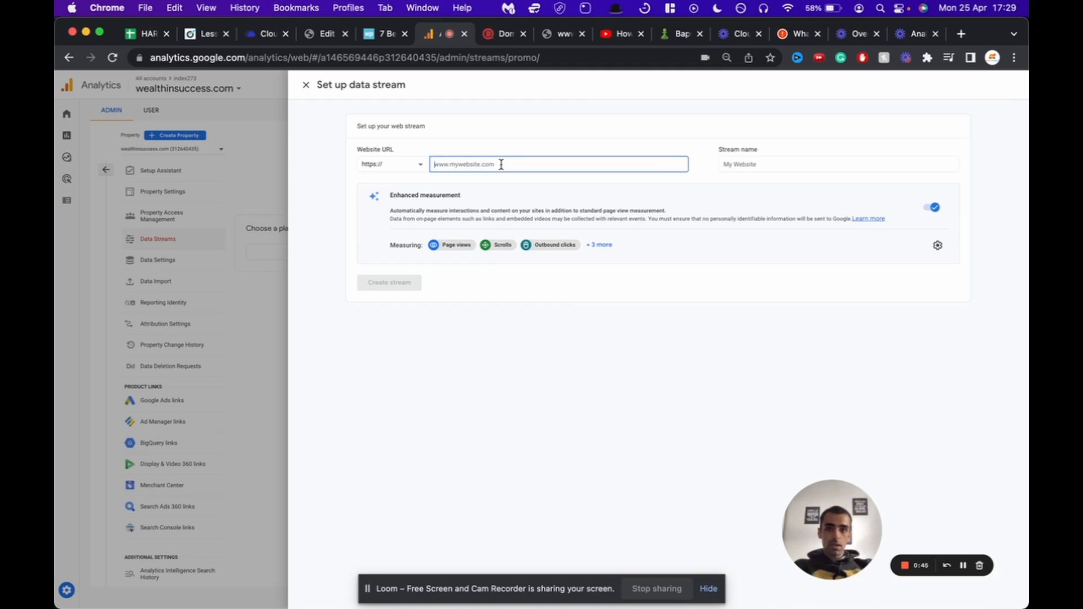
pyautogui.write('www')
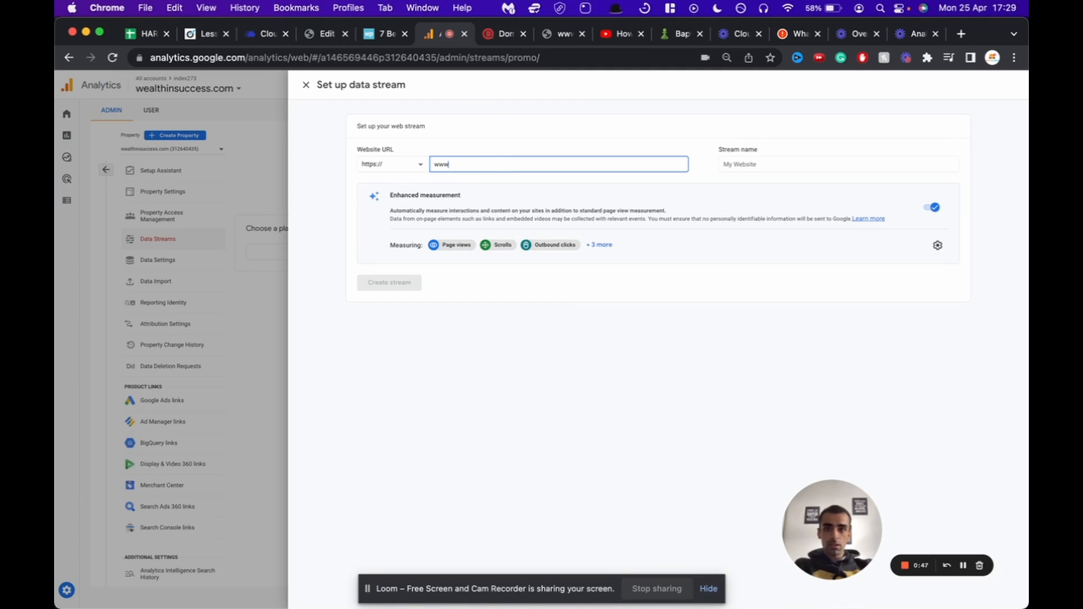
pyautogui.write('.successinwealth.com')
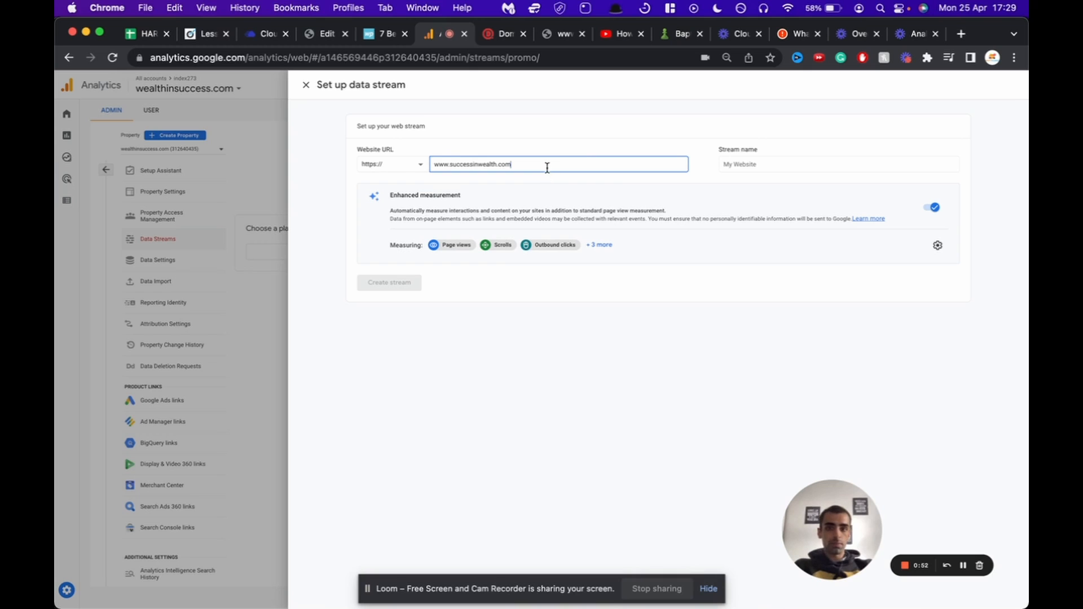
pyautogui.press('super+a')
pyautogui.press('super+c')
pyautogui.click(772, 163)
pyautogui.press('super+v')
pyautogui.click(408, 286)
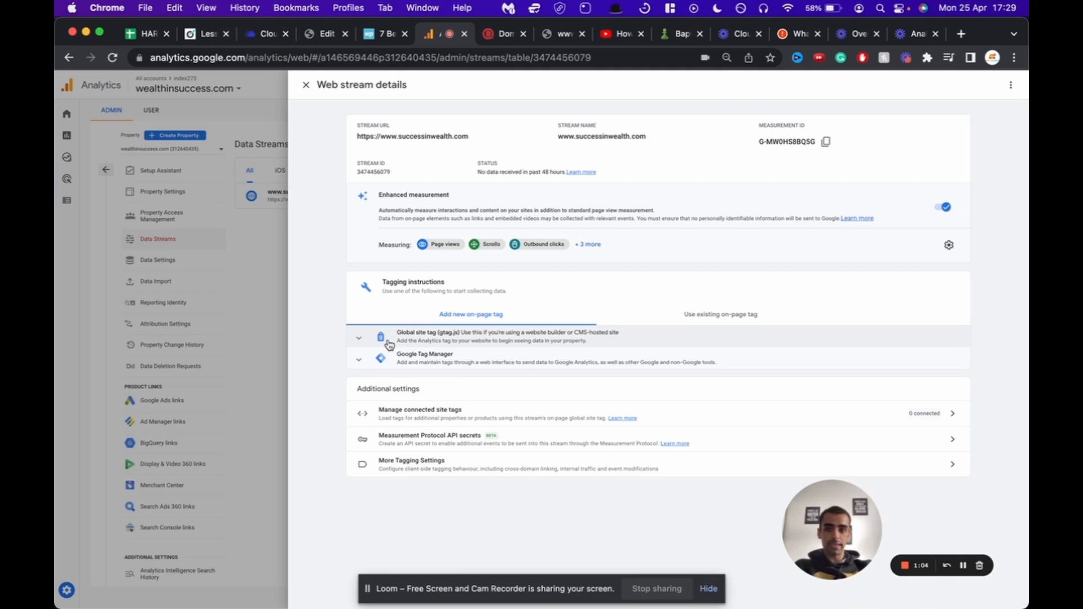
pyautogui.click(389, 341)
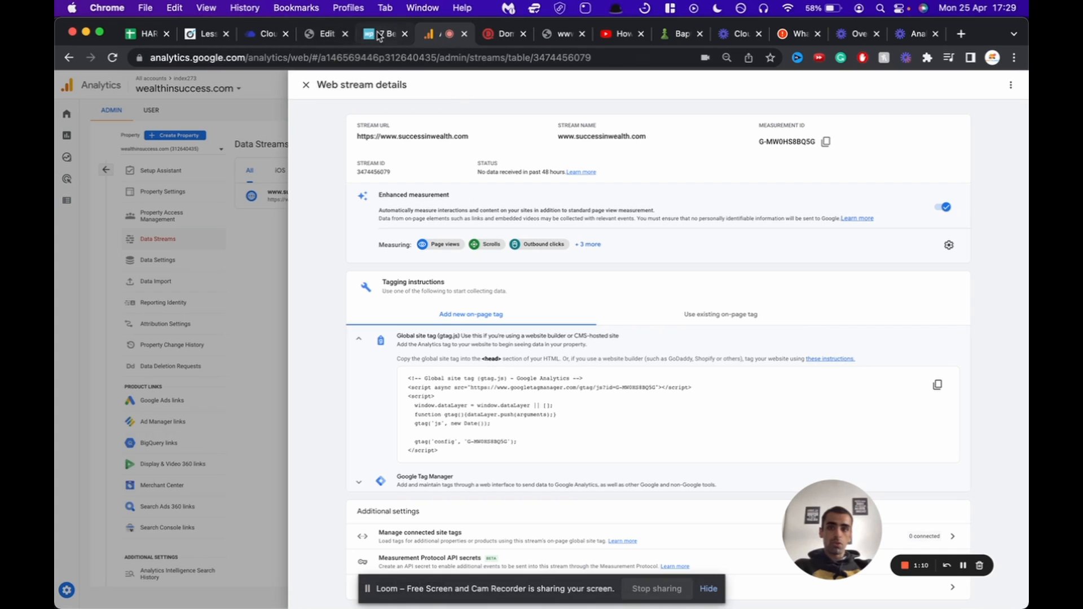
# Step: Install and activate the Header Footer Code Manager plugin in WordPress
pyautogui.click(317, 35)
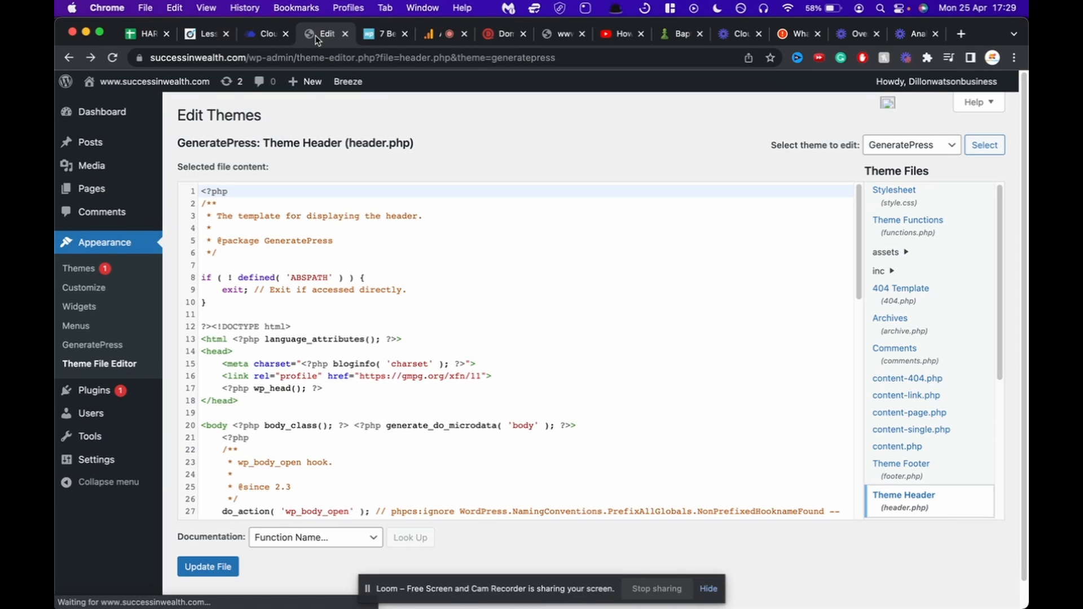
pyautogui.click(82, 395)
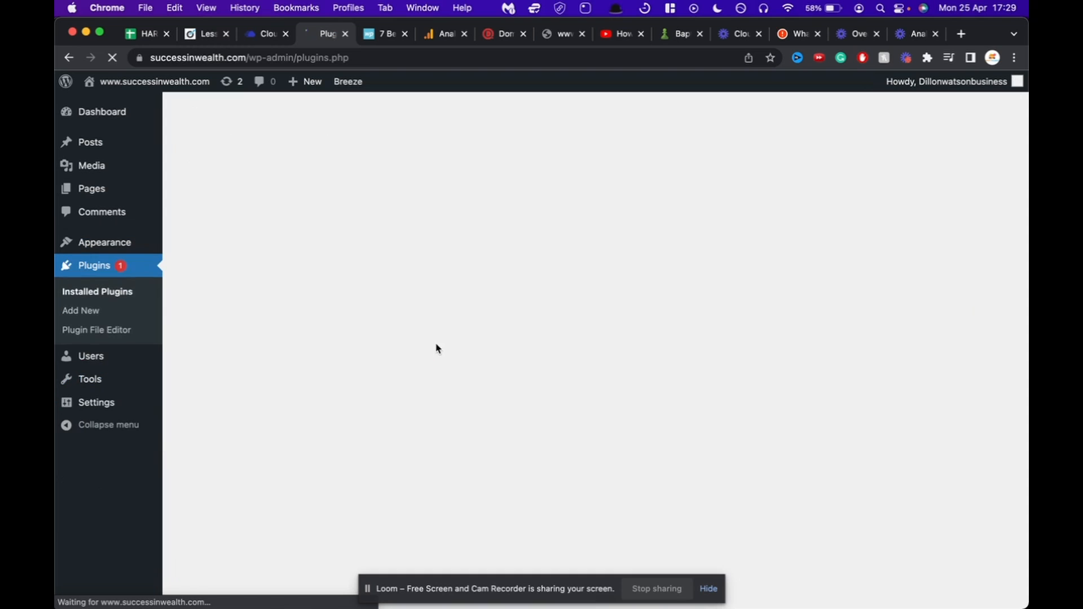
pyautogui.click(255, 116)
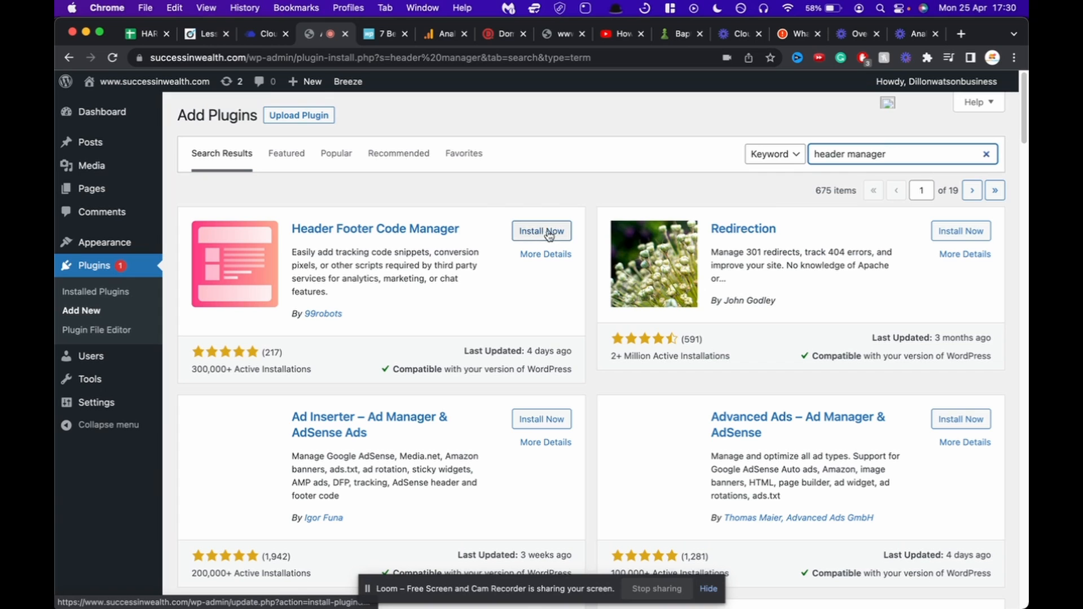
pyautogui.click(536, 233)
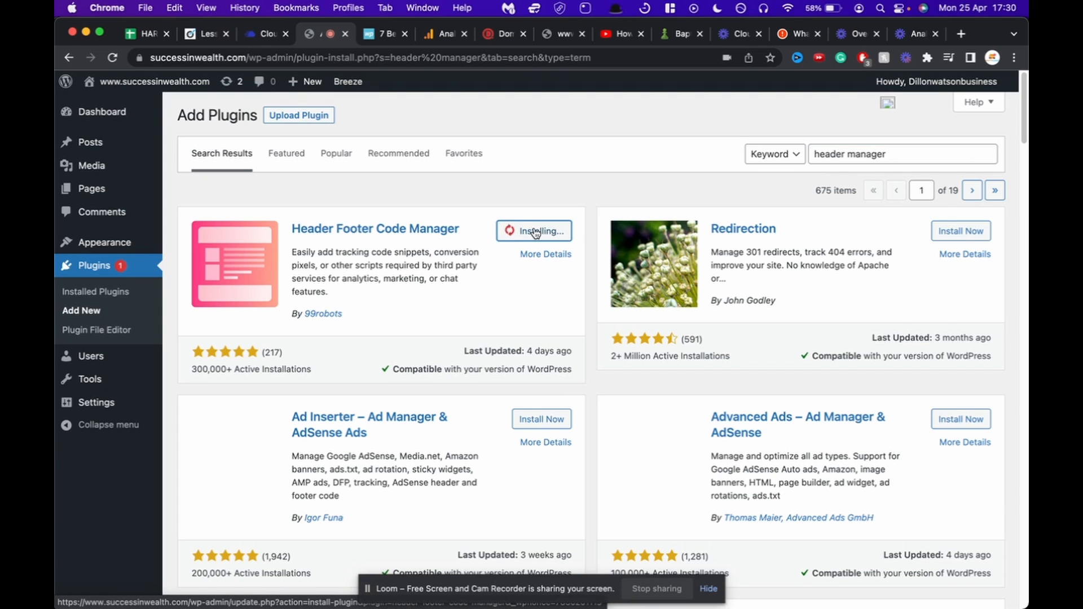
pyautogui.click(536, 231)
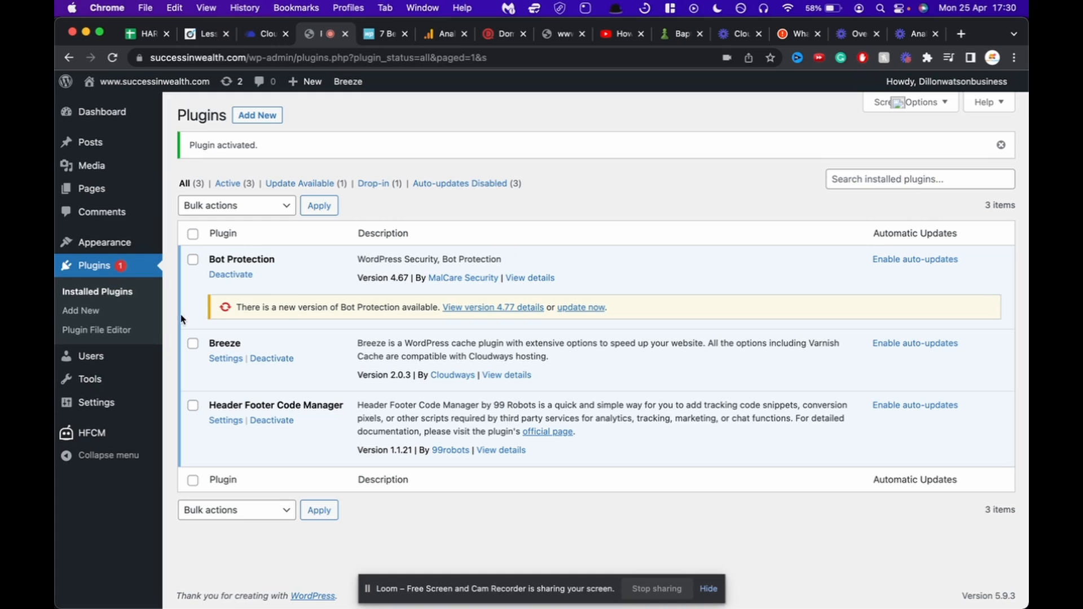
# Step: Add a site-wide header snippet named GA4 containing the pasted gtag script and save it
pyautogui.click(228, 421)
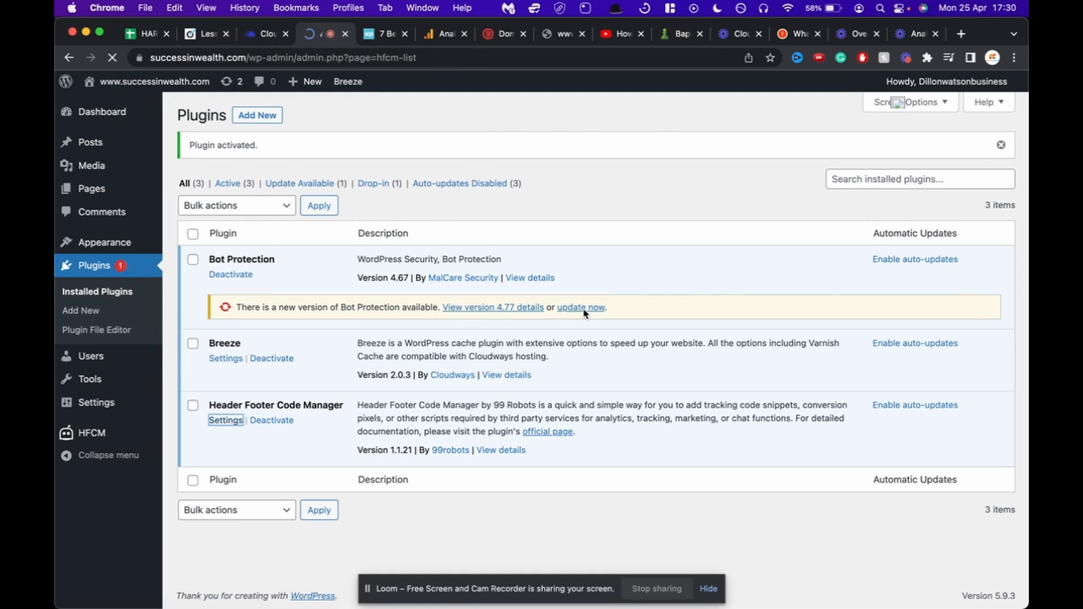
pyautogui.click(260, 117)
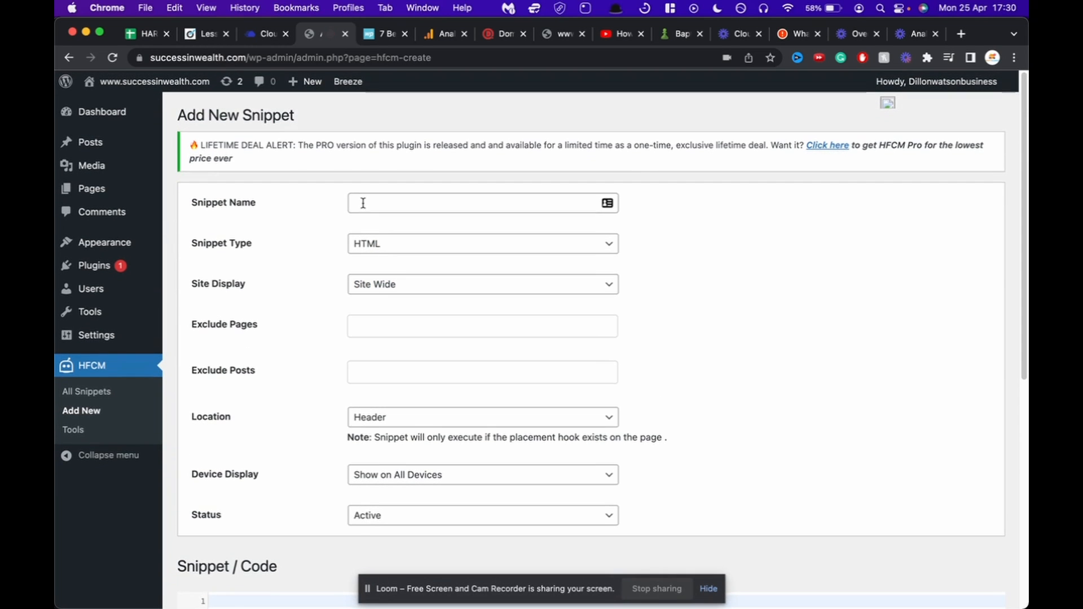
pyautogui.click(363, 203)
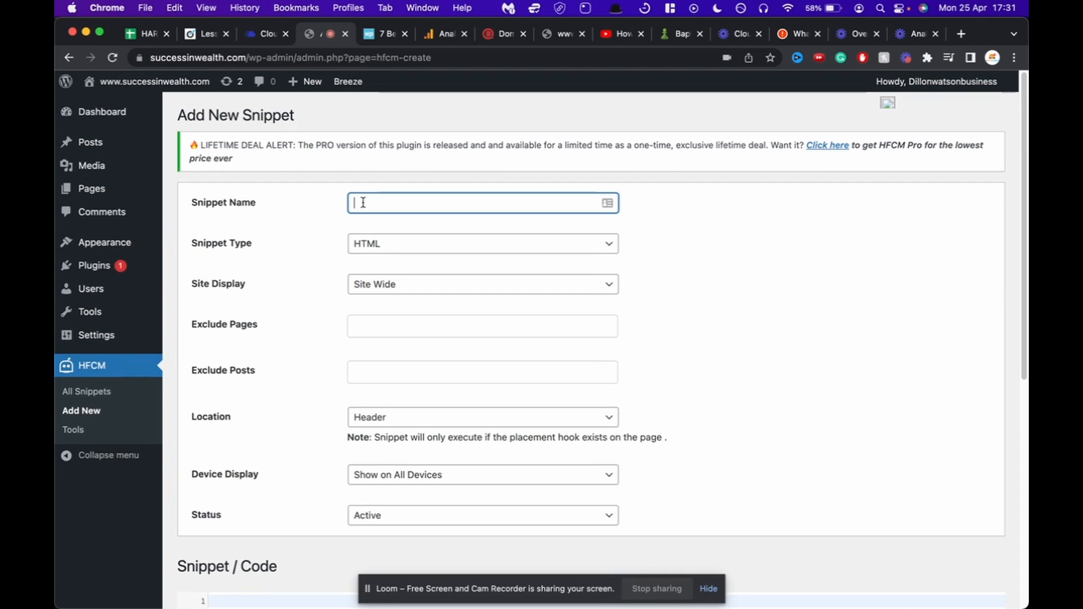
pyautogui.write('GA')
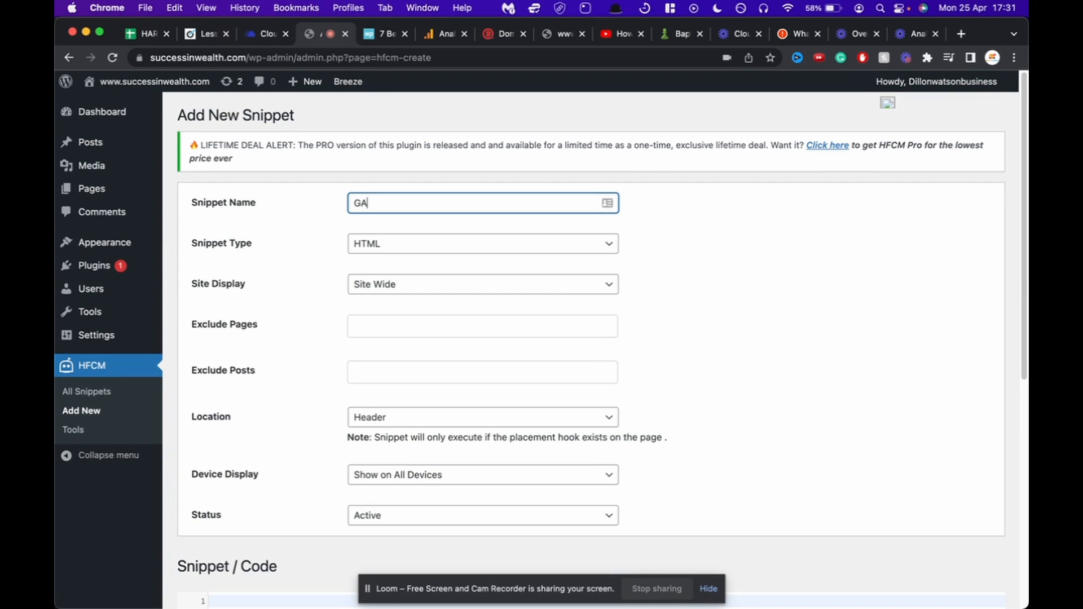
pyautogui.write('4')
pyautogui.scroll(-10, 343, 290)
pyautogui.click(343, 278)
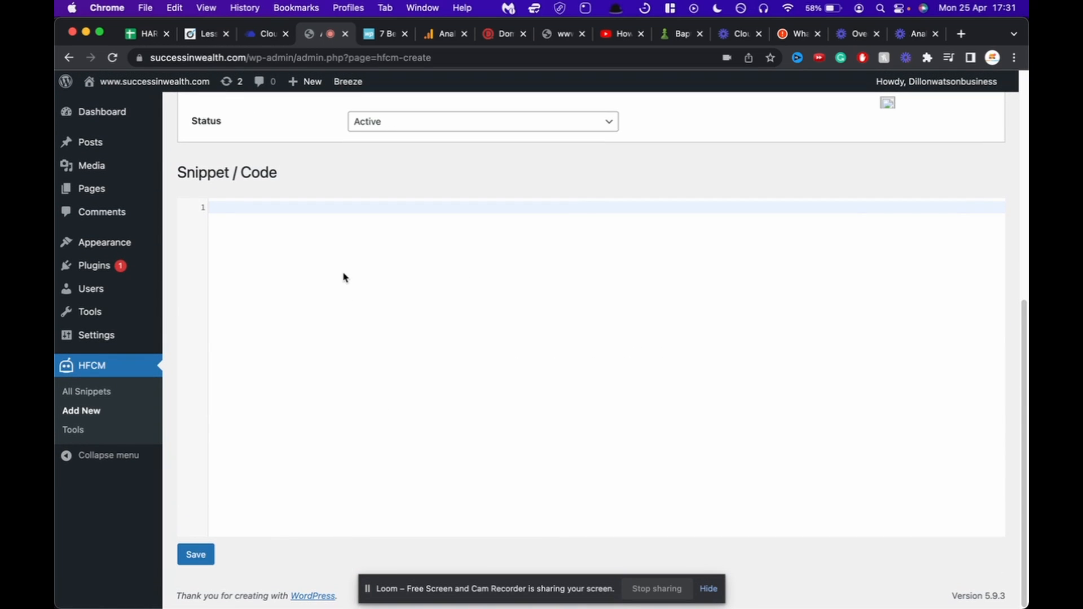
pyautogui.write('<!-- Global site tag (gtag.js) - Google Analytics --> <script async src="https://www.googletagmanager.com/gtag/js?id=G-MW0HS8BQ5G"></script> <script>   window.dataLayer = window.dataLayer || [];   function gtag(){dataLayer.push(arguments);}   gtag(\'js\', new Date());    gtag(\'config\', \'G-MW0HS8BQ5G\'); </script>')
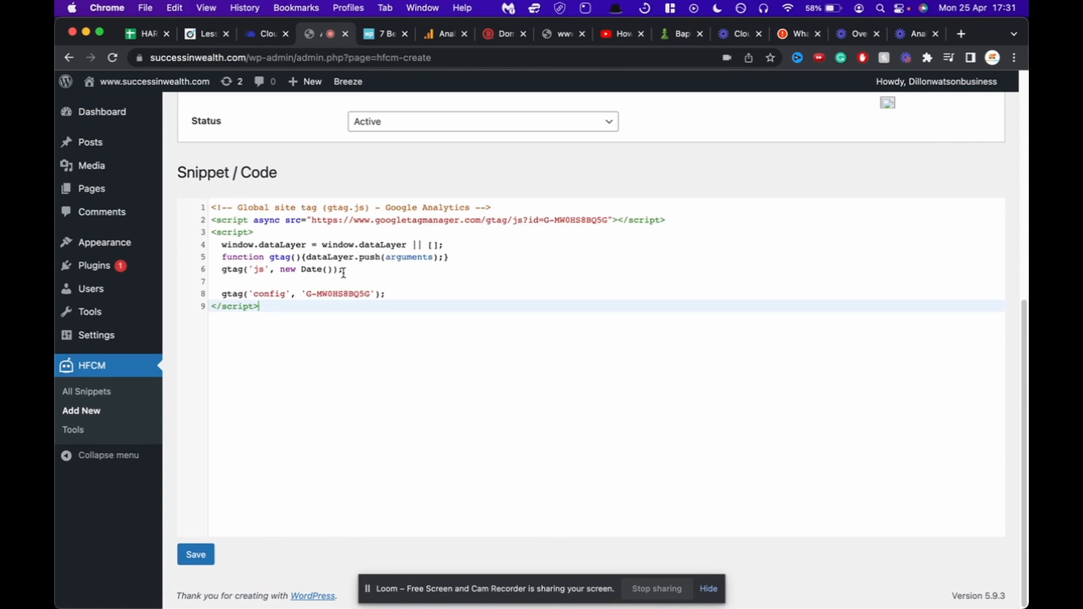
pyautogui.click(195, 554)
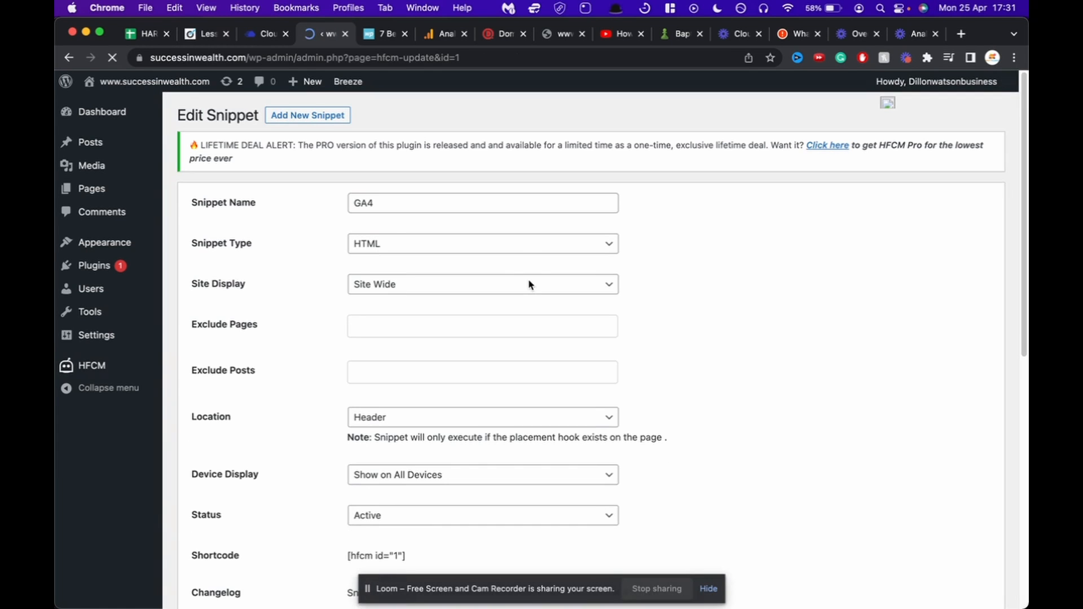
pyautogui.scroll(-10, 529, 283)
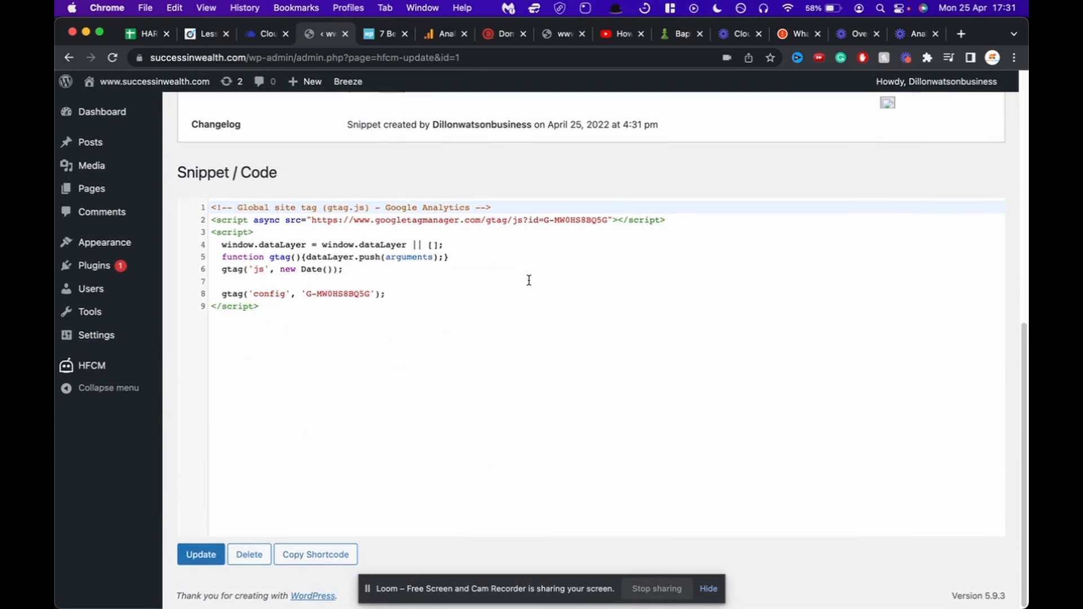
pyautogui.scroll(10, 529, 281)
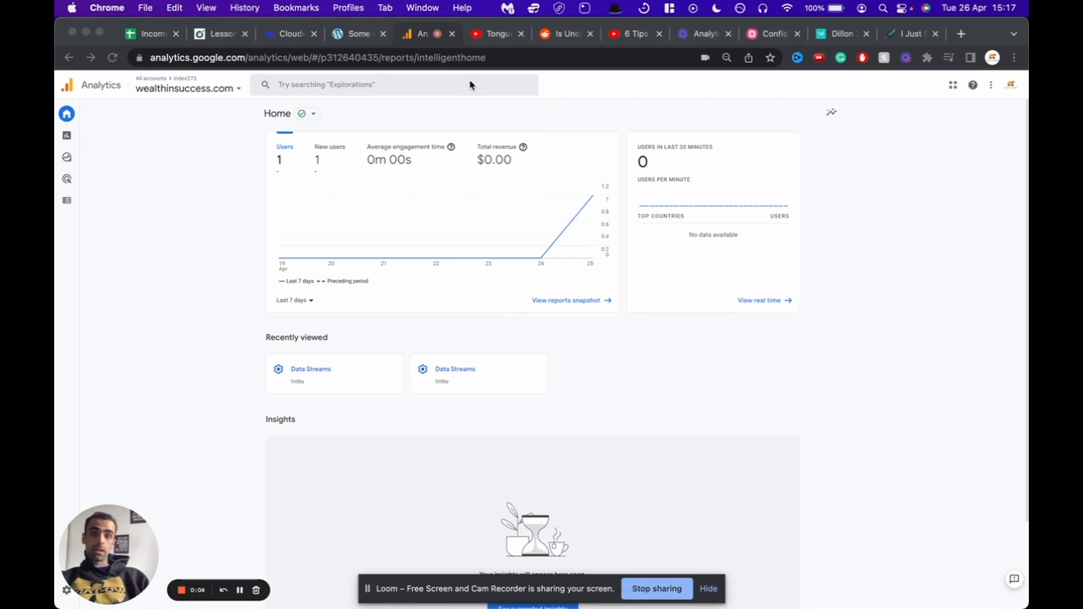
# Step: Switch the Analytics home overview chart to New users, showing one new user
pyautogui.click(594, 198)
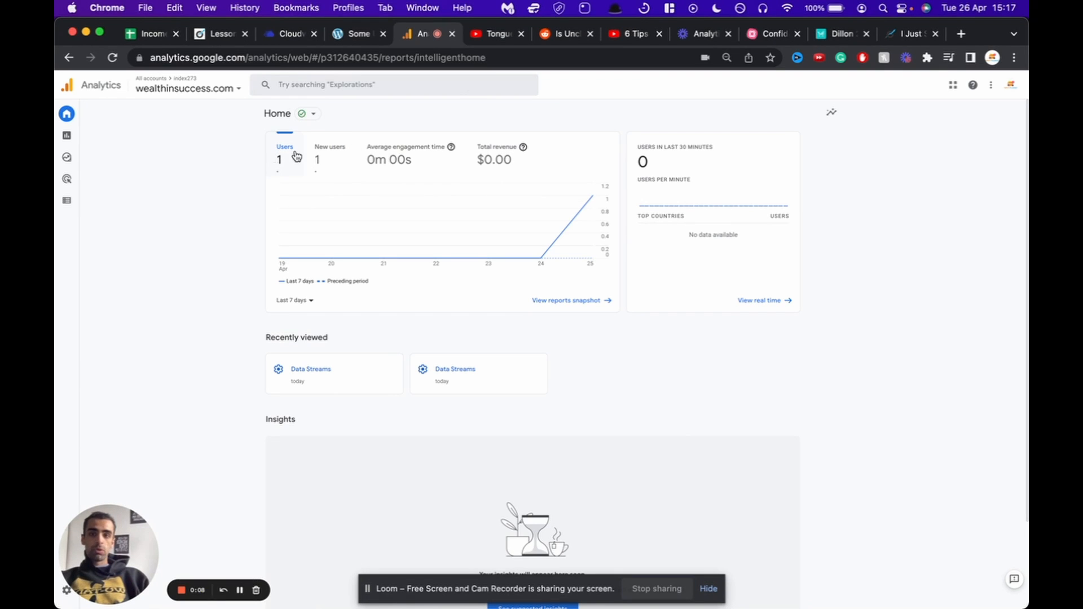
pyautogui.click(332, 160)
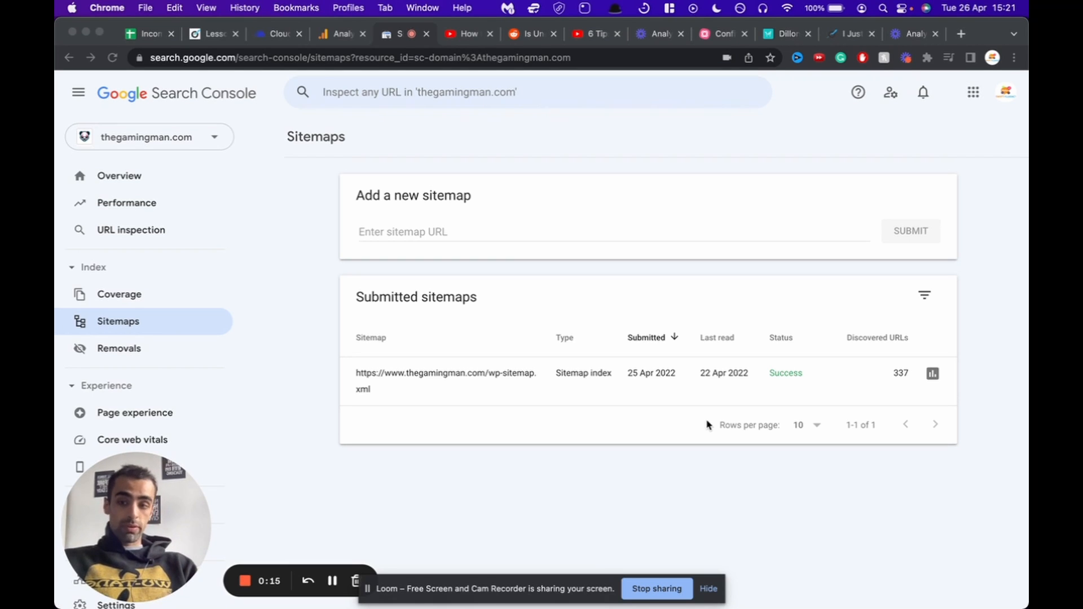
# Step: Start adding a new URL prefix property in Search Console
pyautogui.click(170, 144)
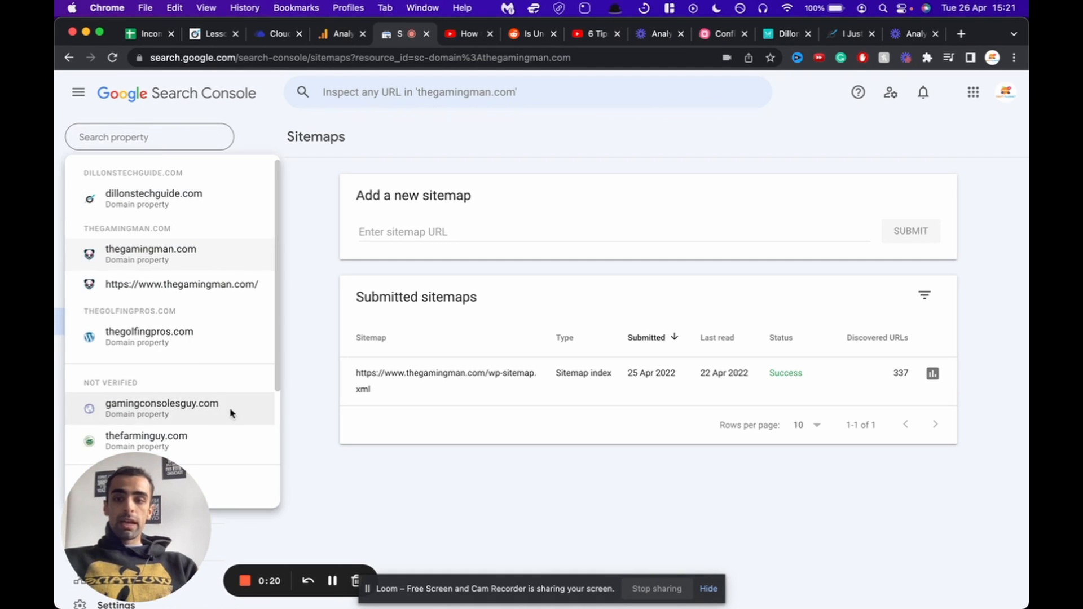
pyautogui.click(222, 486)
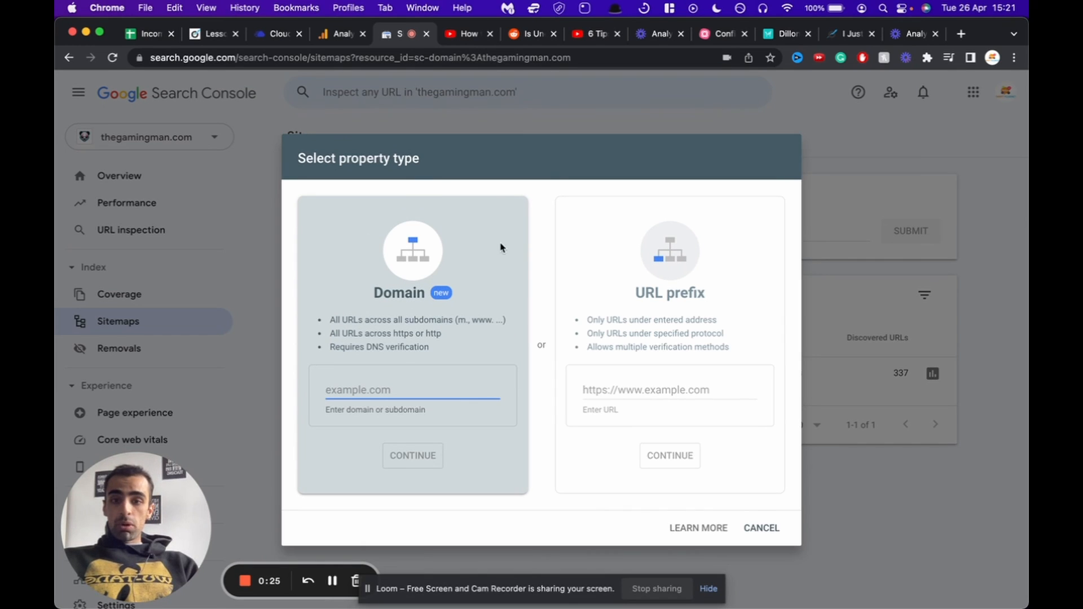
pyautogui.click(628, 386)
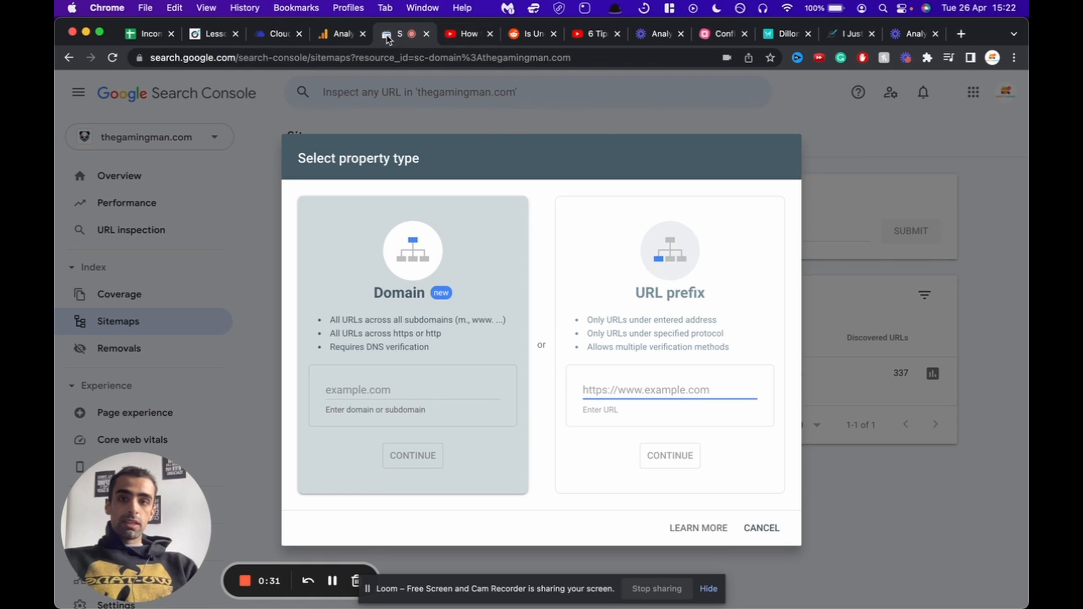
pyautogui.moveTo(849, 38); pyautogui.dragTo(425, 52)
pyautogui.click(424, 55)
pyautogui.write('www.')
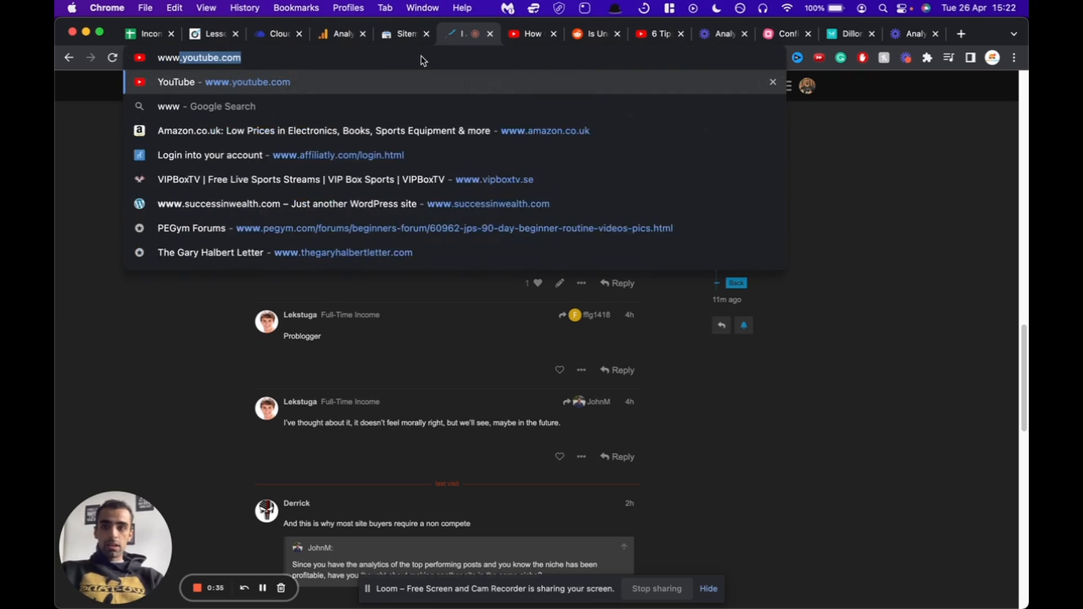
pyautogui.write('suc')
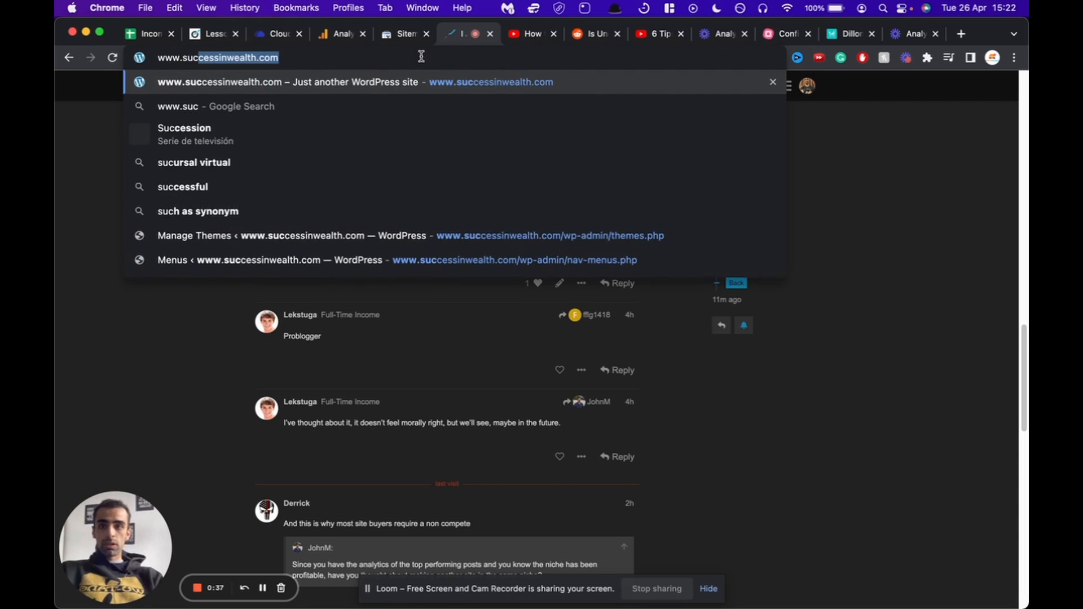
pyautogui.press('Return')
pyautogui.click(421, 57)
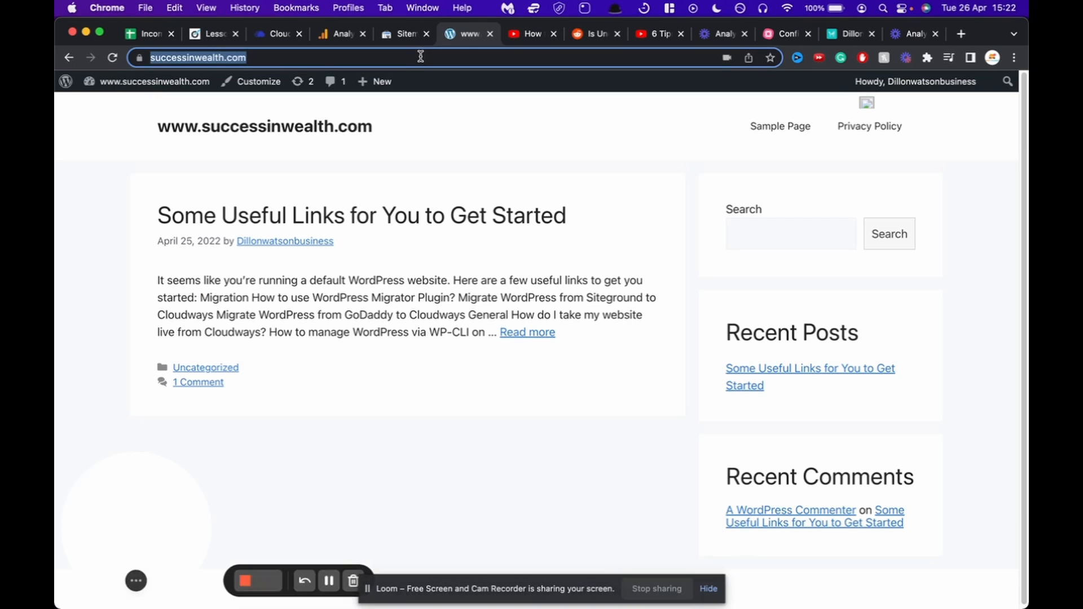
pyautogui.press('super+c')
pyautogui.click(397, 41)
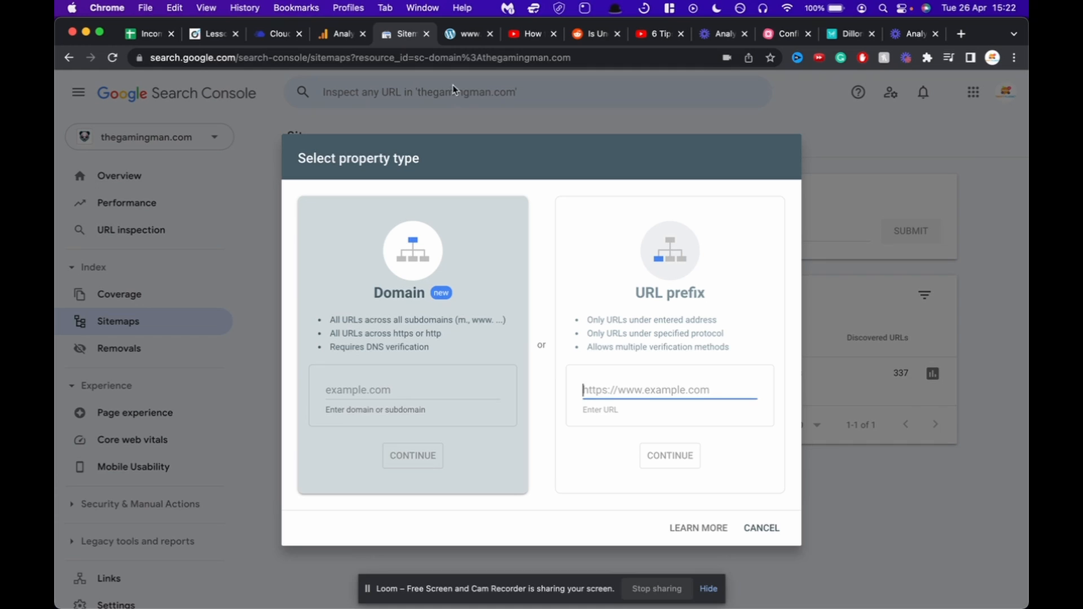
pyautogui.click(654, 391)
pyautogui.press('super+v')
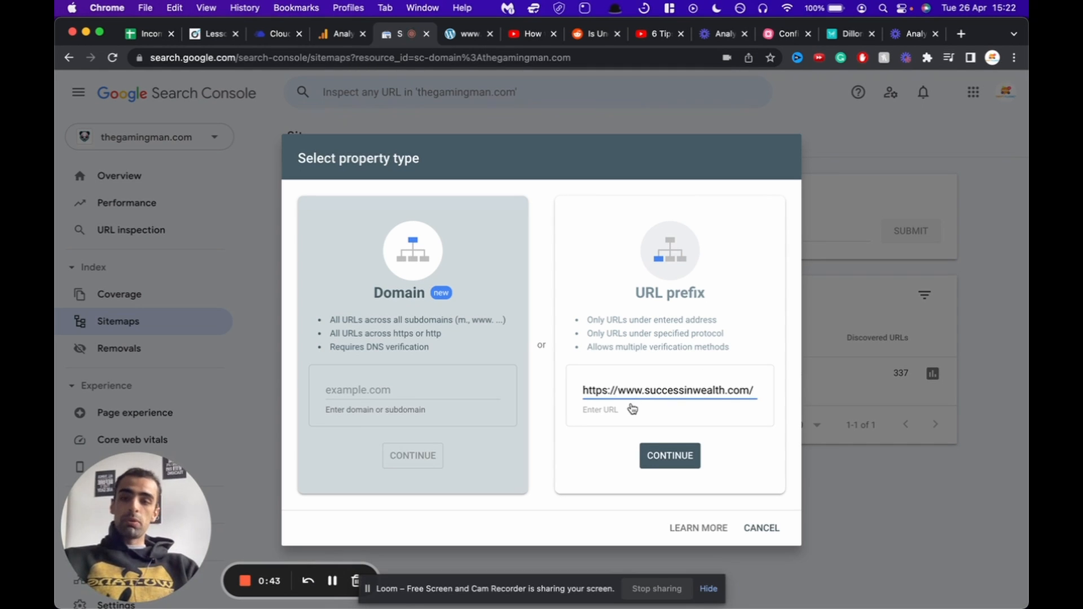
pyautogui.click(673, 455)
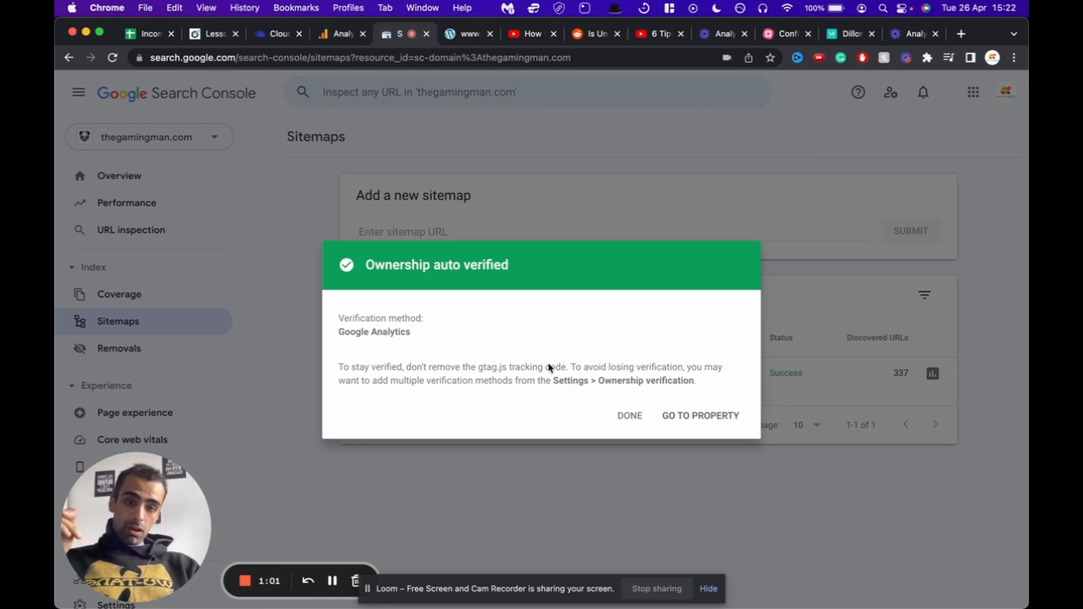
pyautogui.click(625, 418)
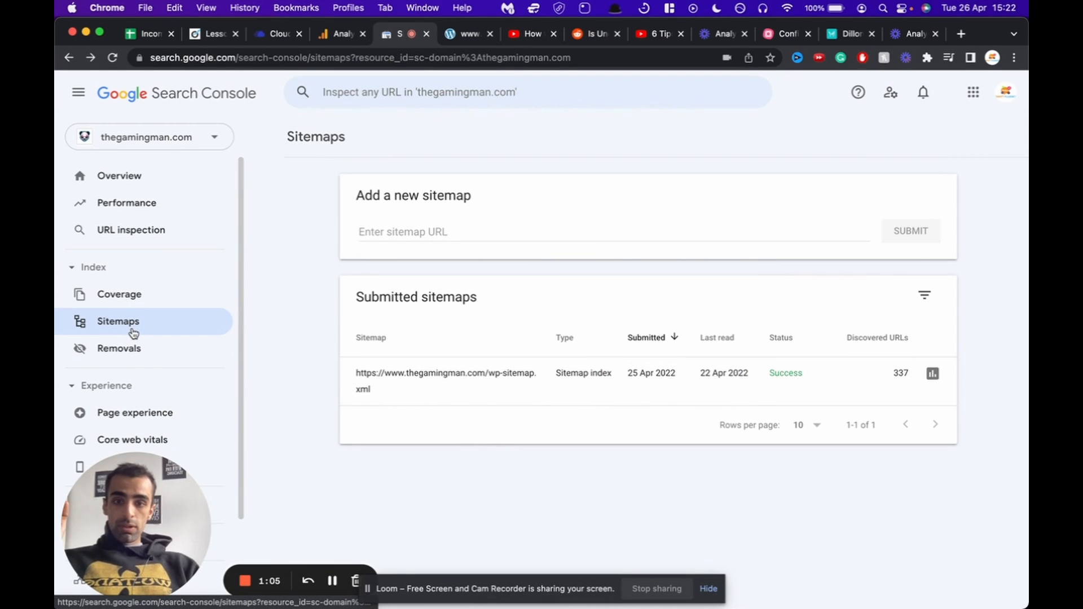
pyautogui.click(157, 128)
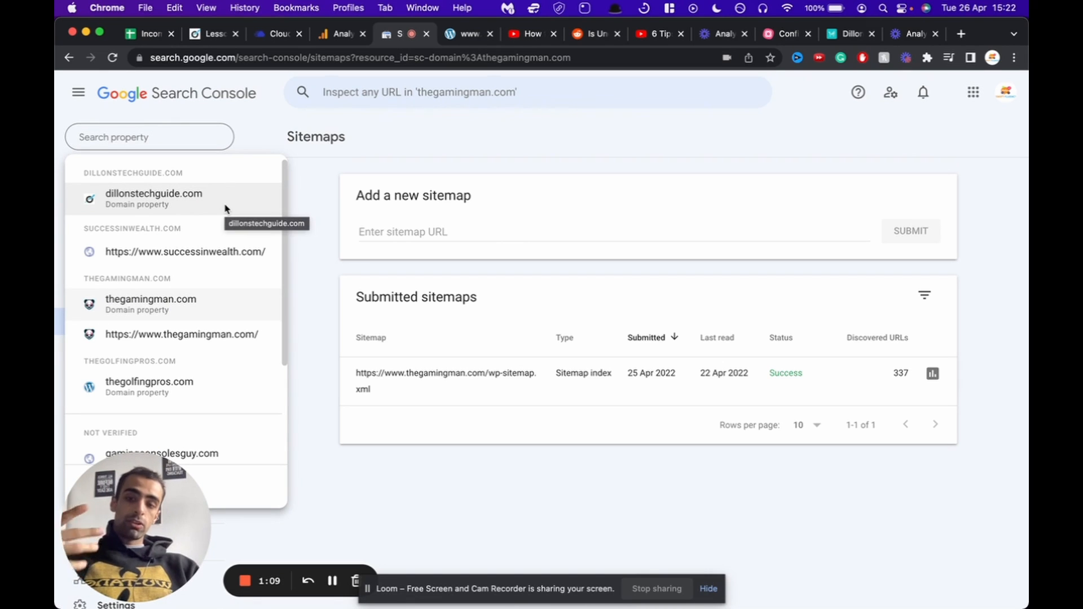
pyautogui.click(209, 253)
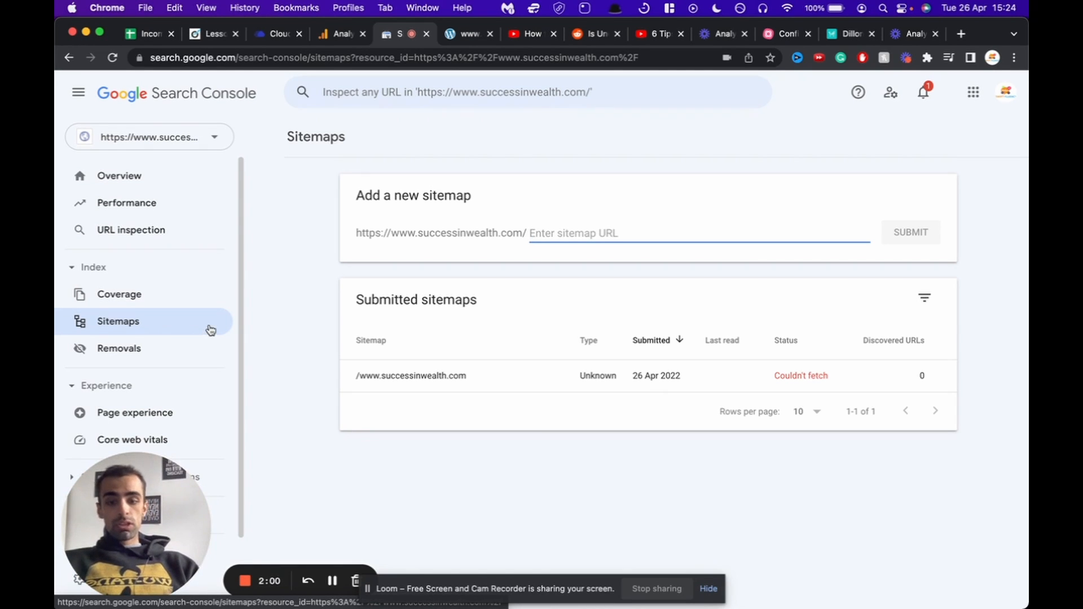
# Step: Enter wp-sitemap.xml as a new sitemap and submit it
pyautogui.write('wp-sitemap.xml')
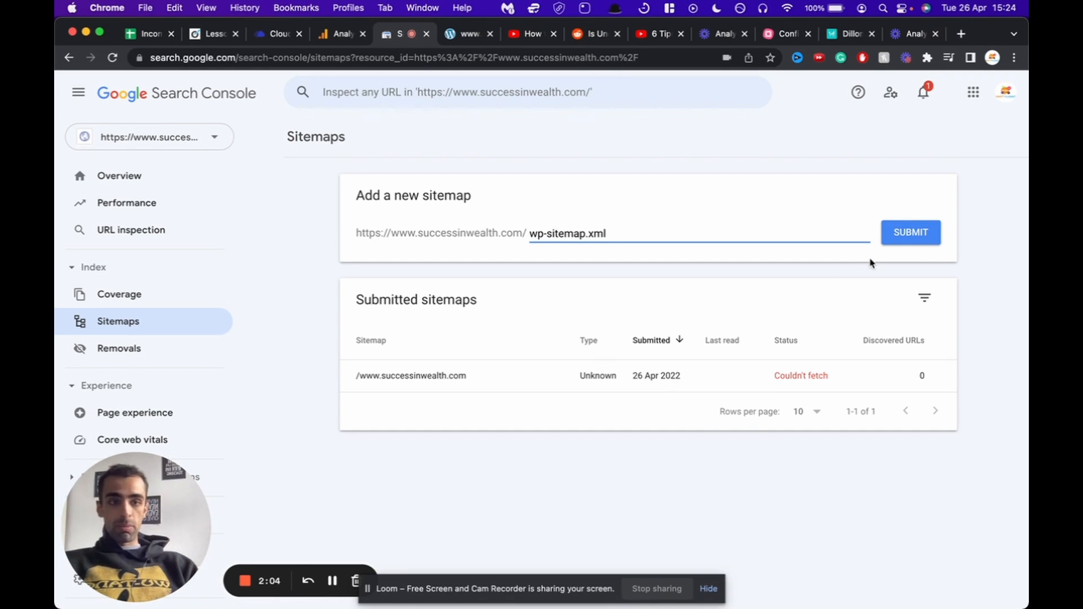
pyautogui.click(909, 240)
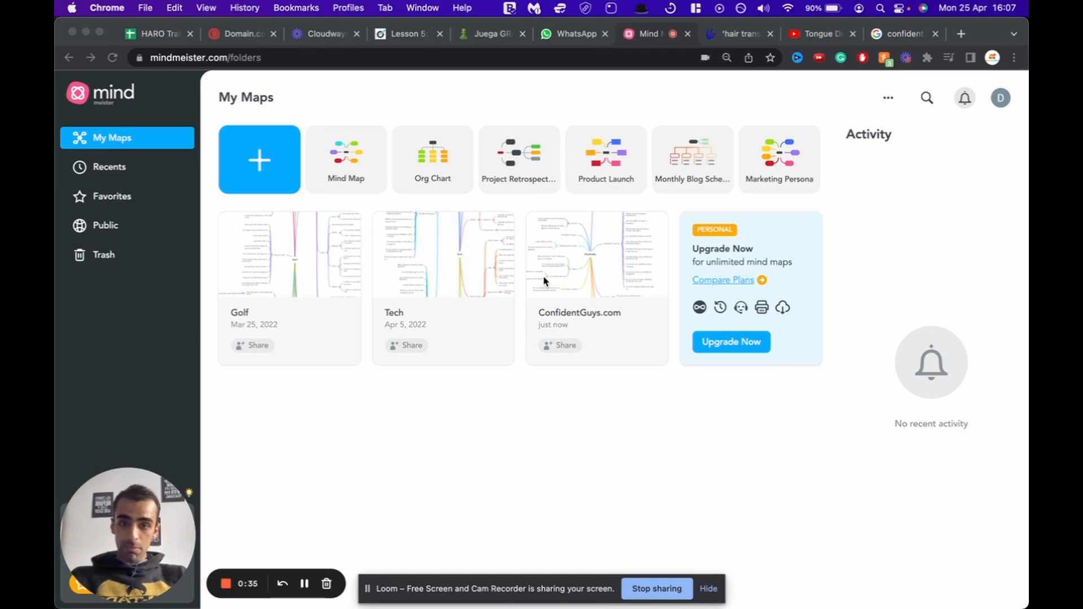
# Step: Open the ConfidentGuys.com map from My Maps and select its central topic
pyautogui.click(581, 265)
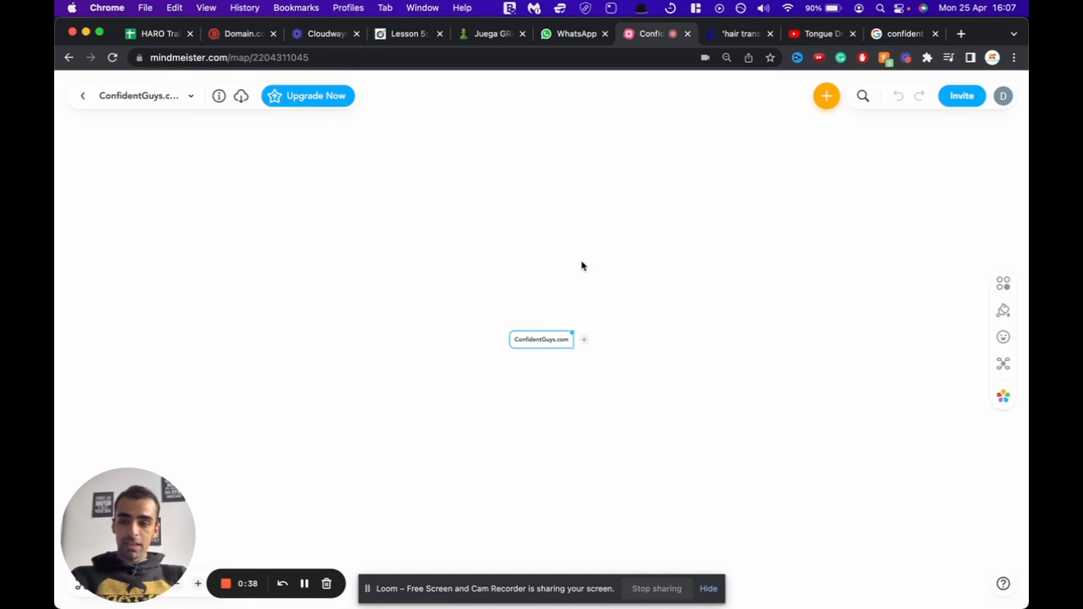
pyautogui.click(514, 286)
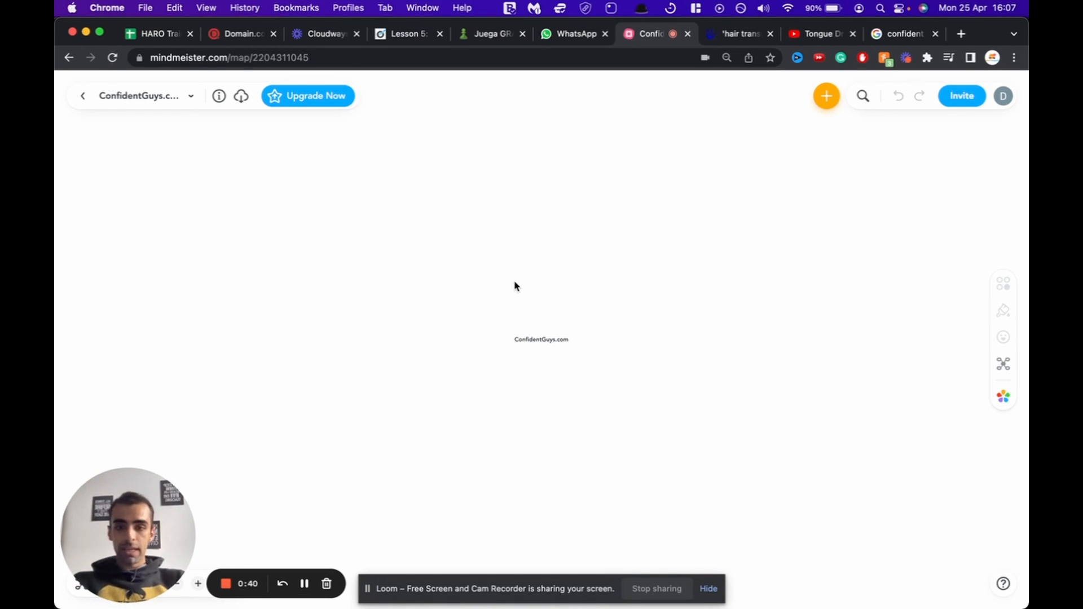
pyautogui.click(536, 346)
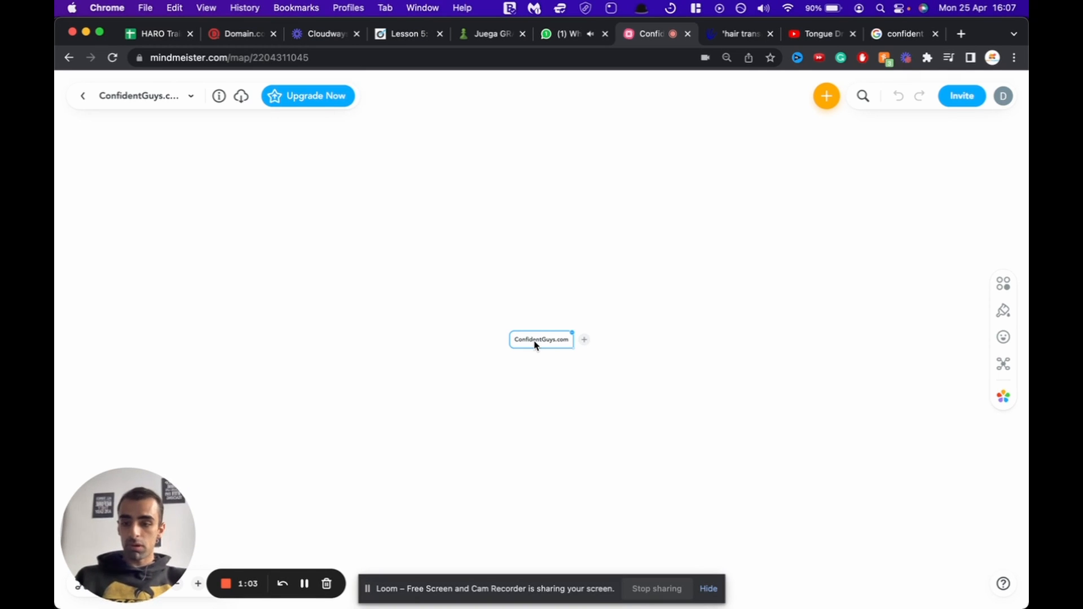
# Step: Add a Hair transplant subtopic with Cost and Safety beneath it
pyautogui.press('Tab')
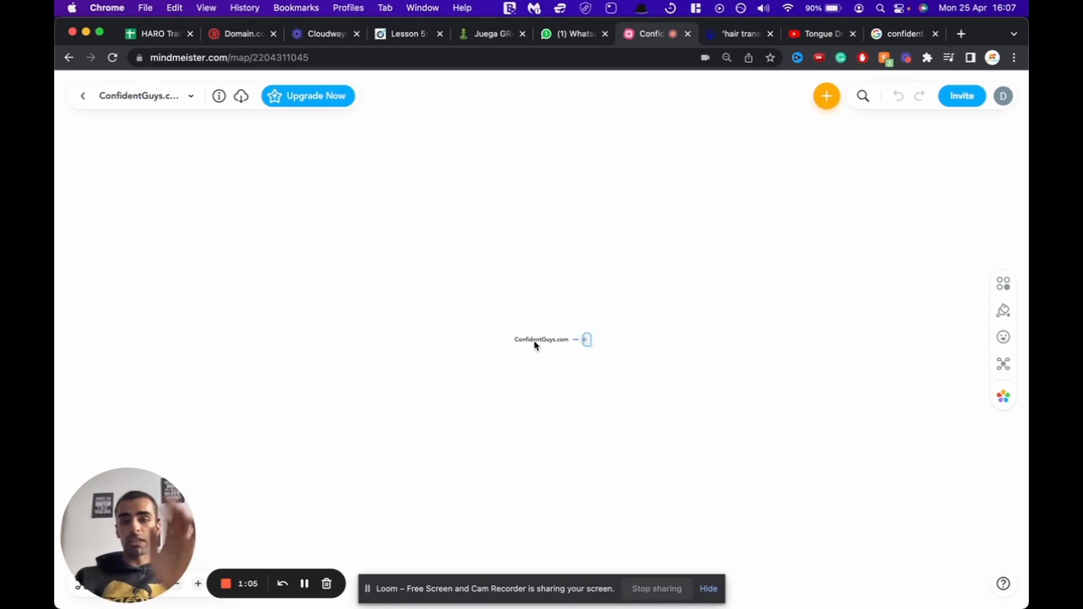
pyautogui.write('Hair transplant')
pyautogui.press('Return')
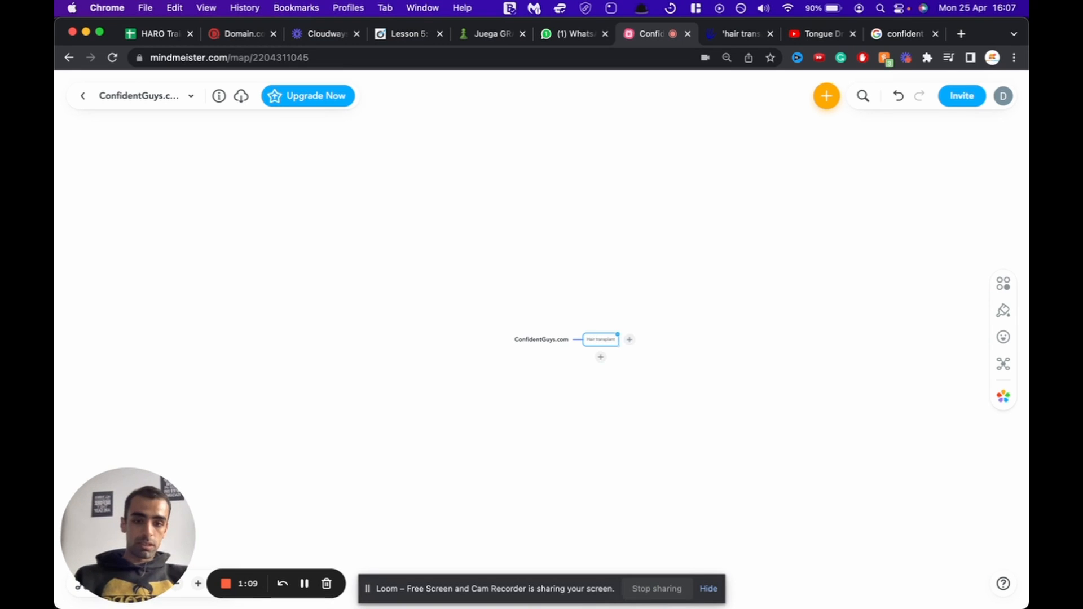
pyautogui.click(773, 213)
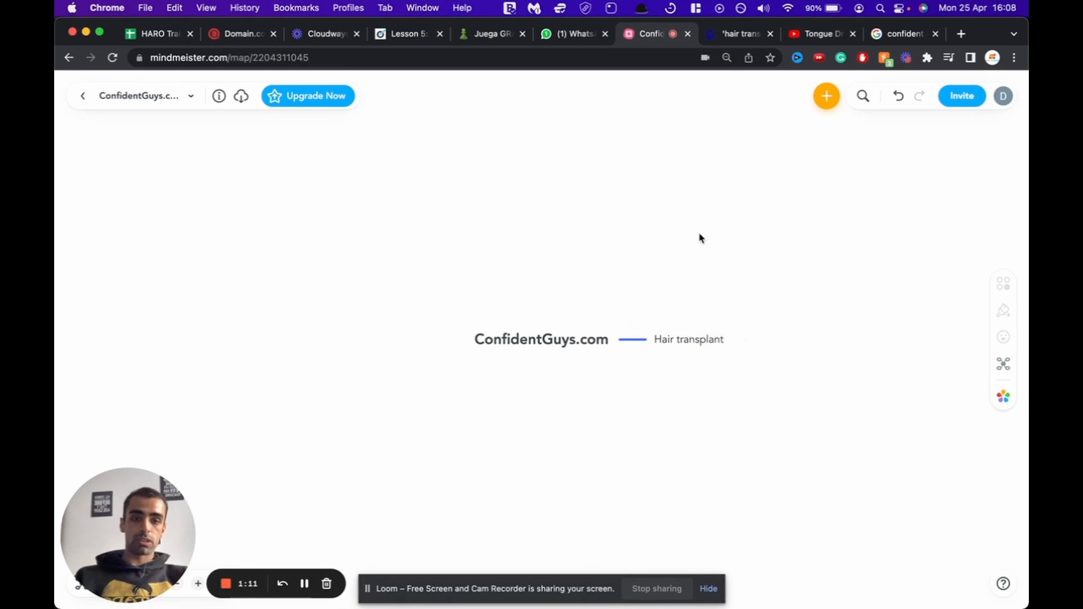
pyautogui.click(701, 345)
pyautogui.press('Tab')
pyautogui.write('Cost')
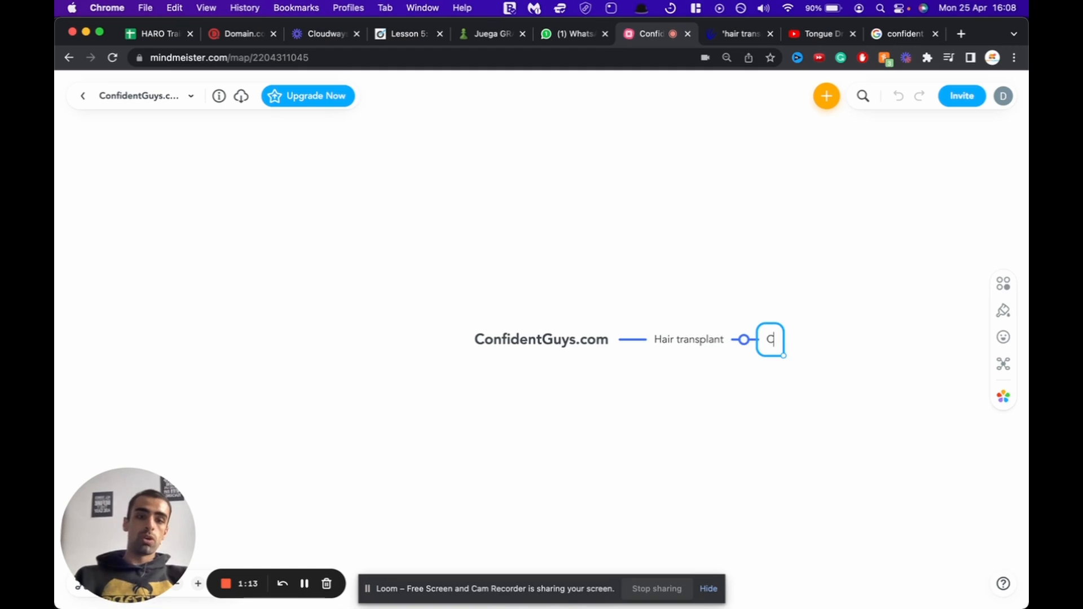
pyautogui.press('Return')
pyautogui.click(692, 342)
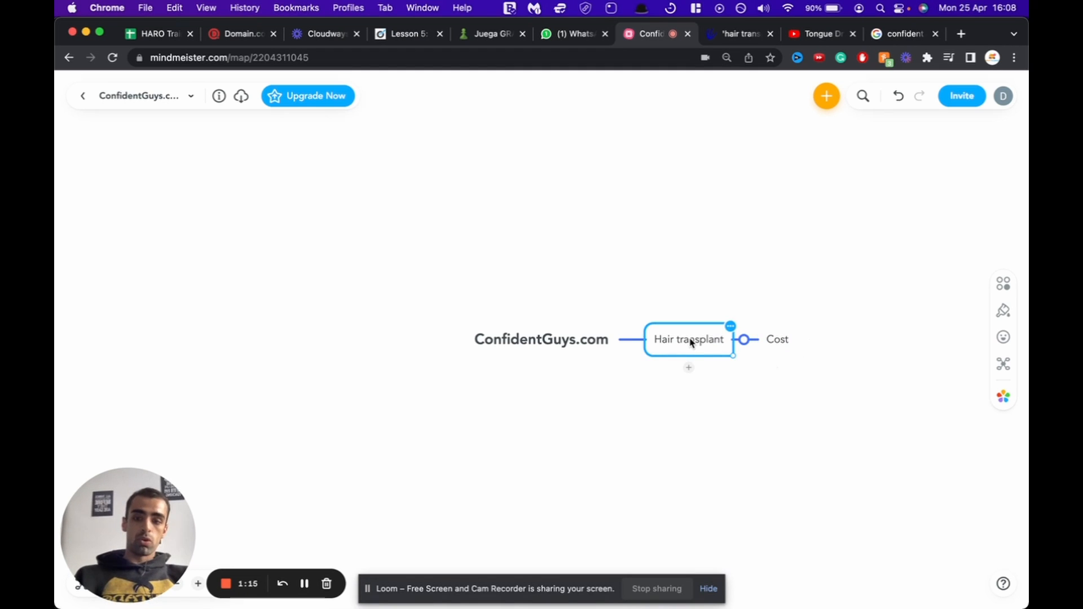
pyautogui.press('Tab')
pyautogui.write('Safety')
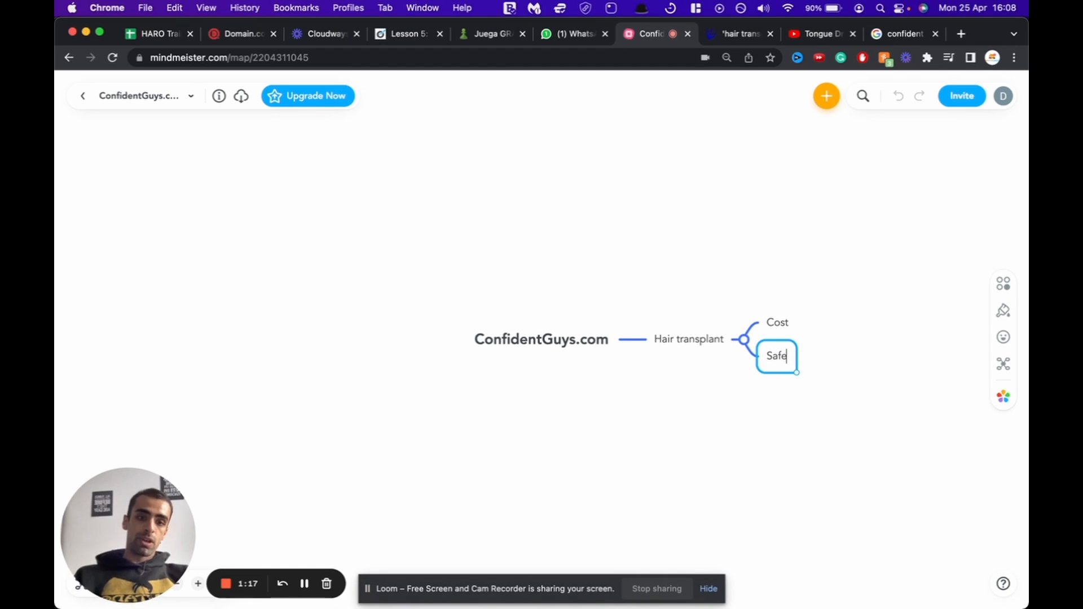
pyautogui.press('Return')
# Step: Add Cold approach and Anxiety subtopics under the ConfidentGuys.com root
pyautogui.click(568, 350)
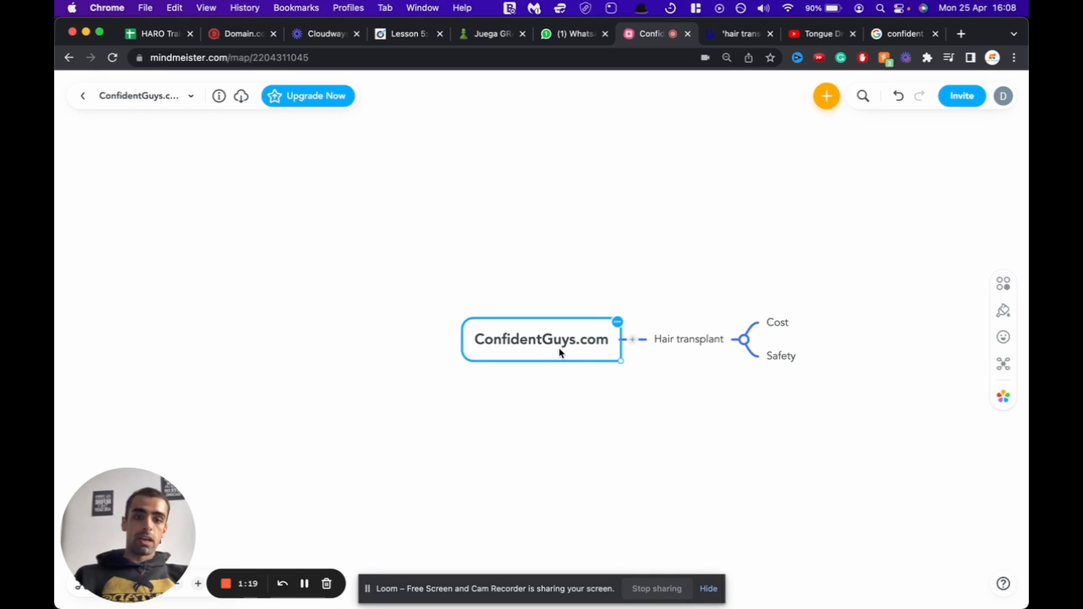
pyautogui.press('Tab')
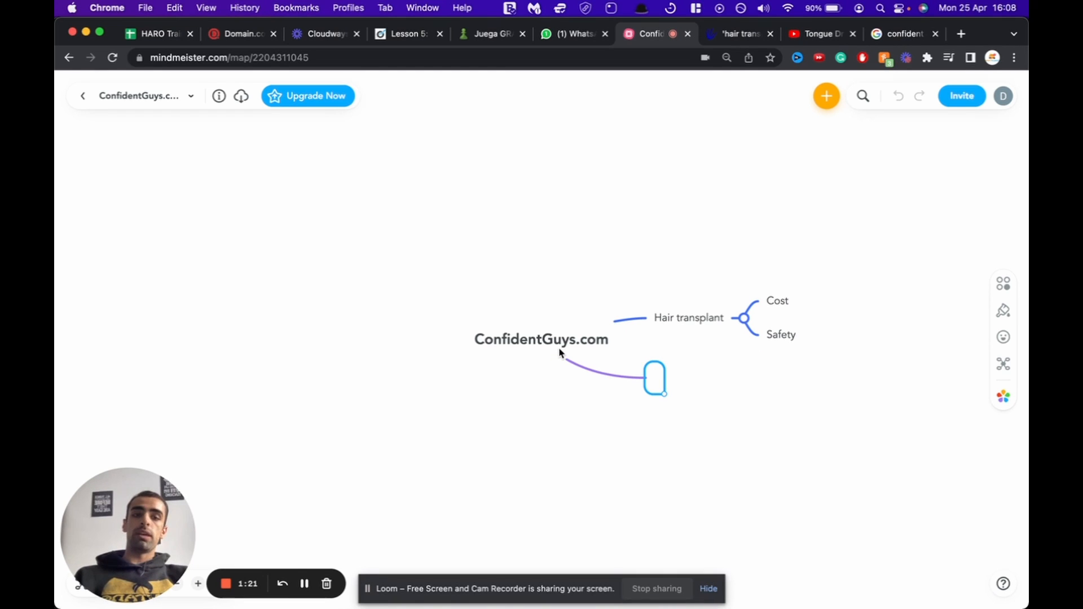
pyautogui.write('Cold approach')
pyautogui.press('Return')
pyautogui.click(508, 338)
pyautogui.press('Tab')
pyautogui.write('Anxiety')
pyautogui.press('Return')
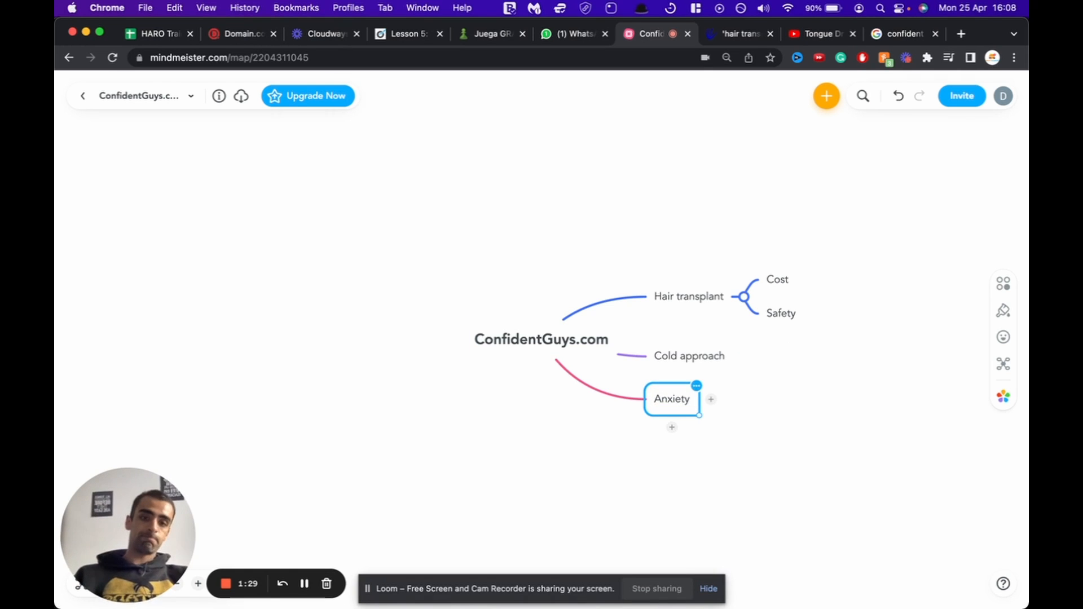
pyautogui.click(488, 342)
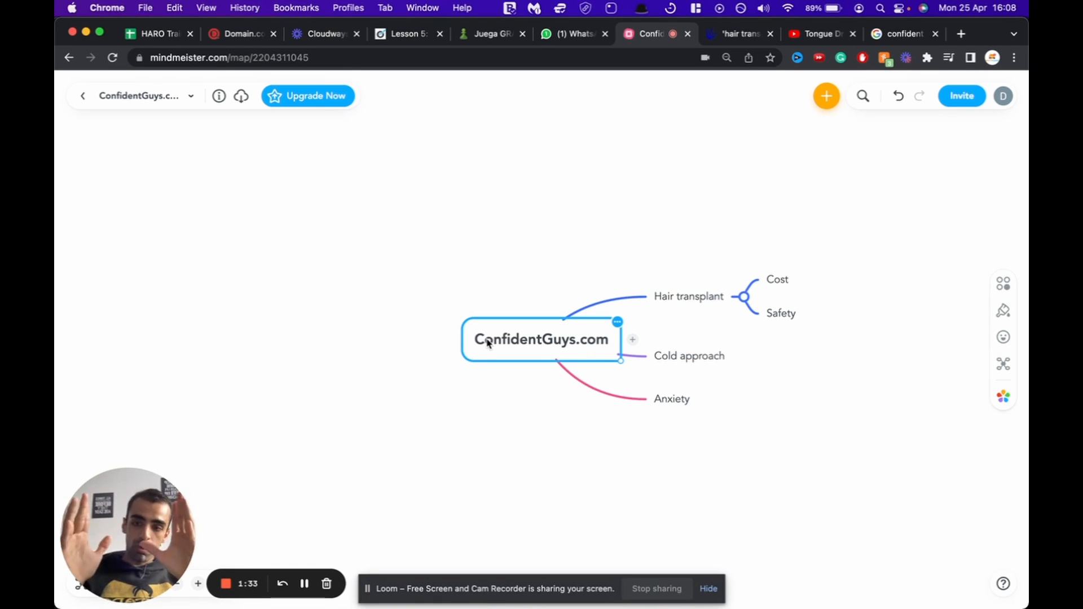
# Step: In the hair transplant AnswerThePublic report, show Data view and select 'can hair transplant cause cancer'
pyautogui.click(732, 34)
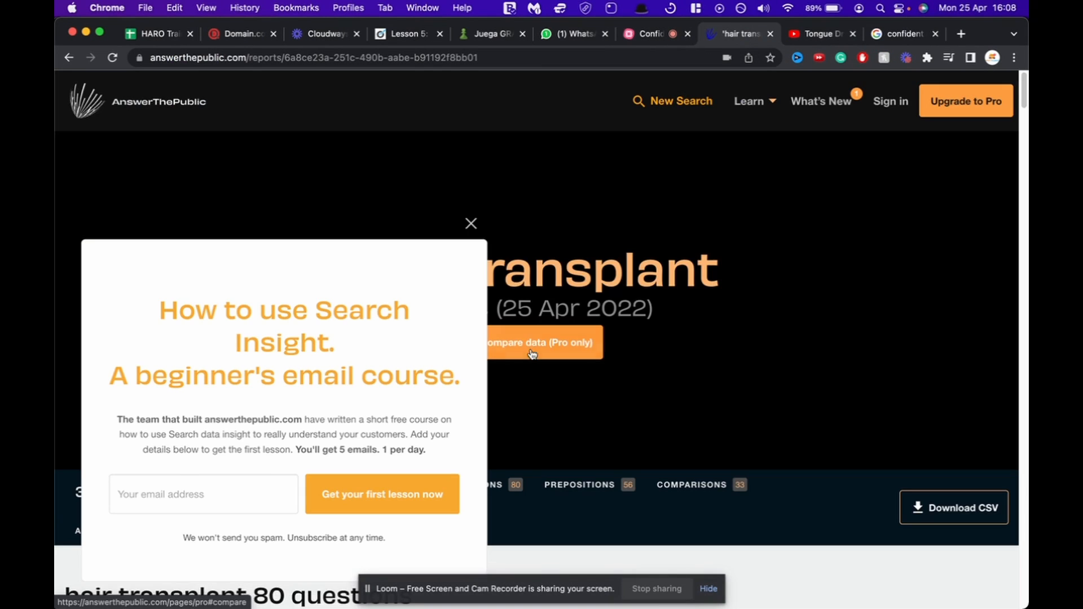
pyautogui.click(471, 226)
pyautogui.scroll(-5, 520, 290)
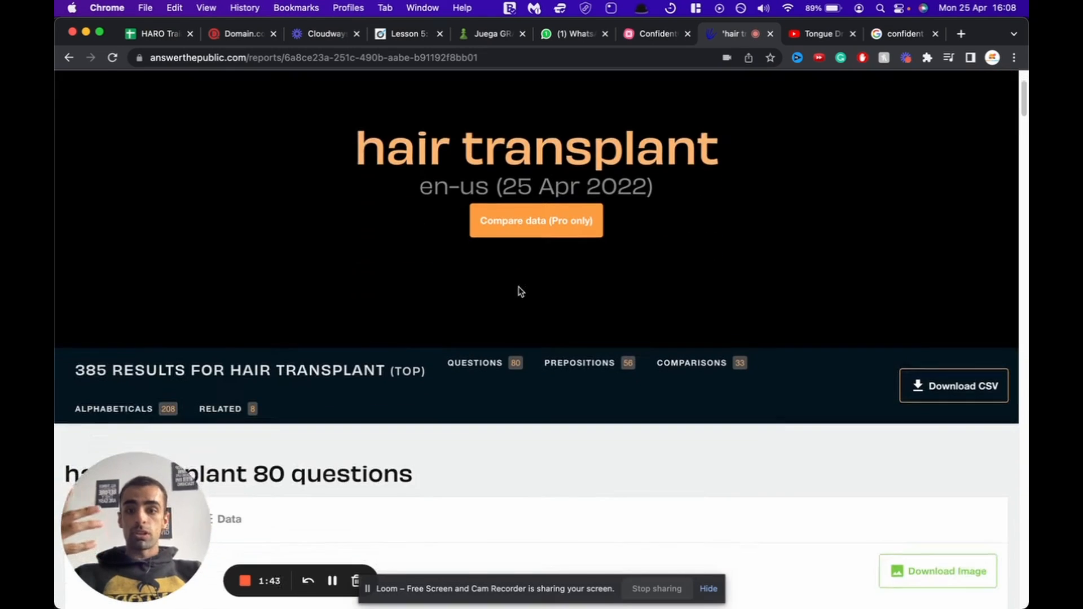
pyautogui.scroll(-4, 520, 290)
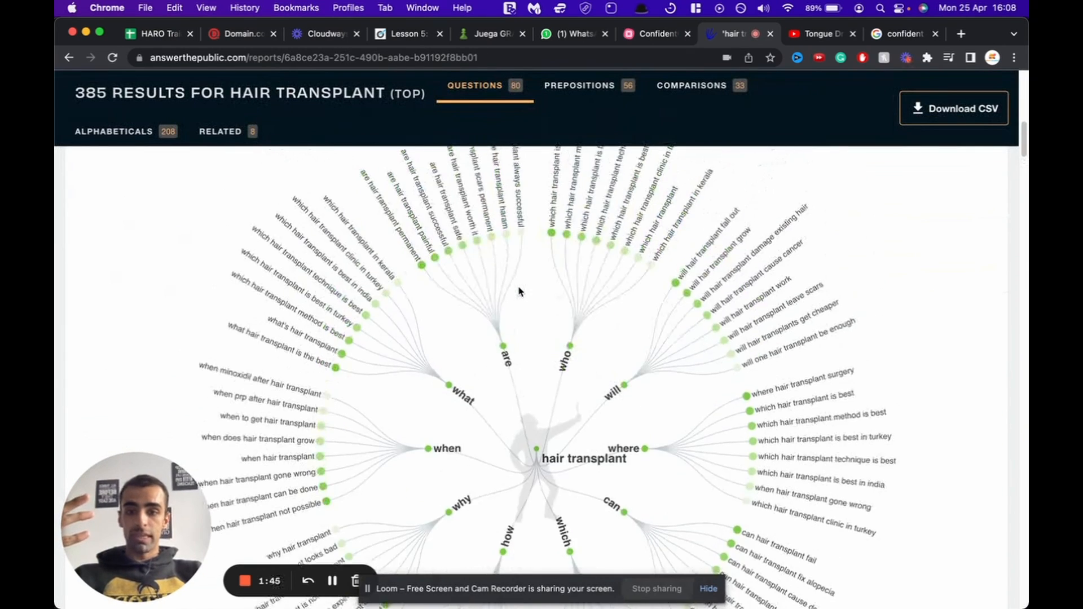
pyautogui.scroll(2, 338, 265)
pyautogui.click(217, 275)
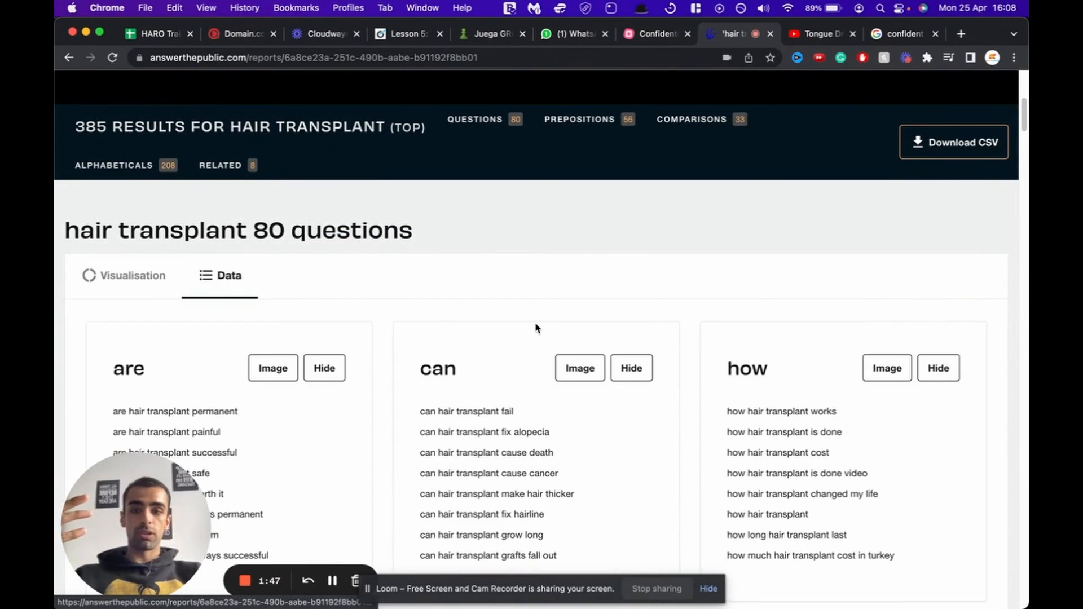
pyautogui.scroll(-3, 536, 326)
pyautogui.scroll(-1, 545, 368)
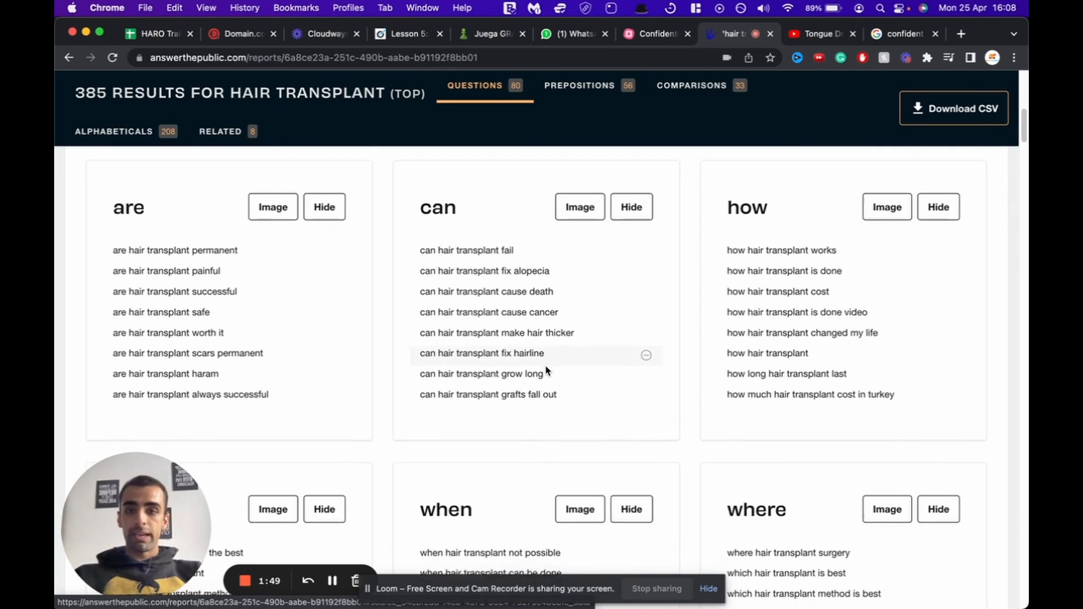
pyautogui.scroll(-2, 546, 369)
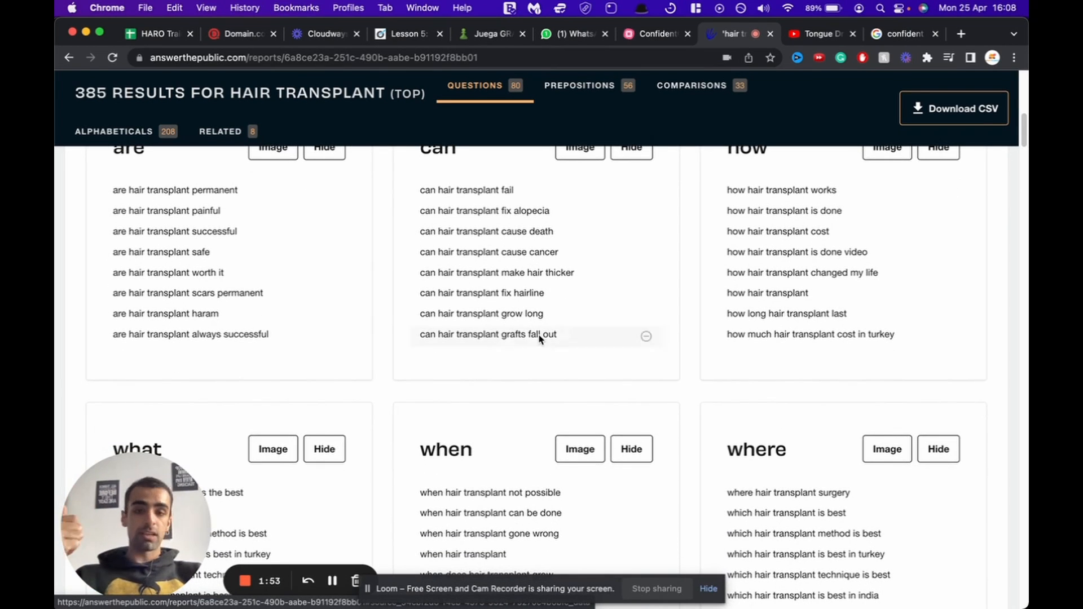
pyautogui.moveTo(560, 252); pyautogui.dragTo(422, 252)
pyautogui.press('super+c')
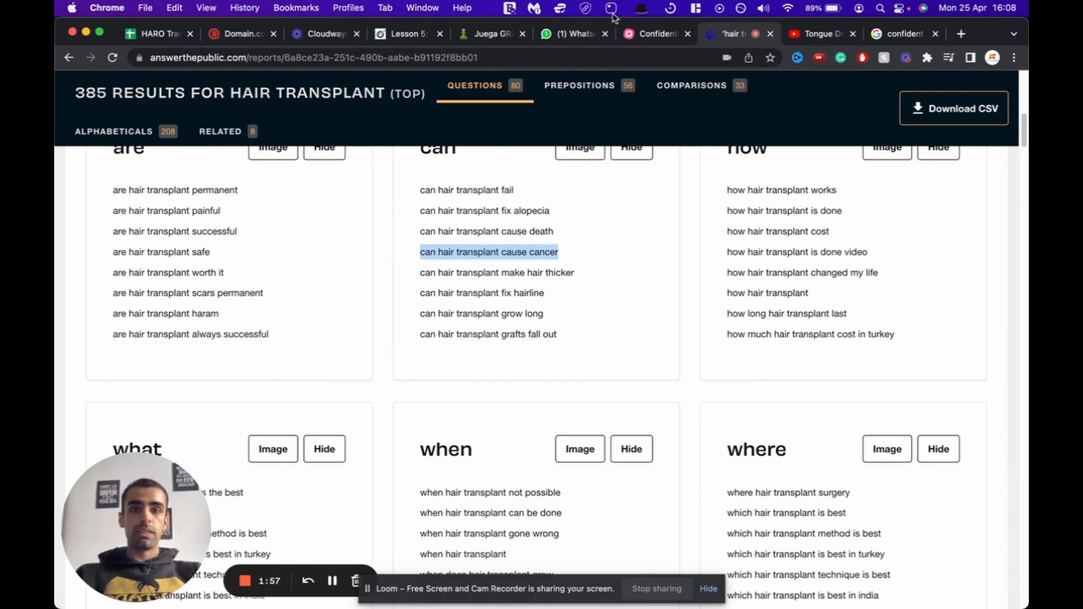
# Step: Paste the question into the mind map as a subtopic of Safety
pyautogui.click(655, 33)
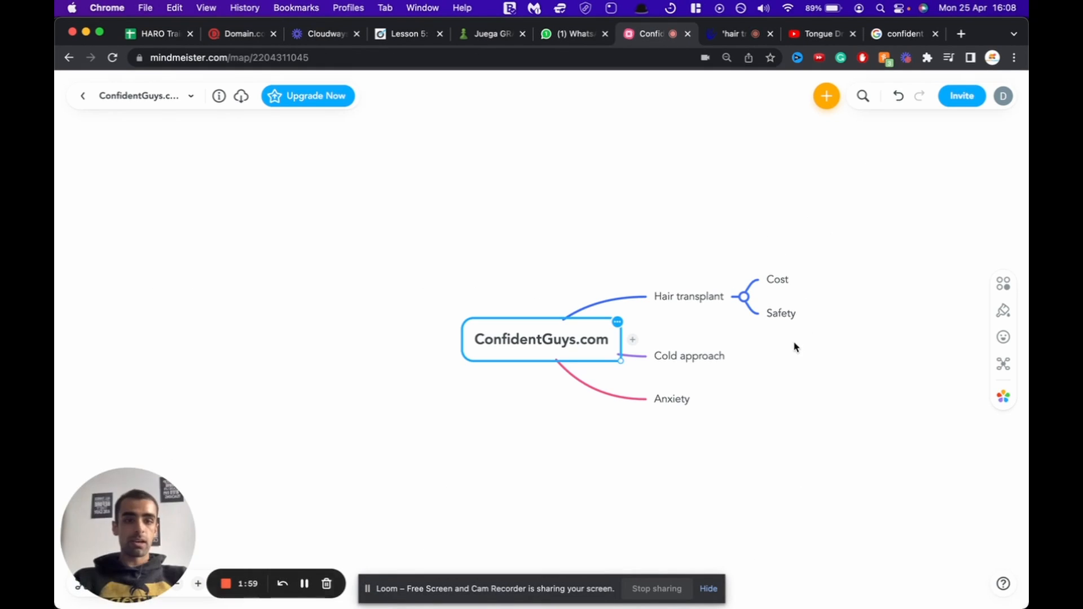
pyautogui.click(781, 314)
pyautogui.press('super+v')
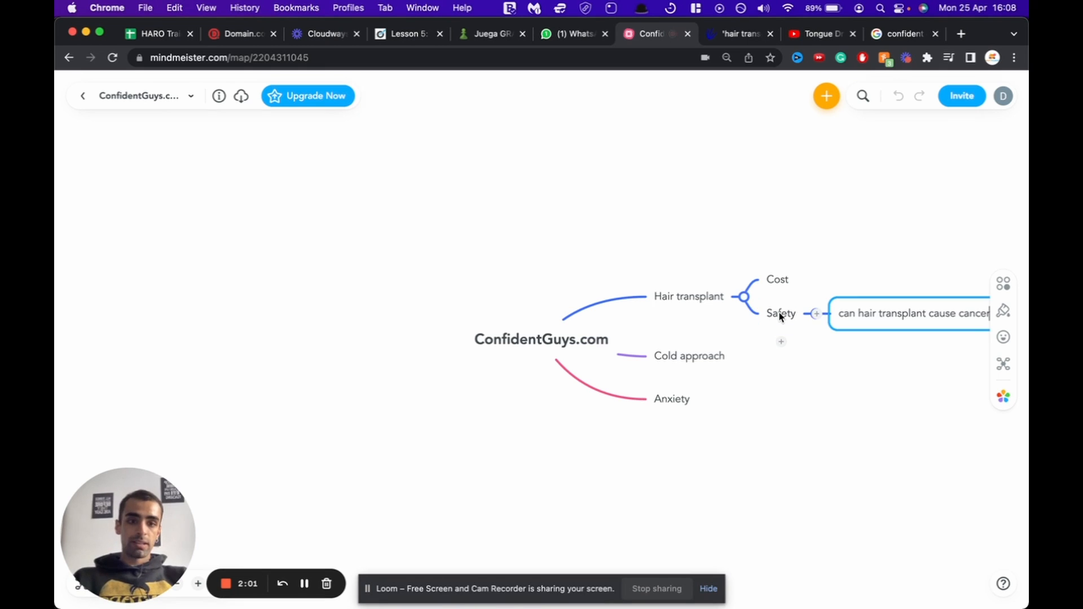
pyautogui.click(796, 339)
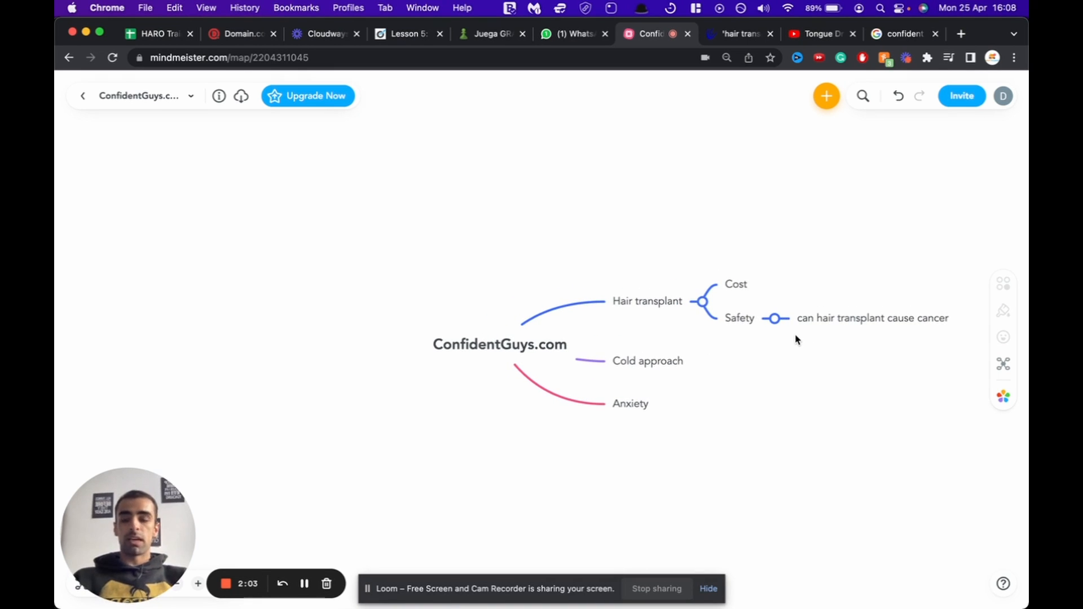